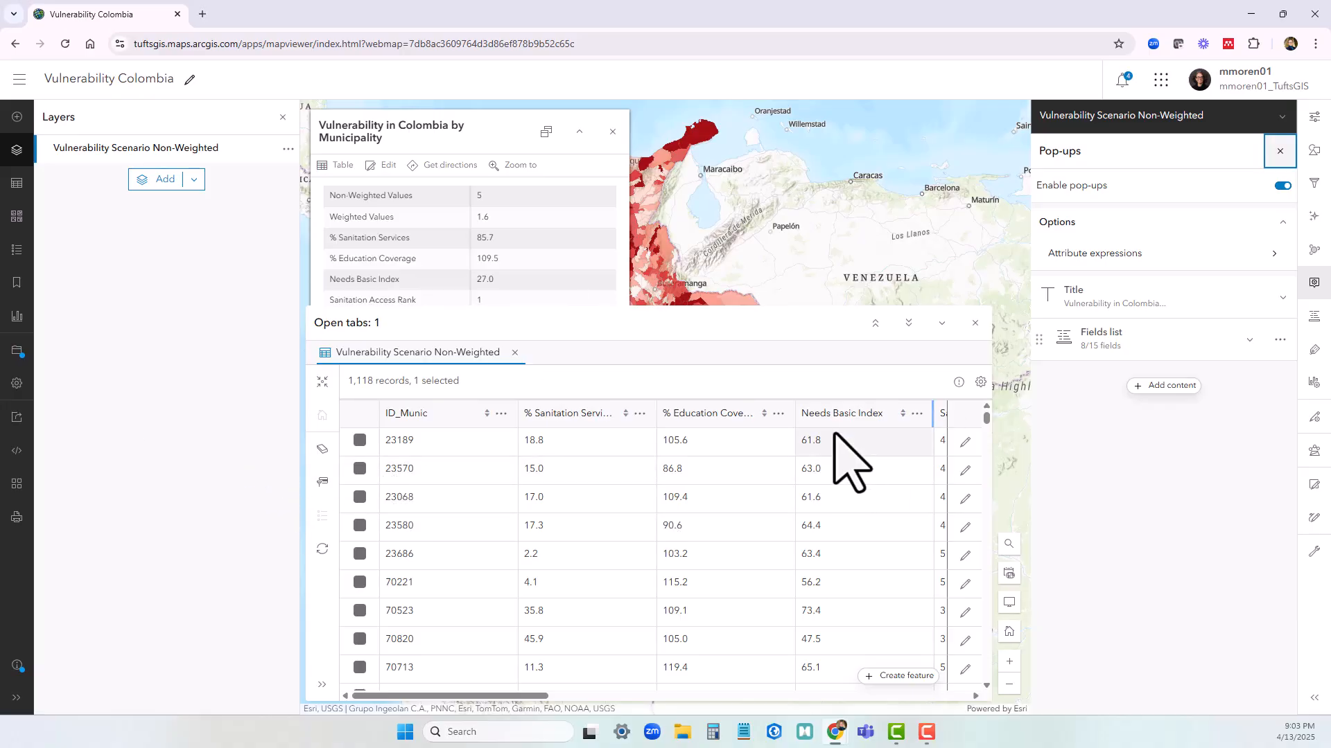
Close the attribute table and municipality pop-up, and duplicate the Vulnerability Scenario Non-Weighted layer
click(975, 323)
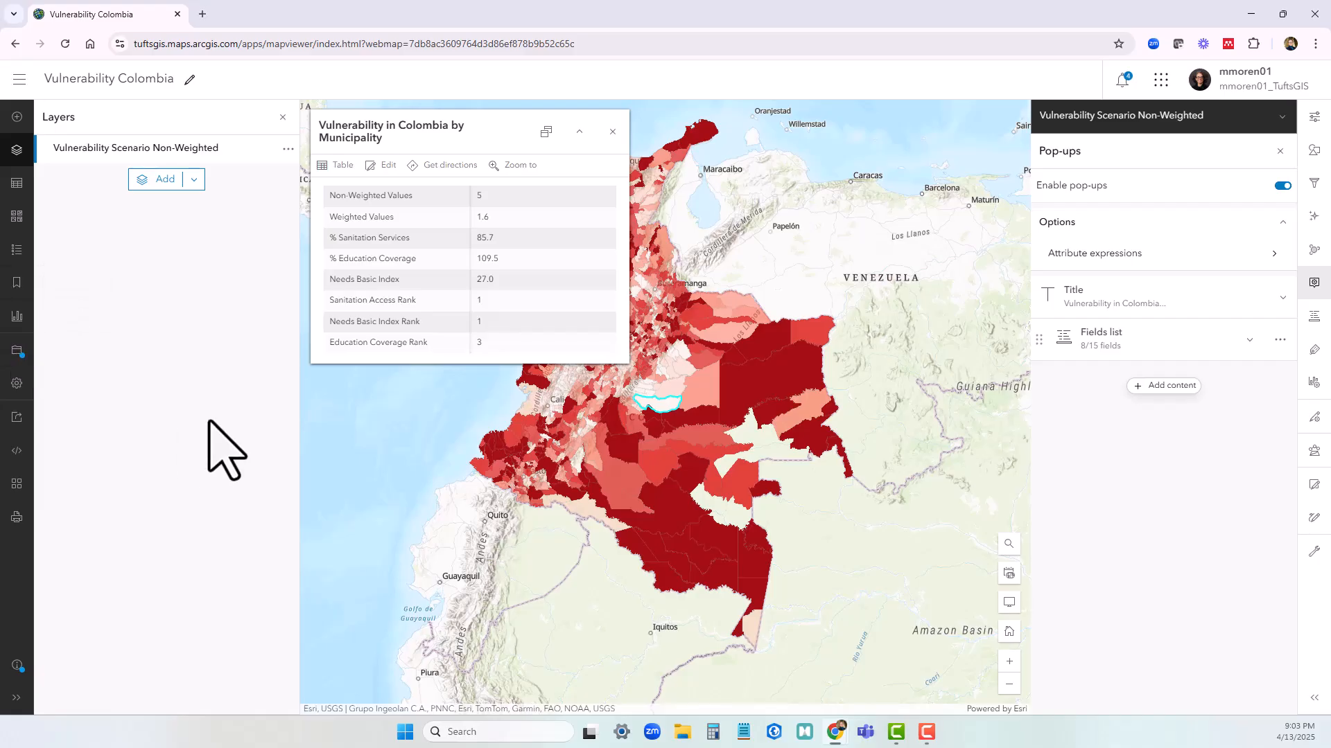
click(613, 133)
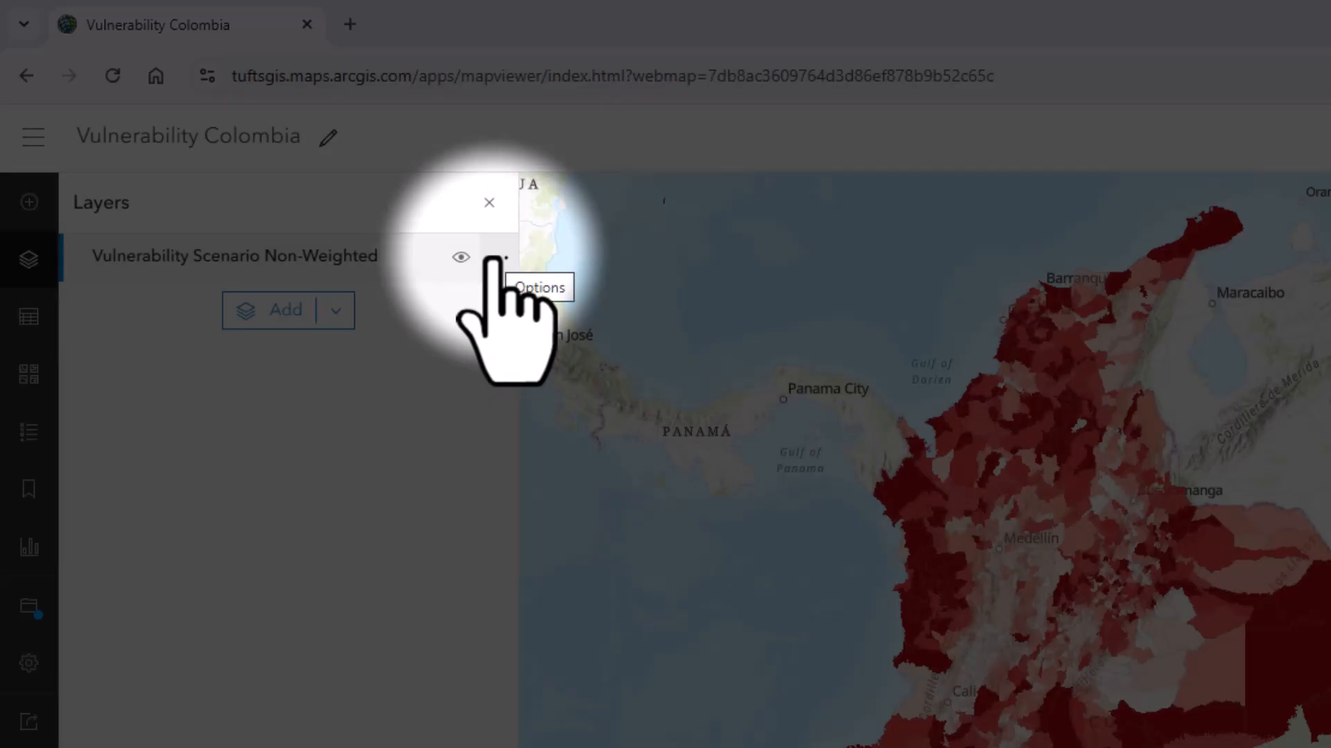
click(497, 258)
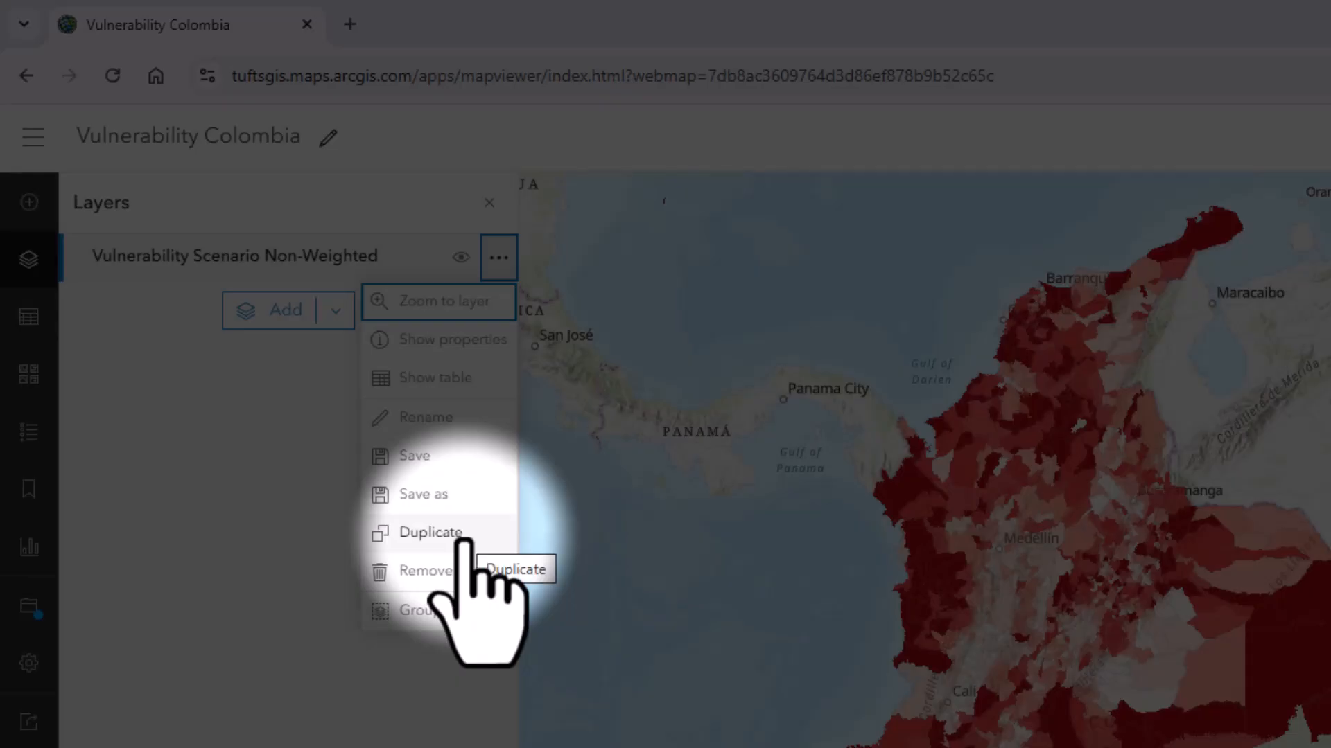
click(461, 540)
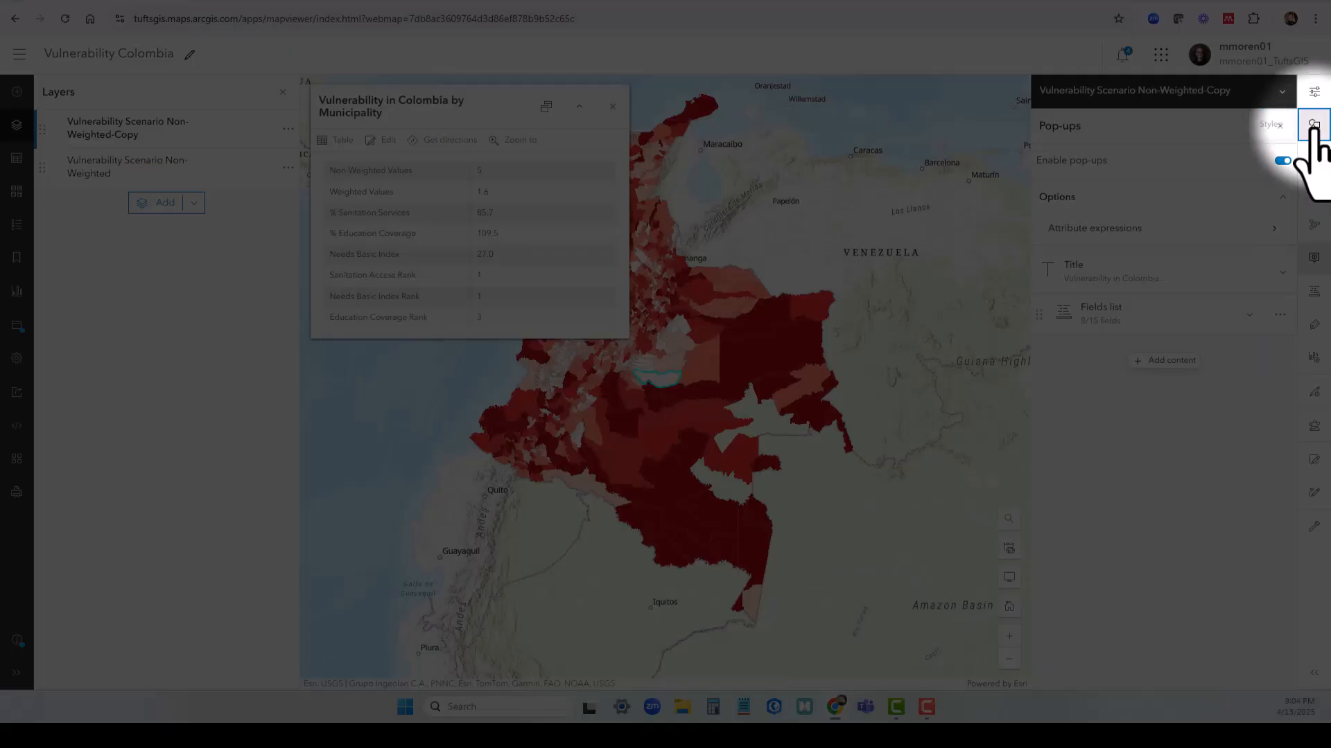
Replace Non-Weighted Values with Weighted Values as the style attribute of the Vulnerability Scenario Non-Weighted-Copy layer
click(1313, 124)
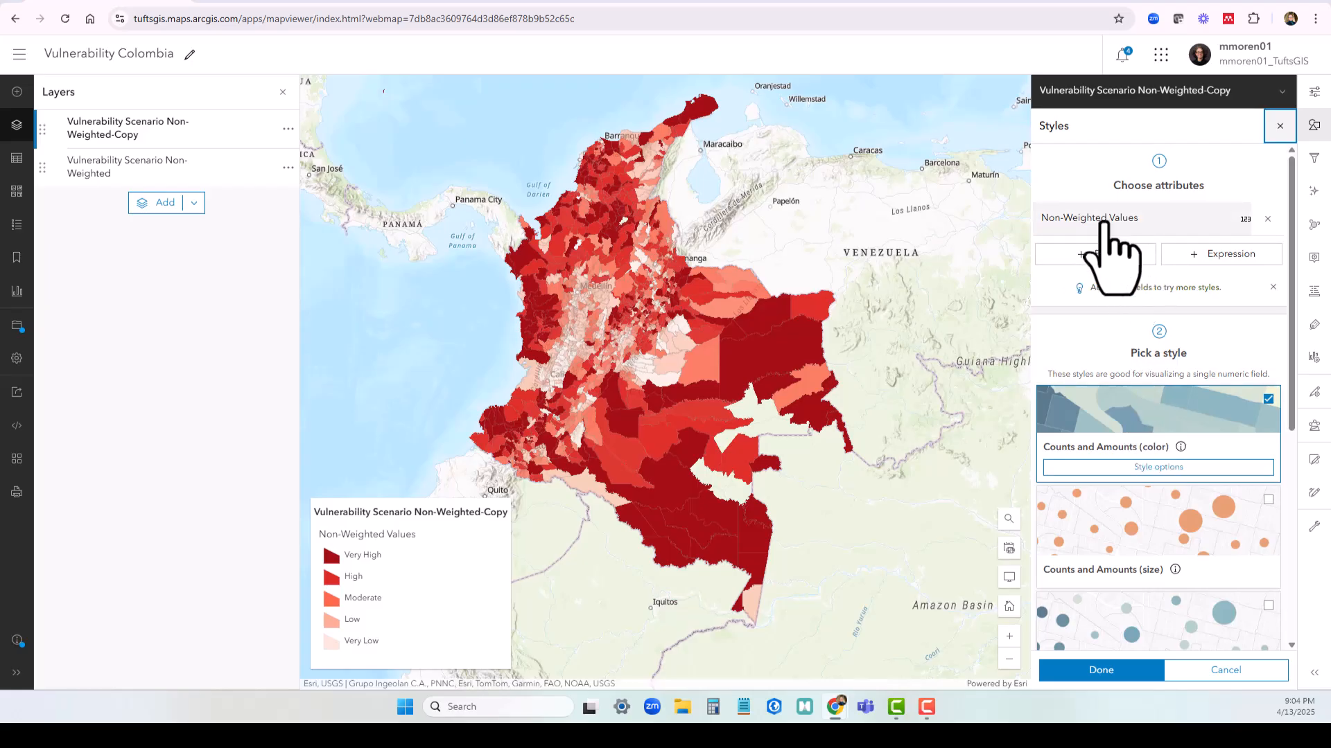
click(1117, 255)
scroll(1166, 561, down, 1)
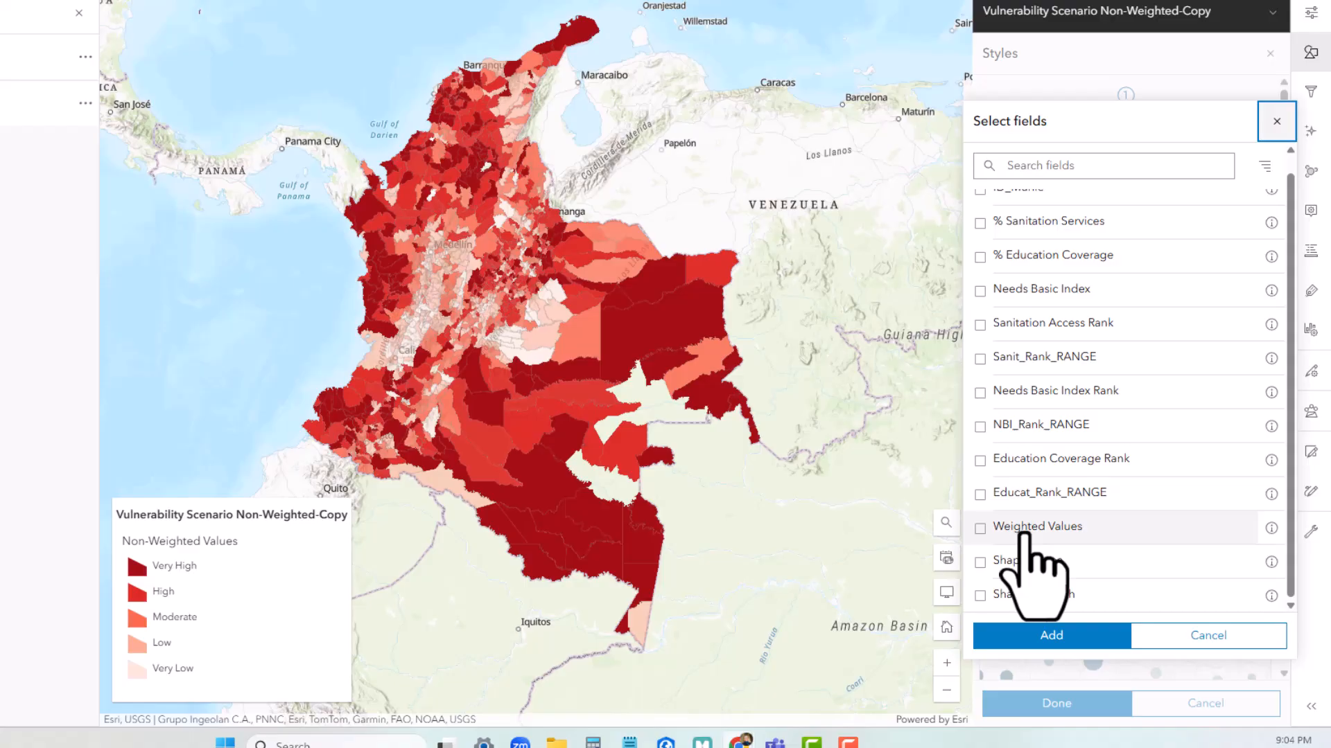
click(1039, 535)
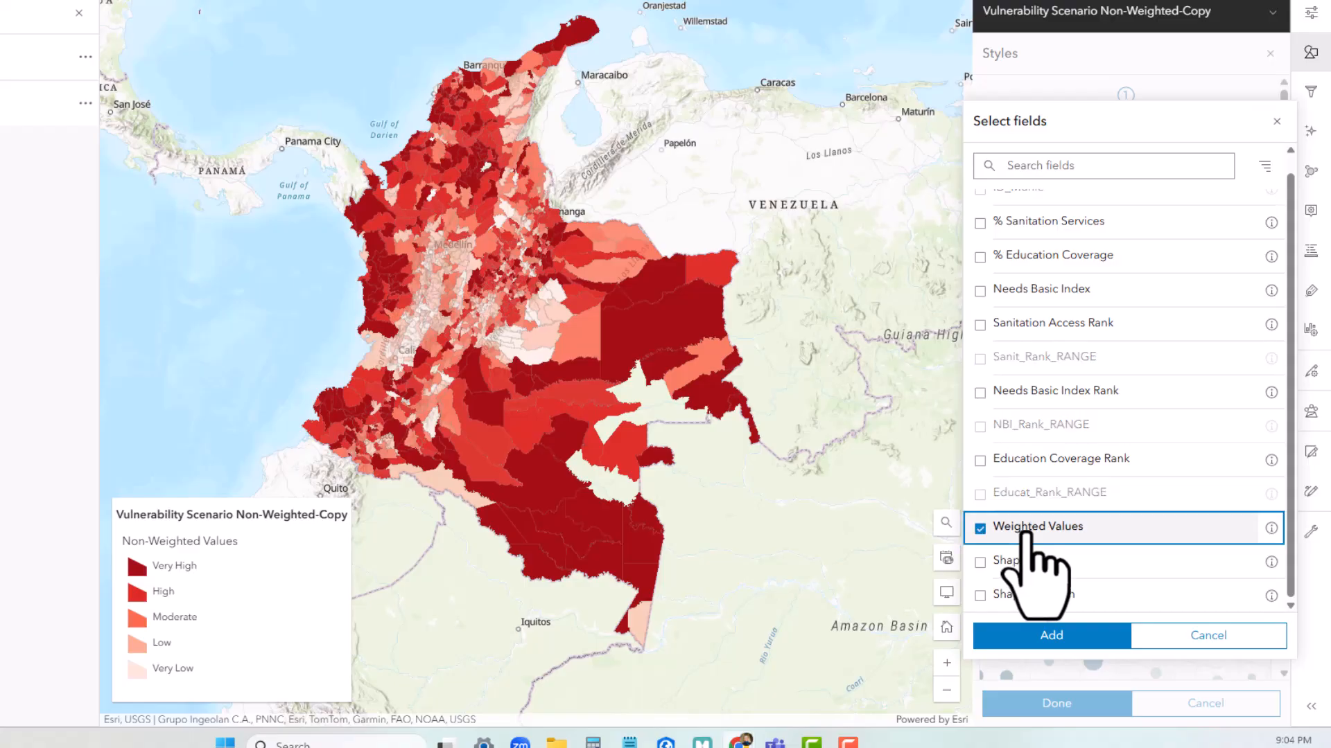
click(1091, 637)
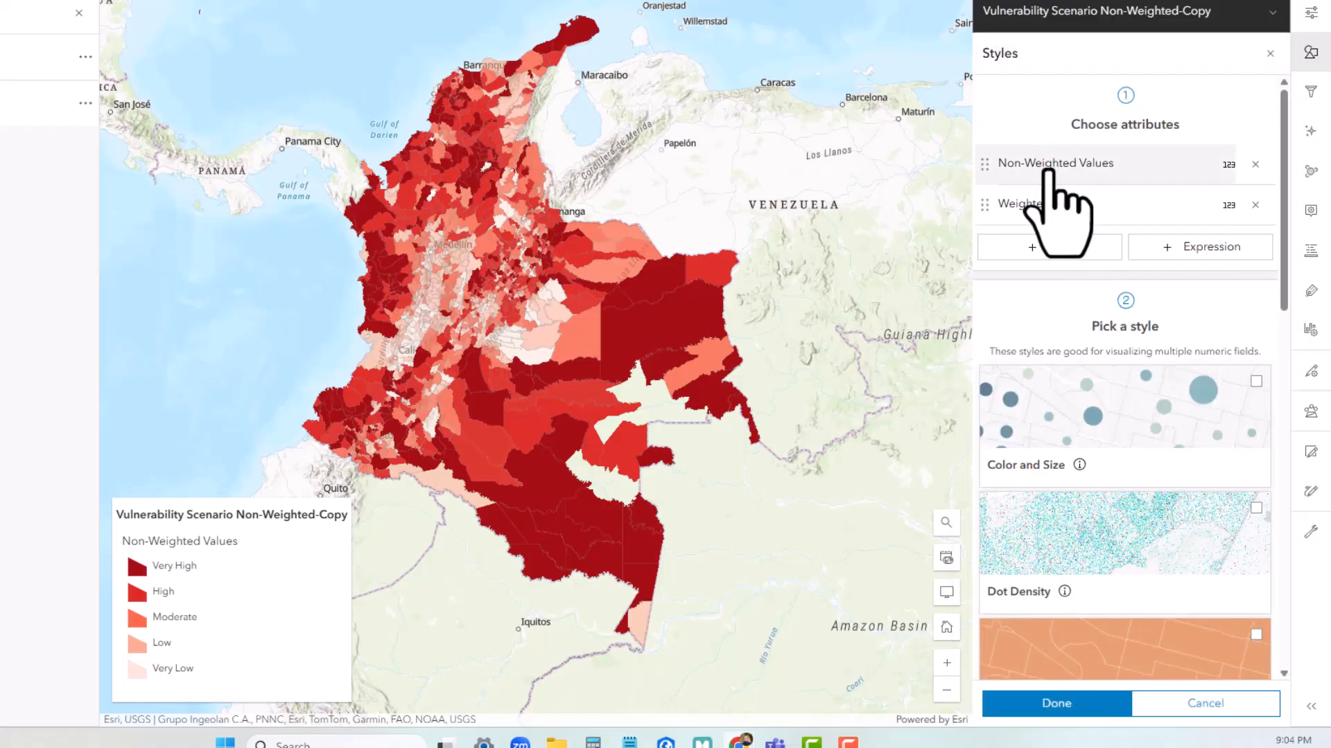
click(1255, 164)
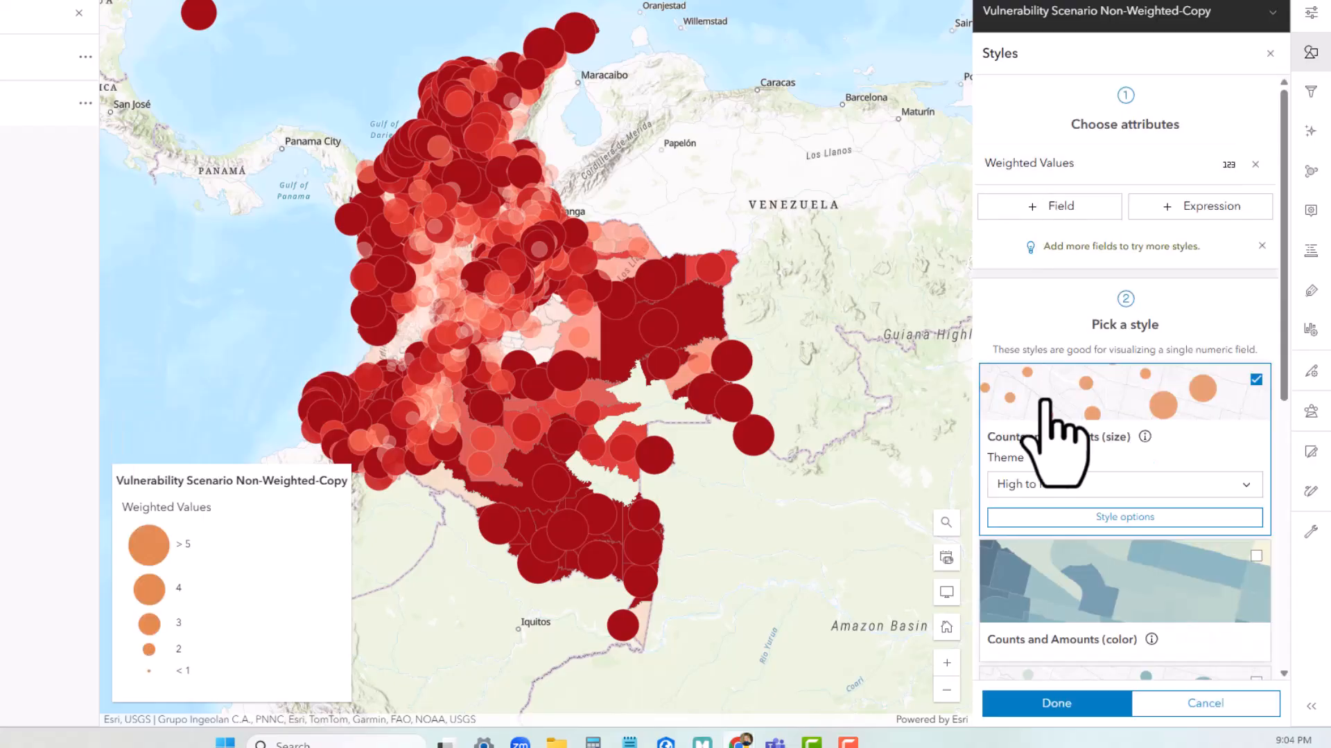
Style the copied layer with Counts and Amounts (color) using the light-to-dark red color ramp
click(1090, 585)
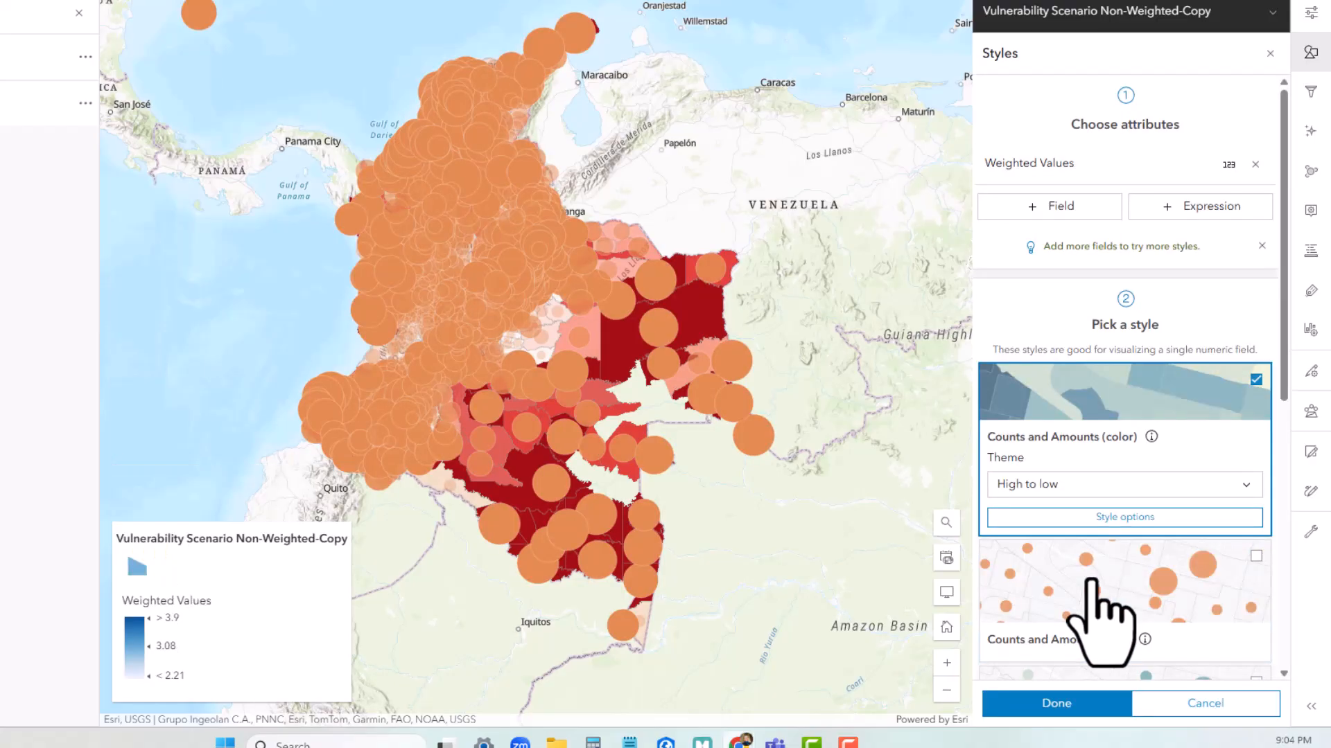
click(1107, 518)
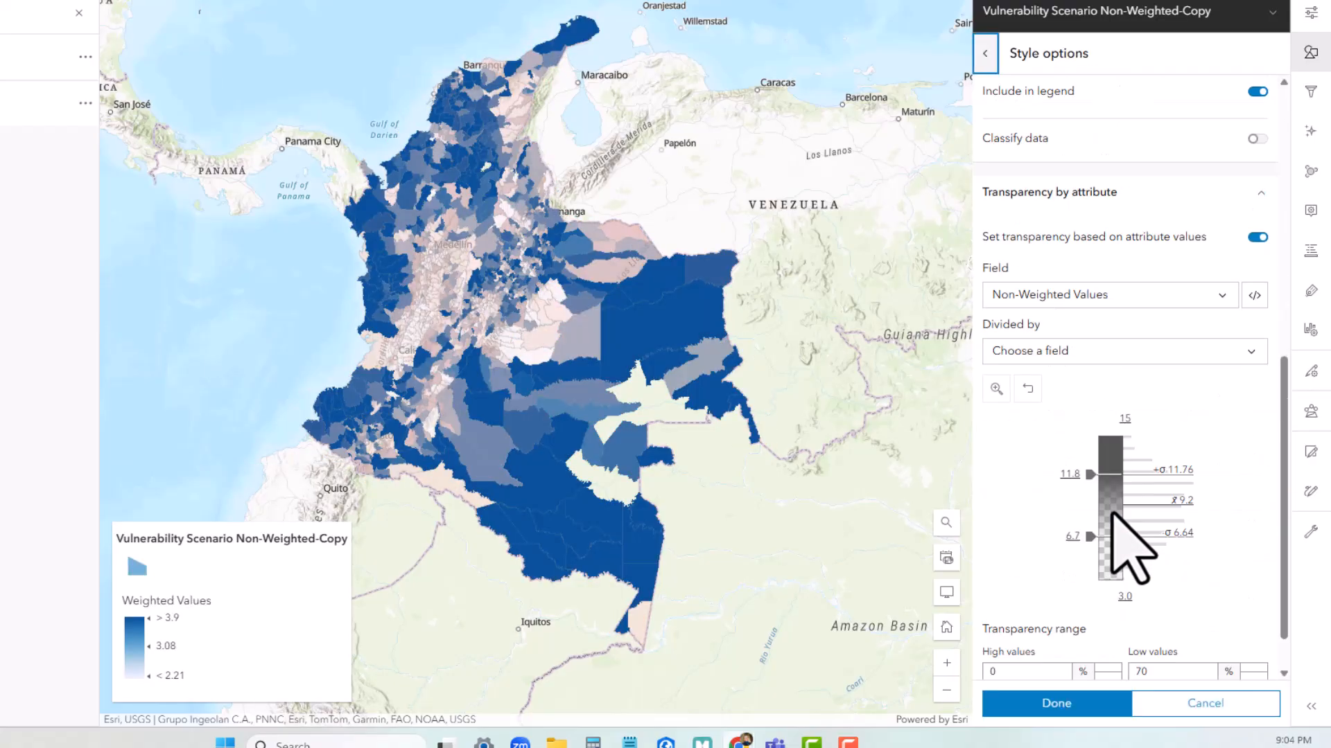
scroll(1123, 544, down, 1)
scroll(1171, 454, up, 6)
click(1145, 317)
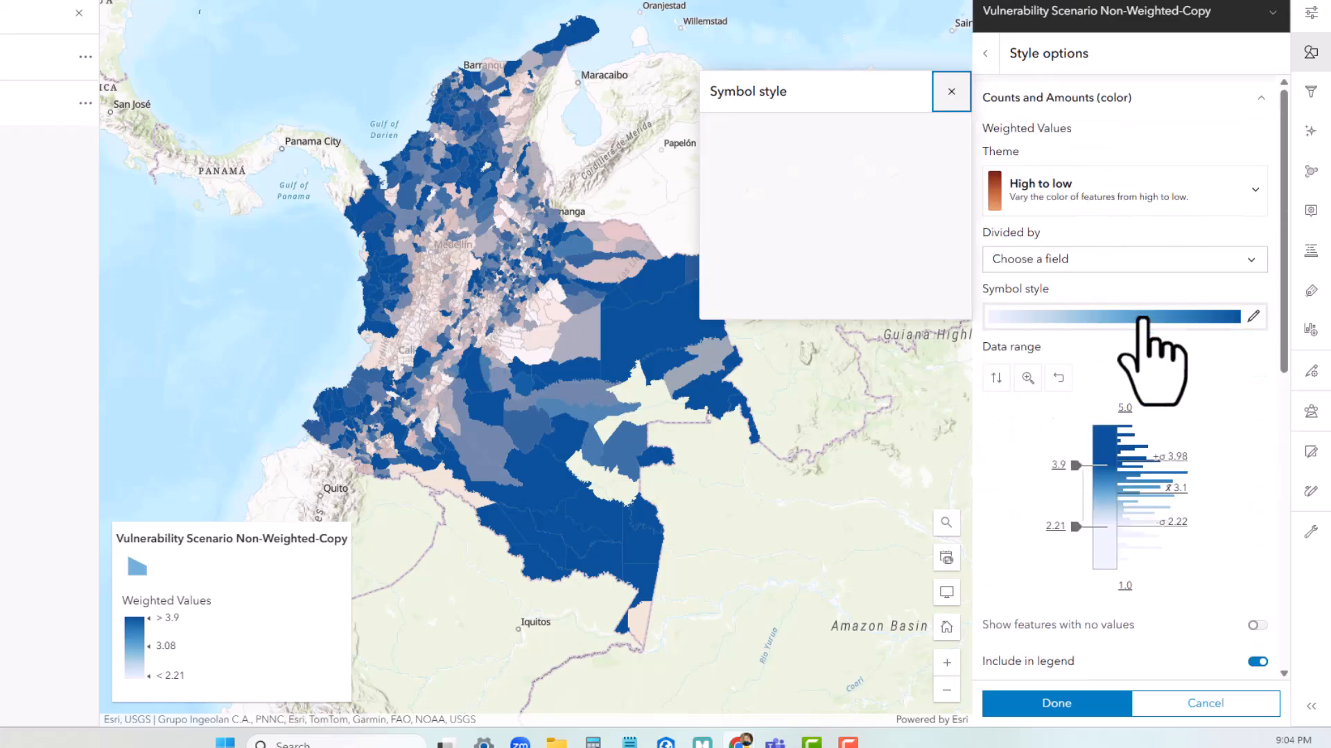
click(913, 263)
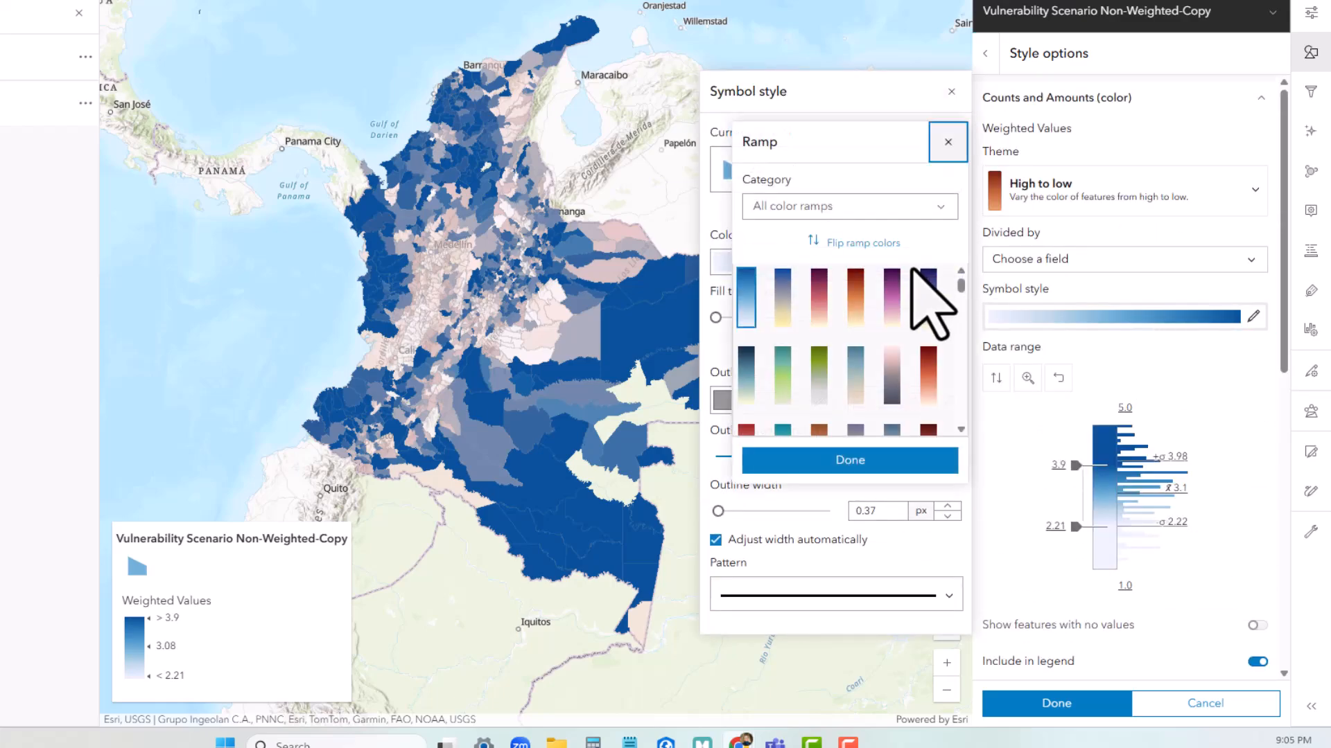
click(894, 350)
click(851, 456)
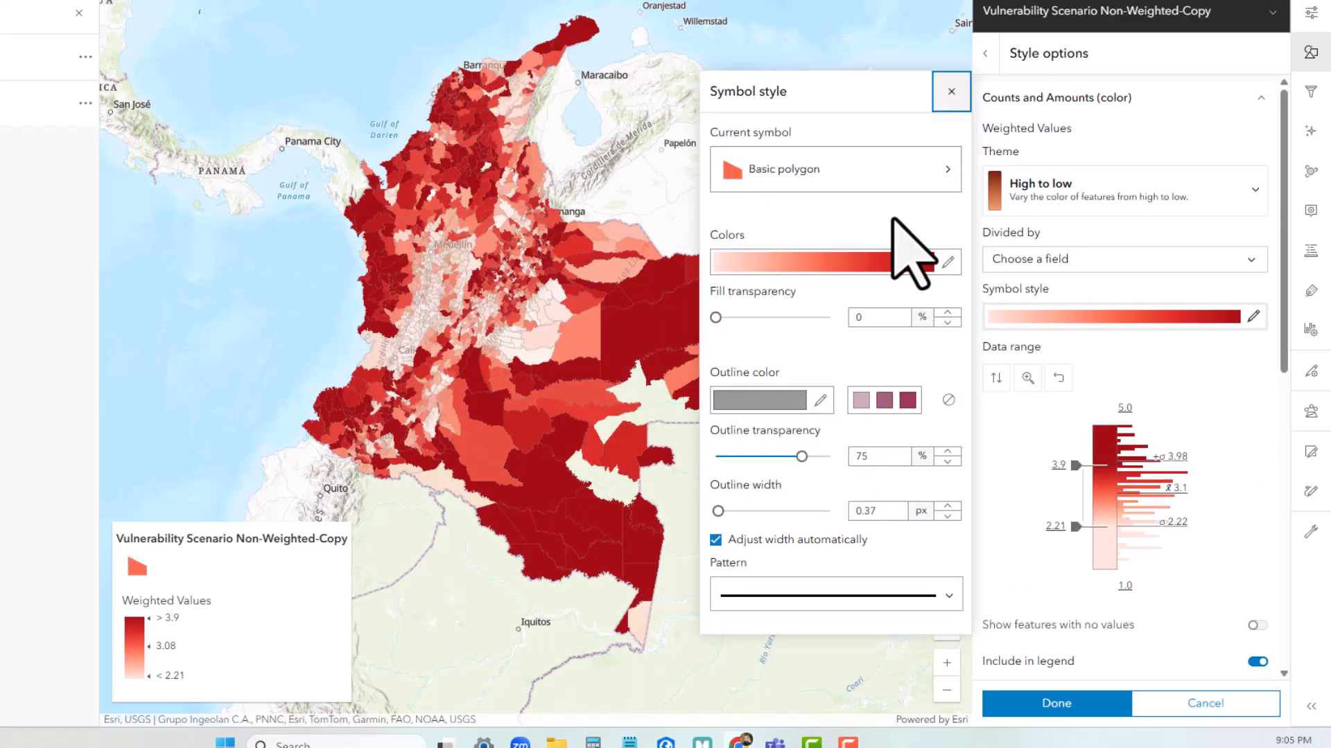
click(950, 92)
Base the copied layer's attribute transparency on Weighted Values and leave the transparency out of the legend
scroll(1156, 495, down, 5)
click(1072, 536)
click(1030, 484)
click(1078, 593)
scroll(1137, 519, down, 3)
scroll(1199, 492, up, 2)
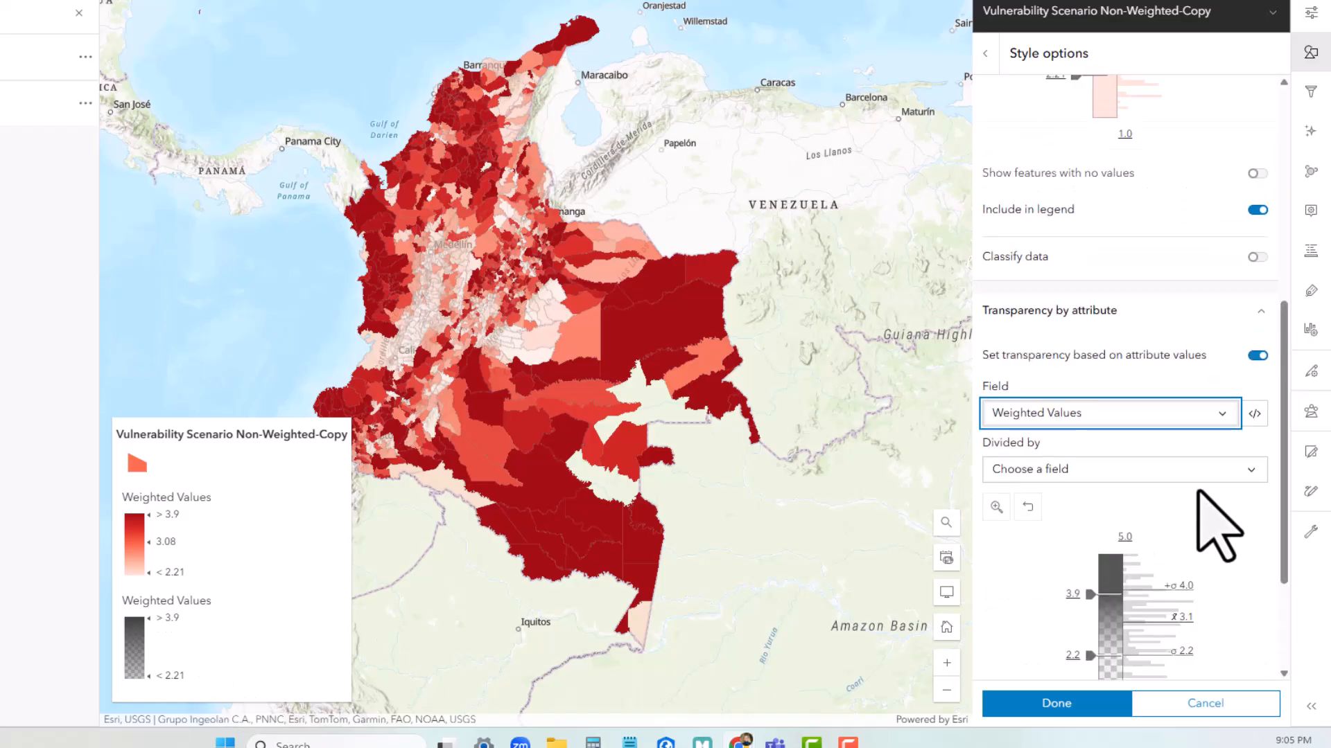
scroll(1218, 528, down, 3)
click(1257, 648)
scroll(1212, 575, up, 6)
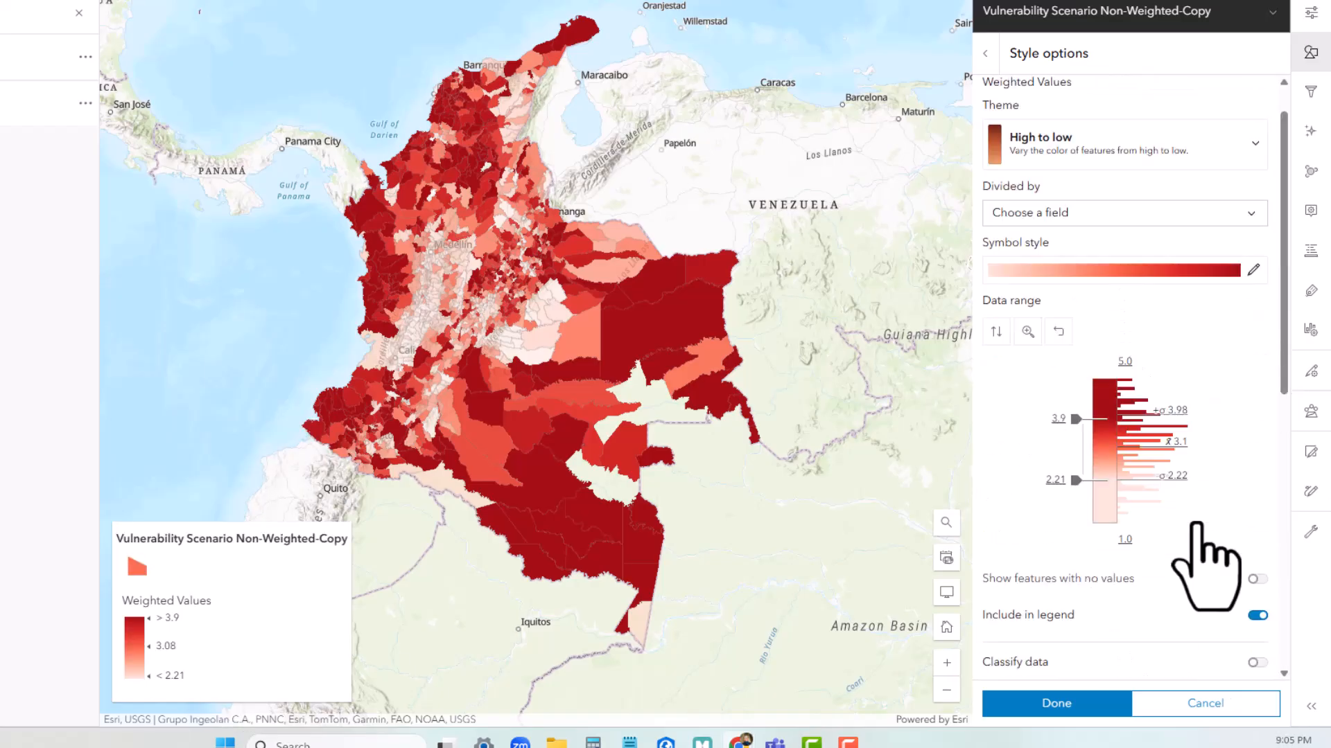
Classify the Weighted Values data by natural breaks into 5 classes
click(1258, 452)
click(1255, 498)
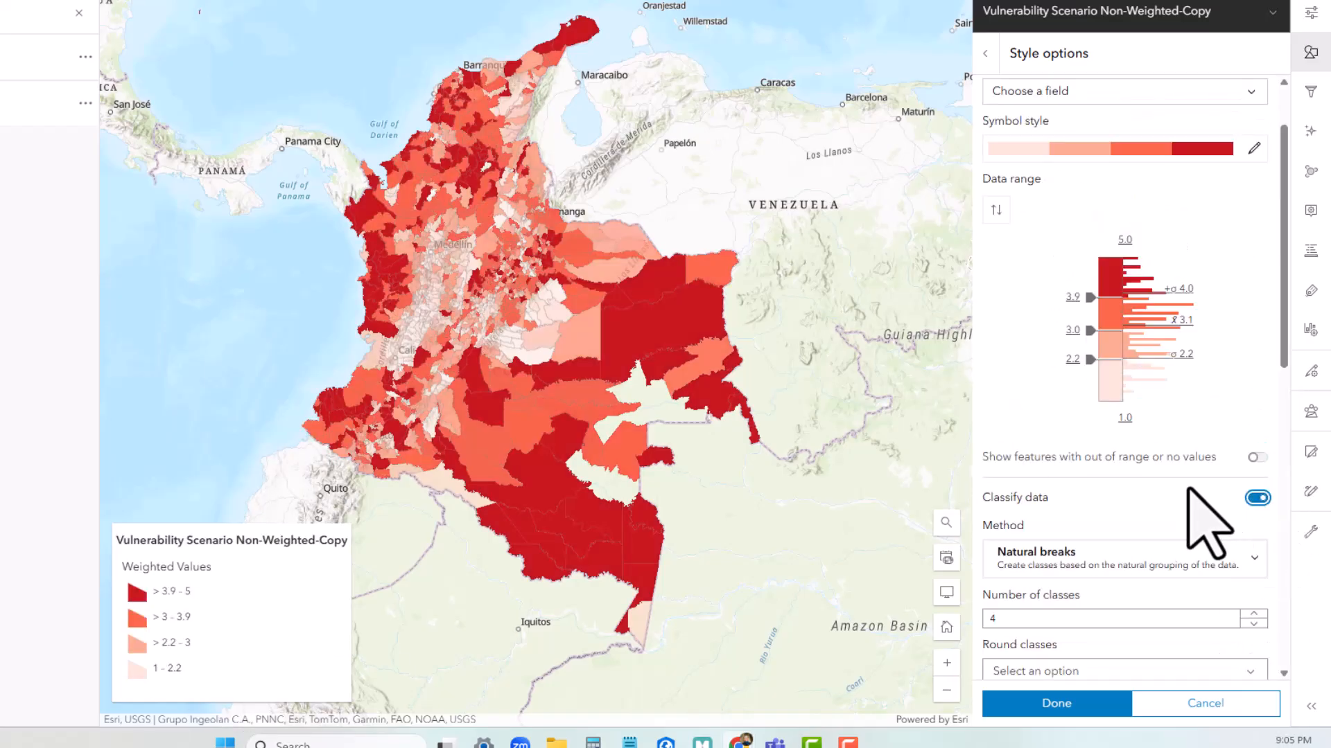
scroll(1257, 478, down, 3)
click(1254, 443)
scroll(1188, 490, down, 4)
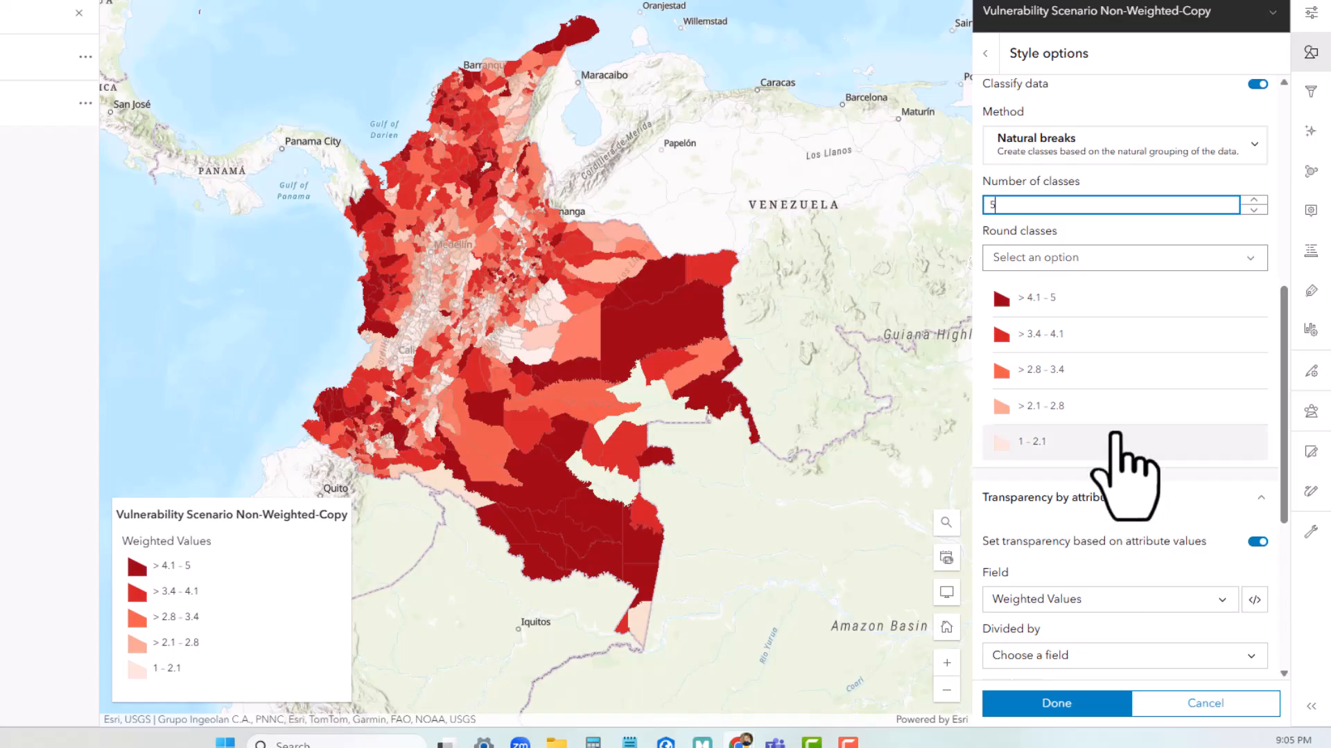
Label the five classes, from highest to lowest, Very High, High, Moderate, Low and Very Low
click(1137, 297)
text(Very High)
click(1093, 334)
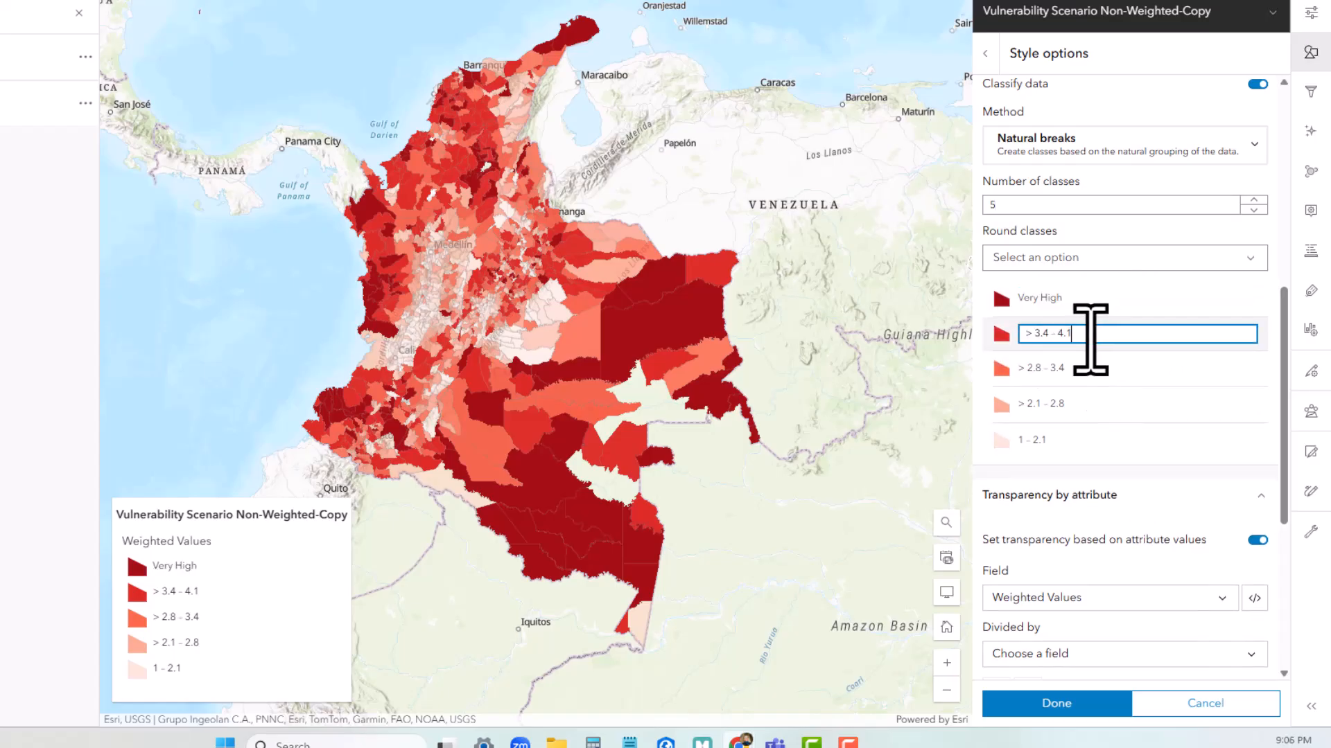
text(High)
key(Tab)
text(Moderate)
key(Tab)
text(Low)
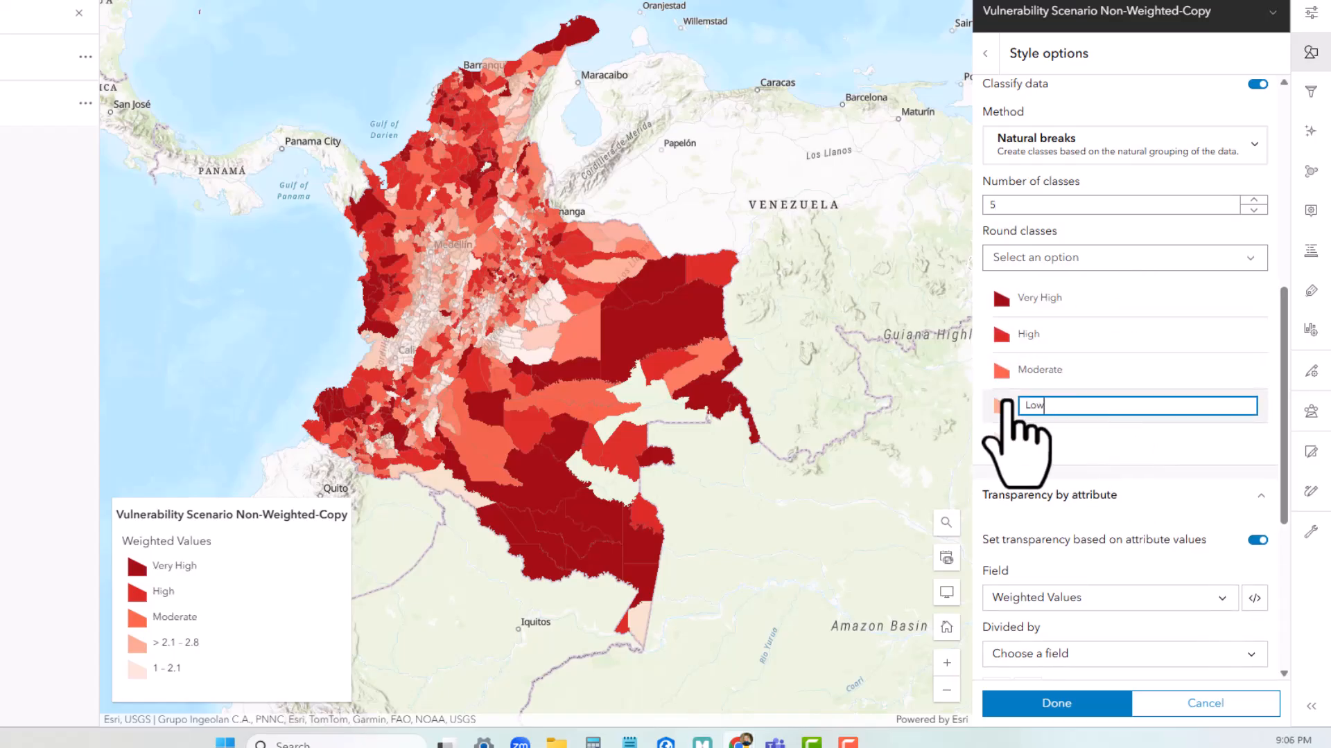
key(Tab)
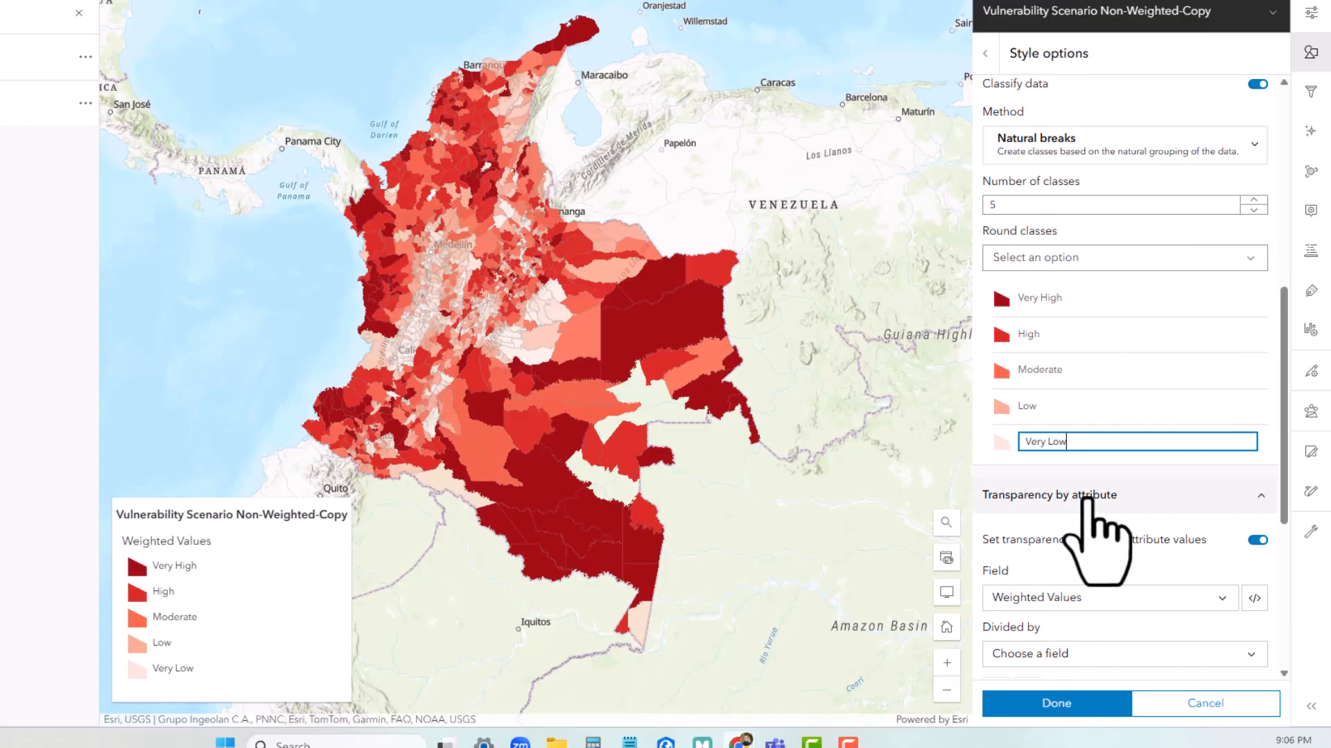
Review the data range, class breaks and class labels of the weighted style, and leave the style options
scroll(1109, 534, up, 7)
scroll(1122, 527, down, 5)
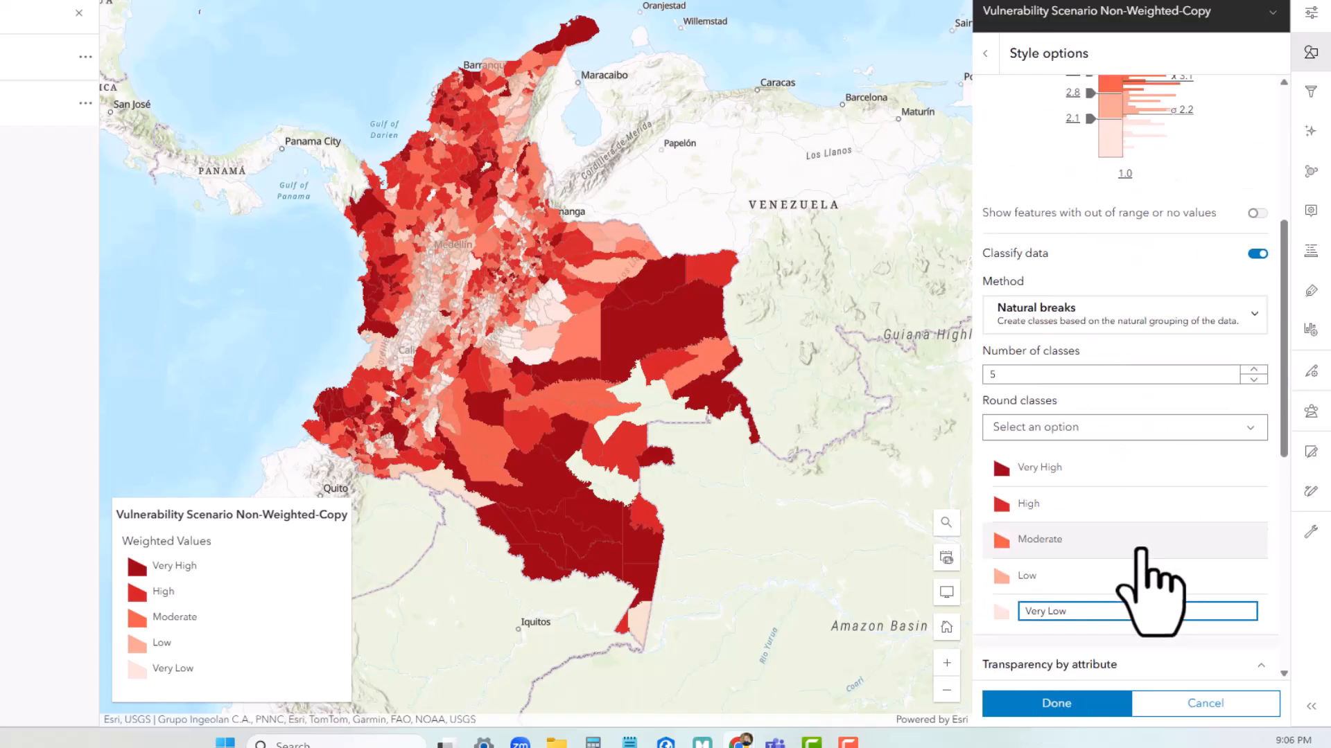
scroll(1151, 554, down, 5)
scroll(1160, 485, up, 7)
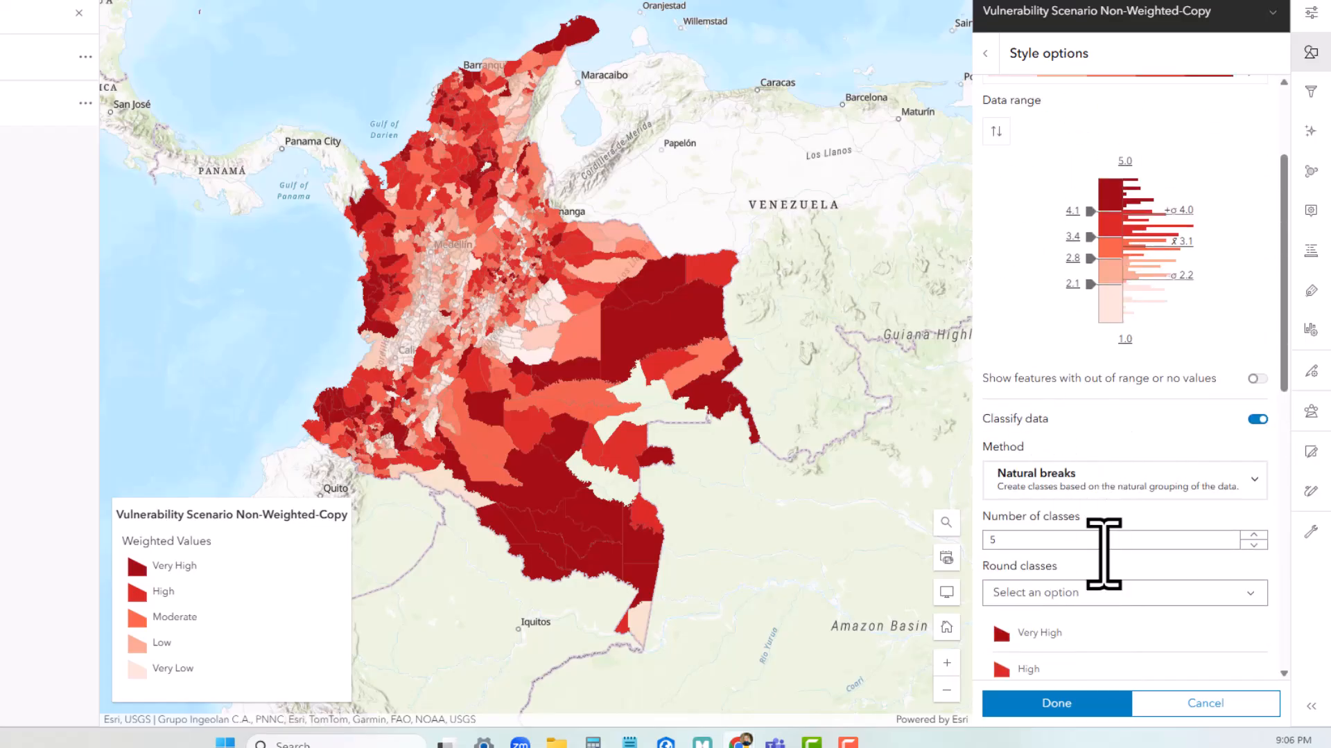
scroll(1136, 541, up, 3)
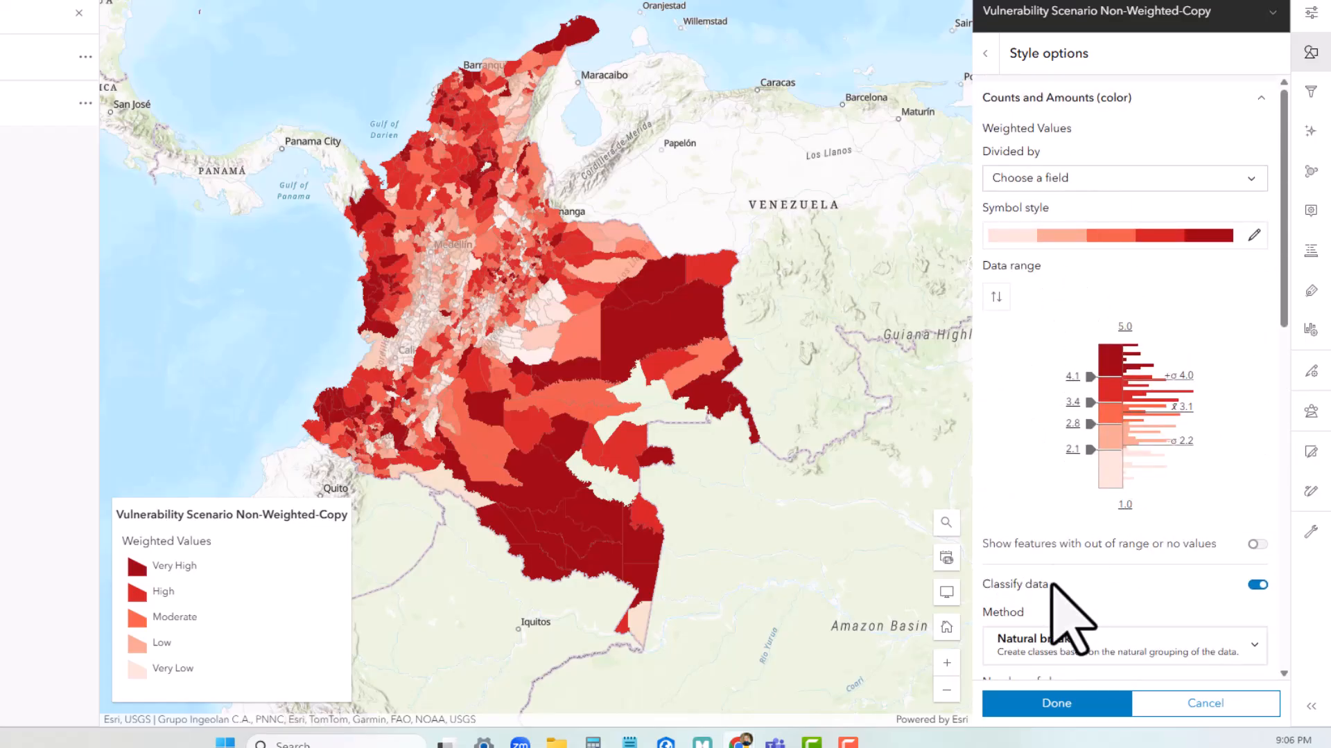
scroll(1109, 277, down, 7)
click(1178, 446)
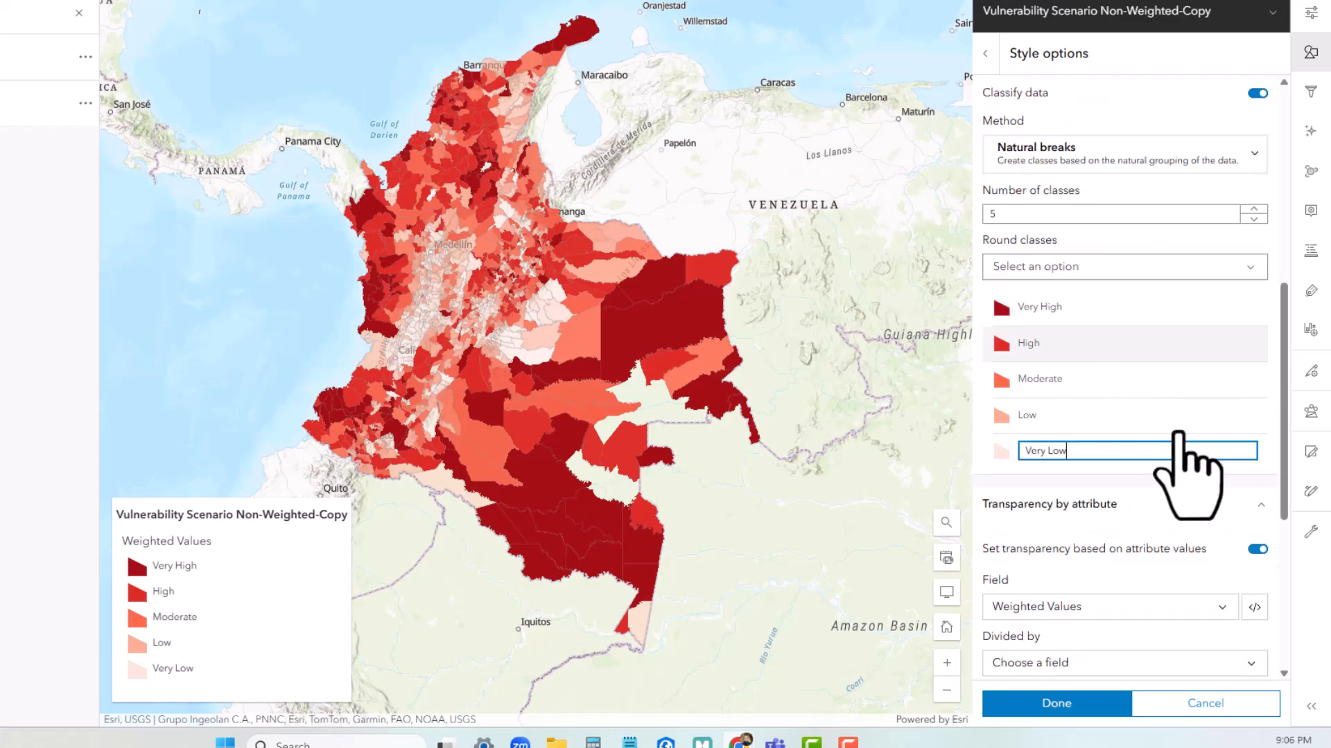
scroll(1099, 594, up, 5)
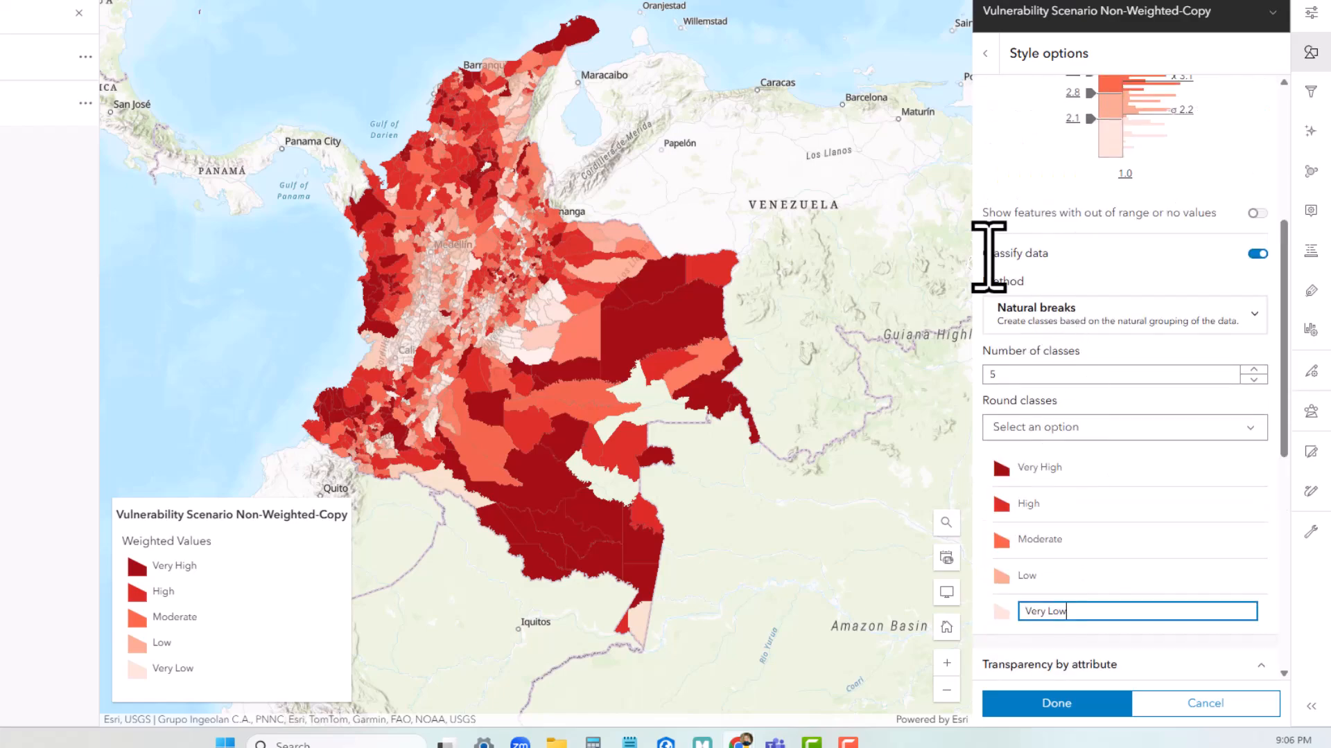
scroll(1098, 372, down, 6)
scroll(1099, 371, up, 8)
click(984, 53)
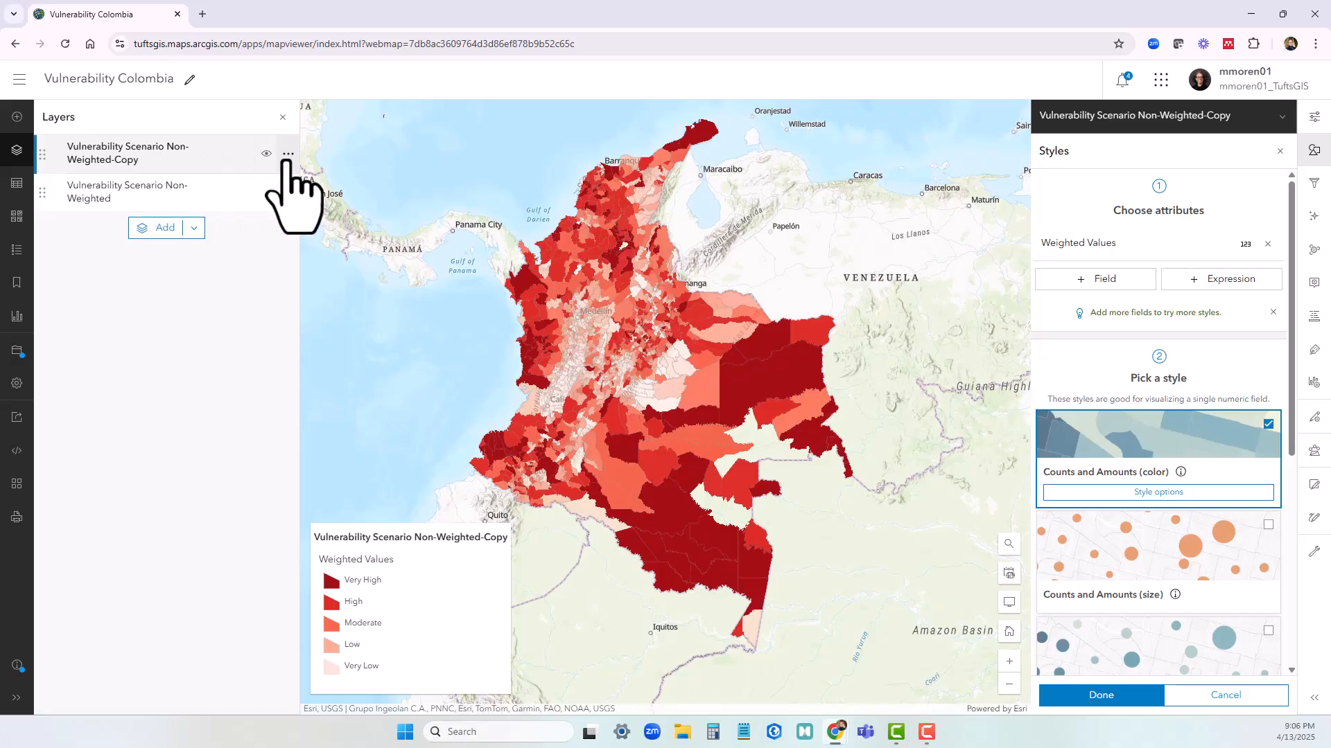
Rename the copied layer Vulnerability Scenario Weighted
click(288, 154)
click(262, 256)
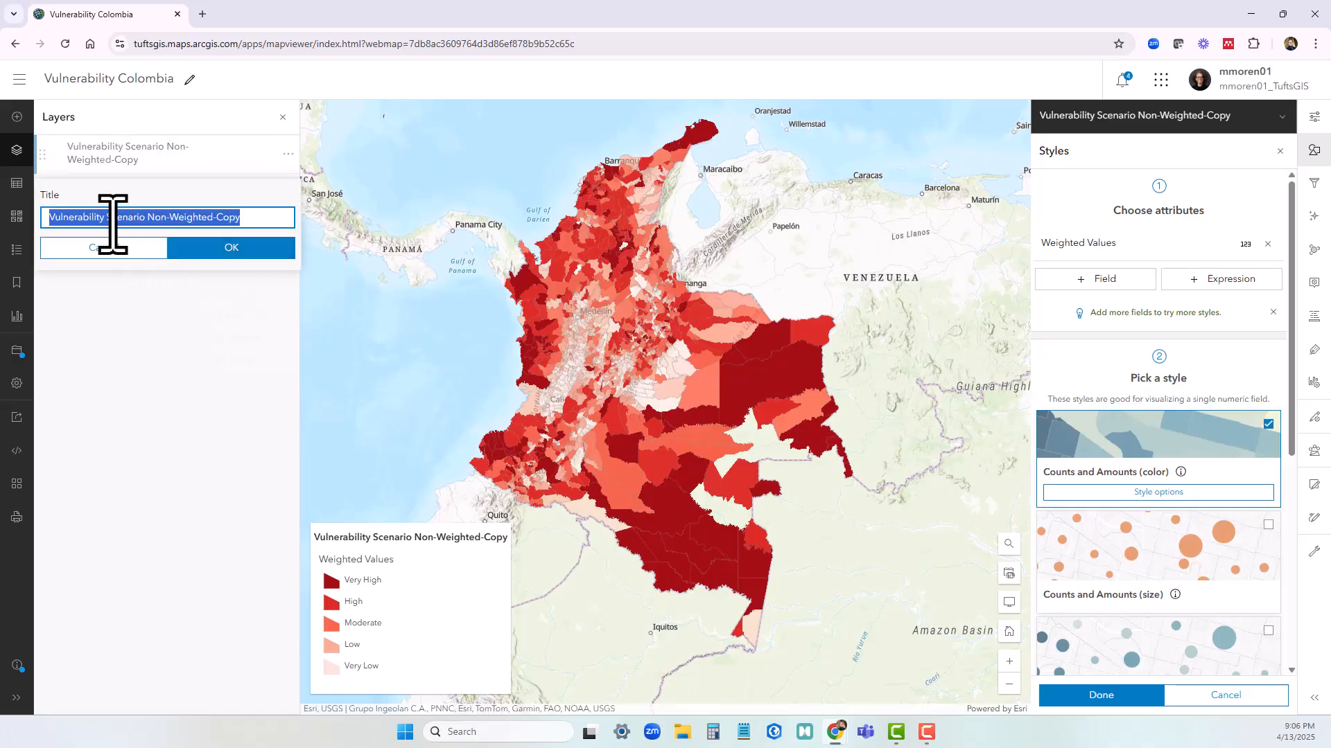
drag(148, 217, 172, 217)
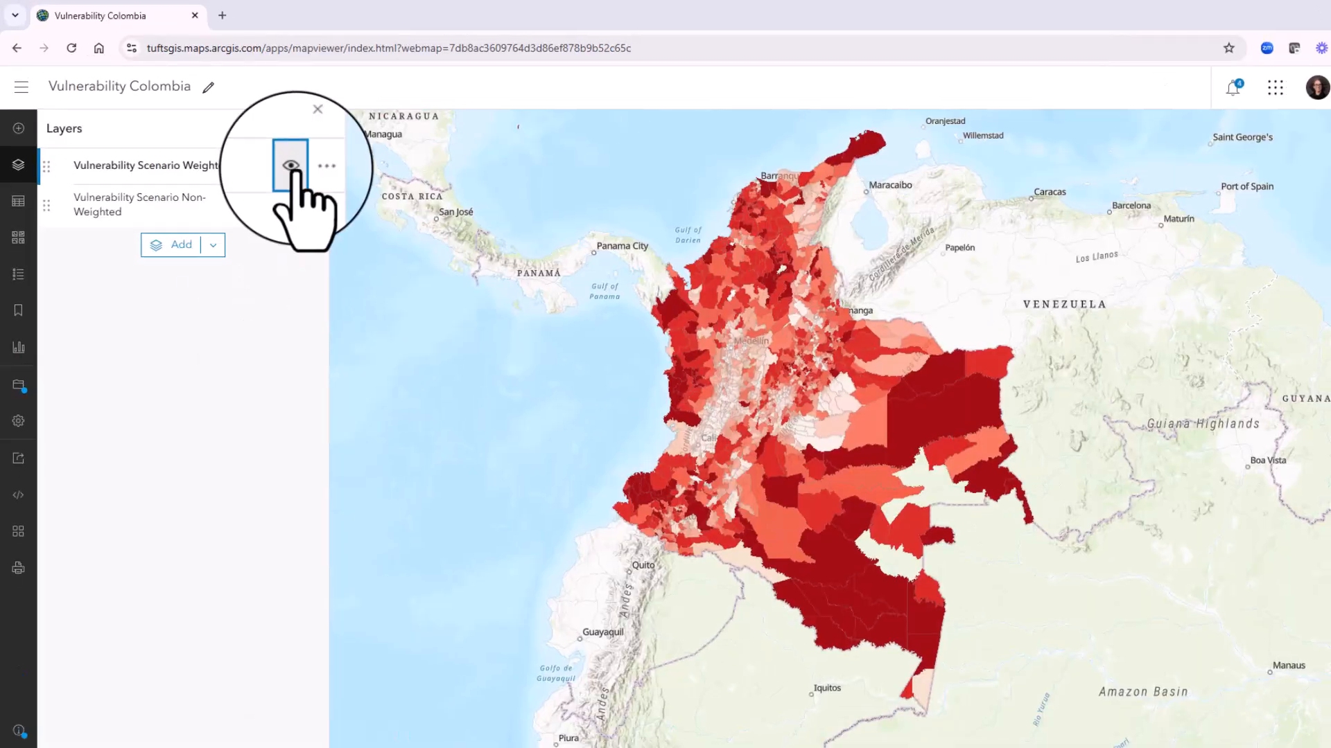
Compare the two scenarios by repeatedly hiding and showing the Vulnerability Scenario Weighted layer
click(289, 167)
click(290, 167)
click(289, 167)
click(302, 178)
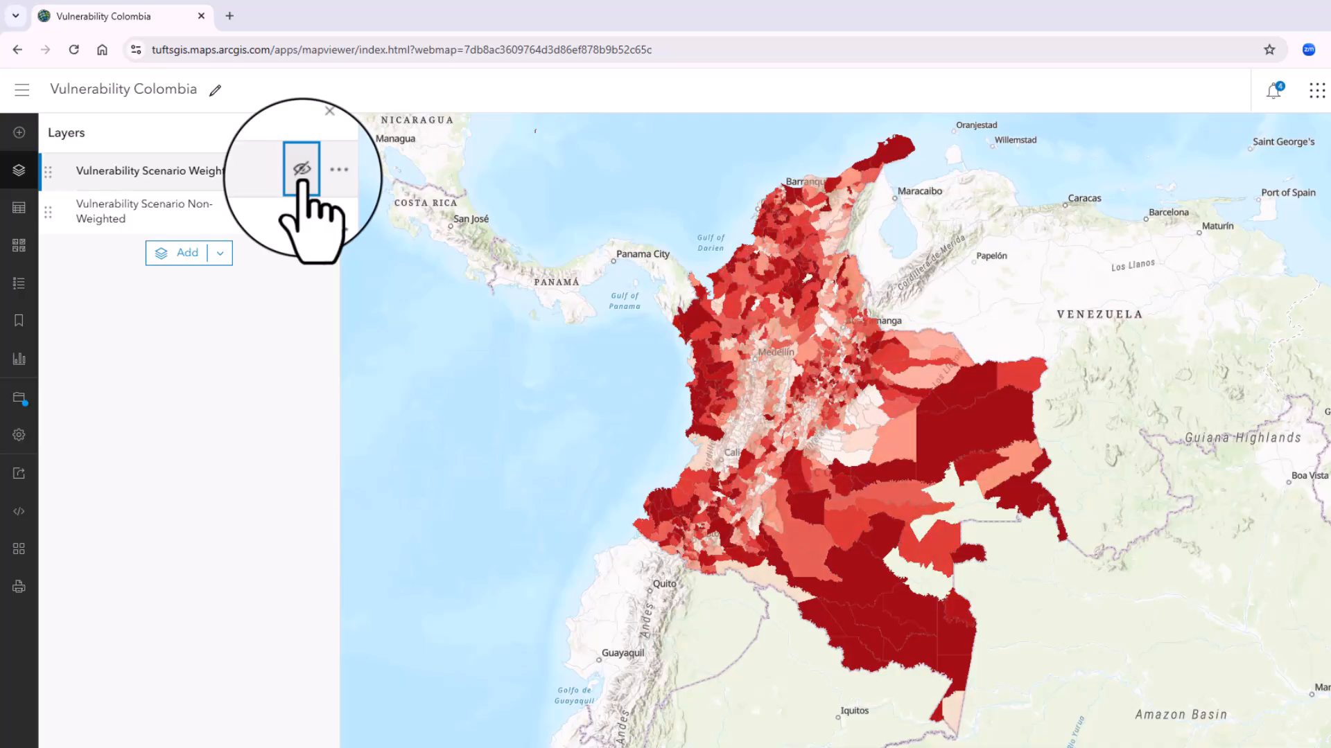
click(302, 179)
click(302, 178)
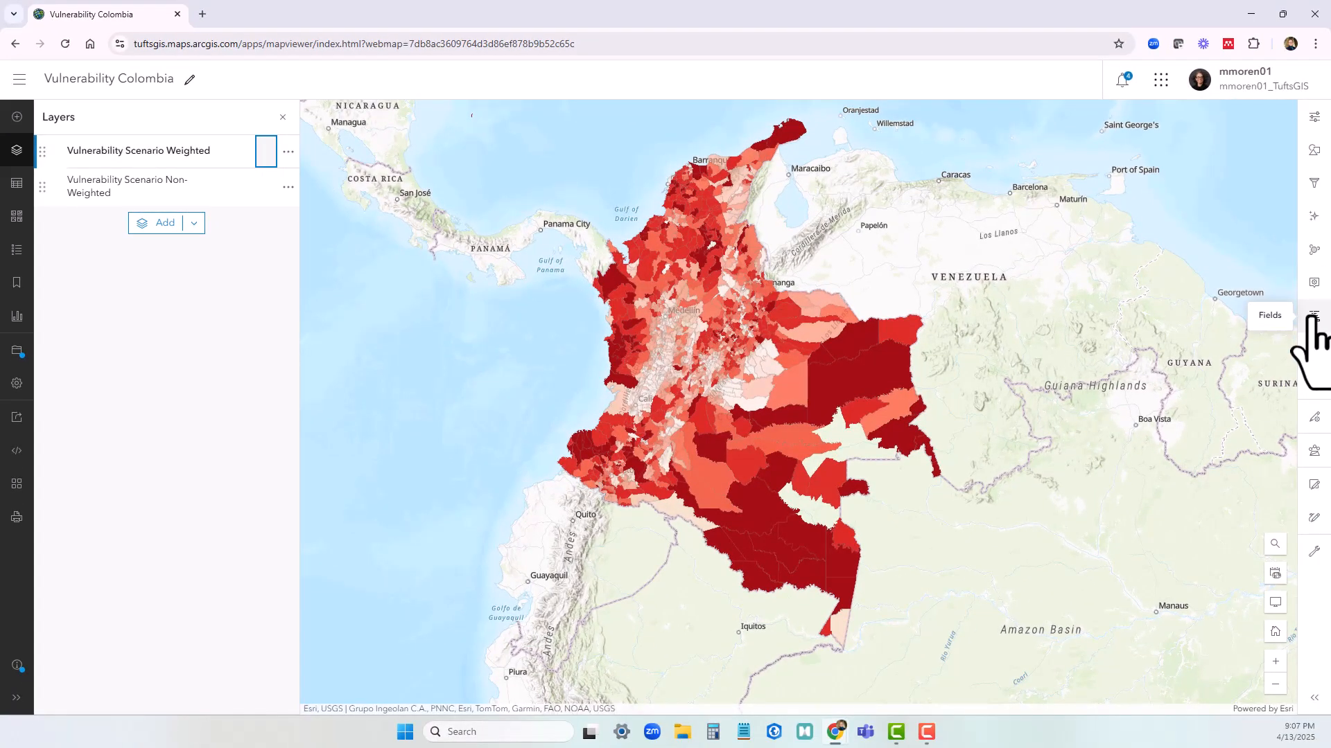
Open the weighted layer's pop-up settings after viewing its fields, and hide the Vulnerability Scenario Non-Weighted layer
click(1313, 317)
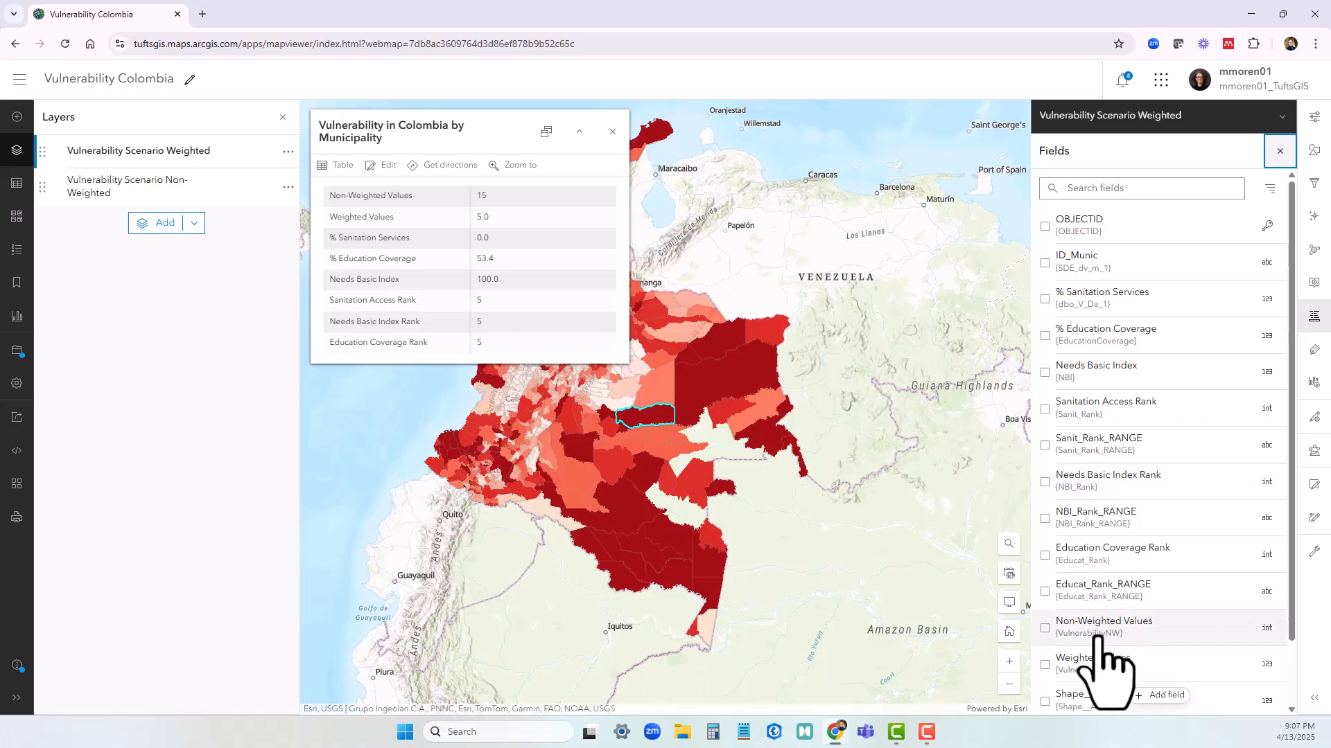
click(742, 184)
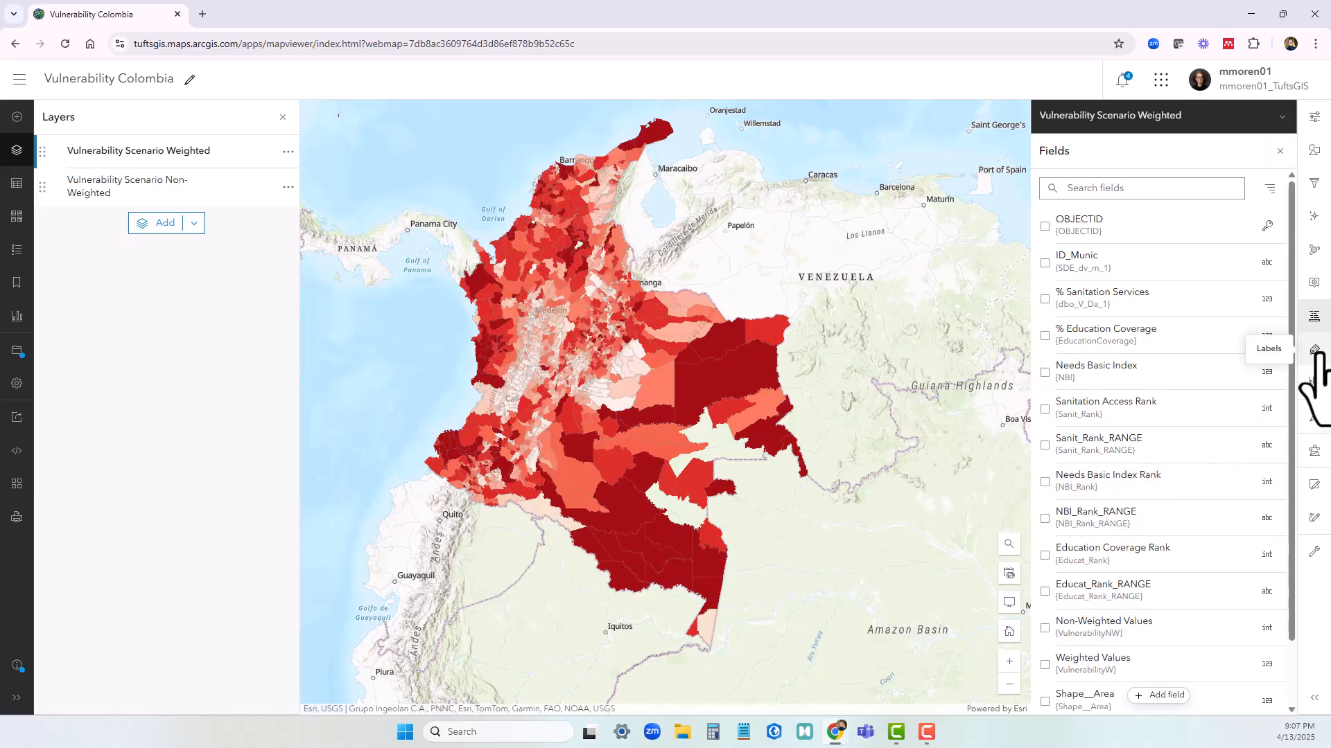
click(1313, 283)
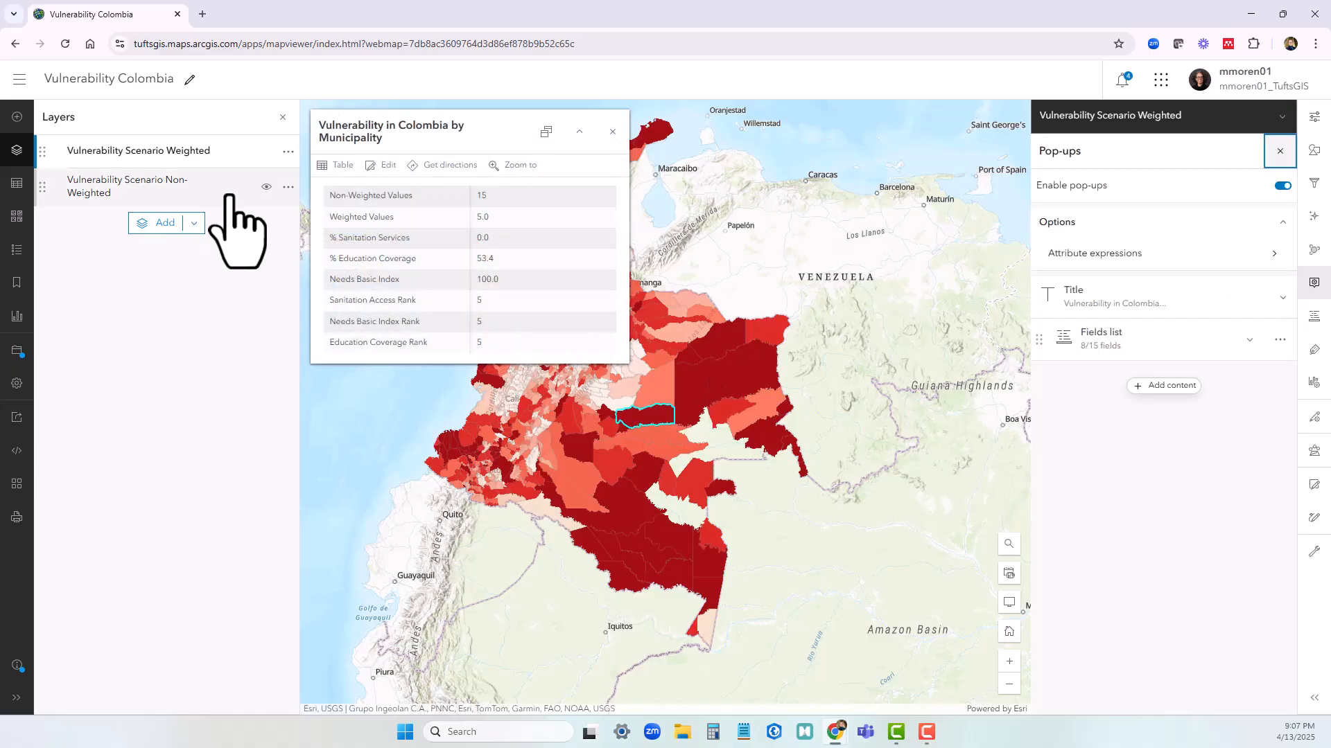
click(266, 187)
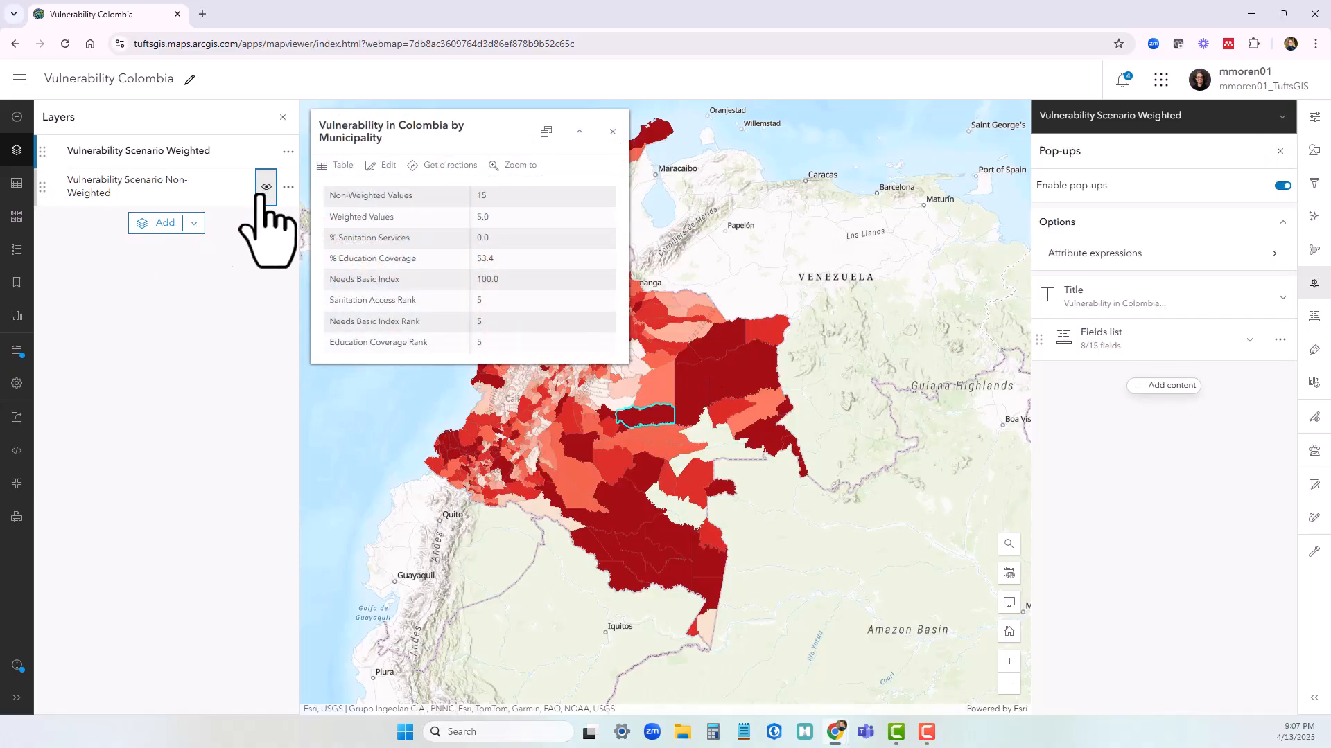
Inspect the pop-up of a large eastern Colombian municipality, close it, and show the Vulnerability Scenario Non-Weighted layer
click(695, 391)
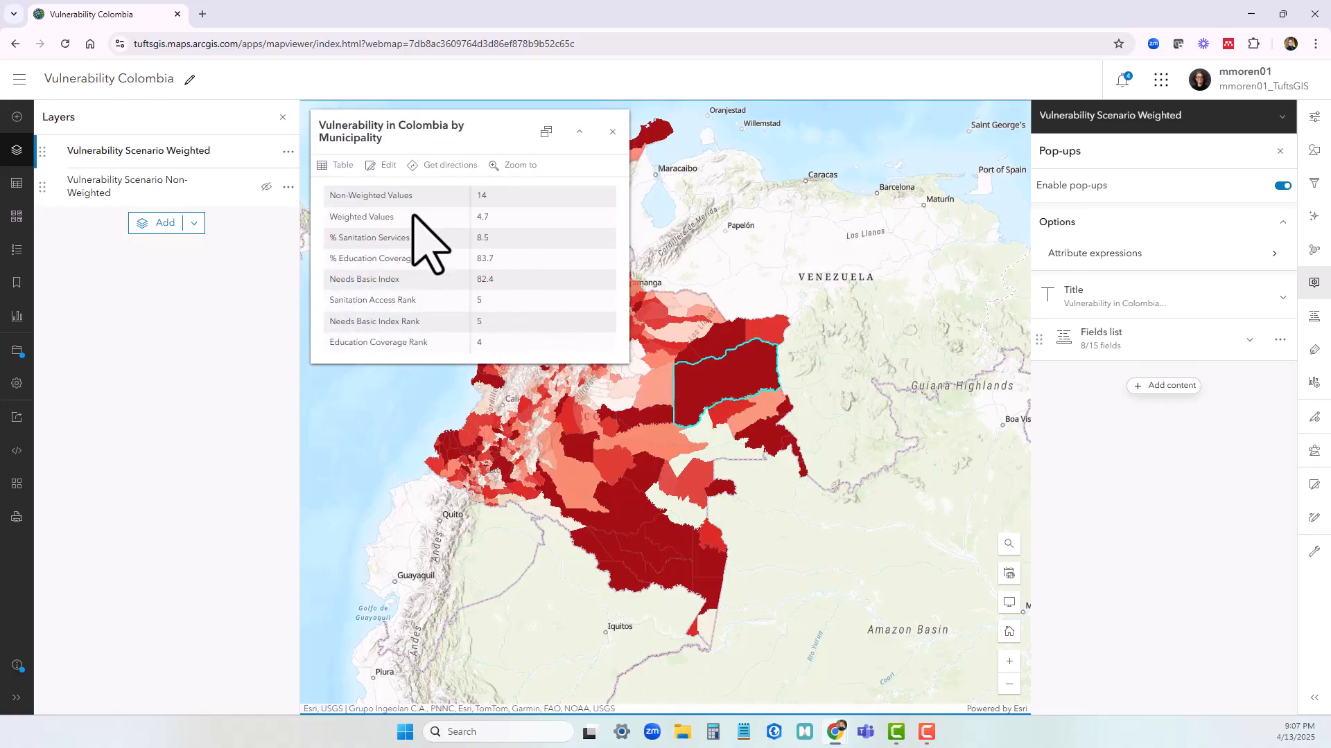
click(613, 131)
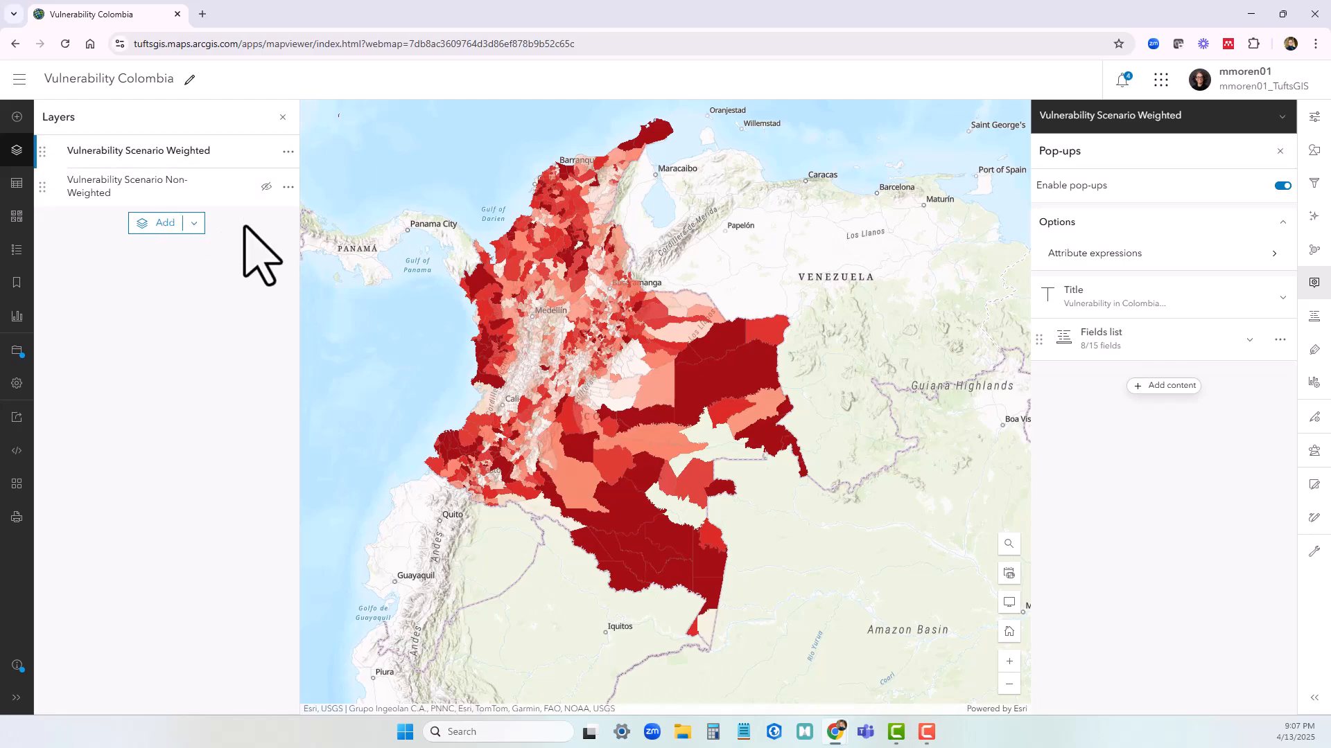
click(266, 186)
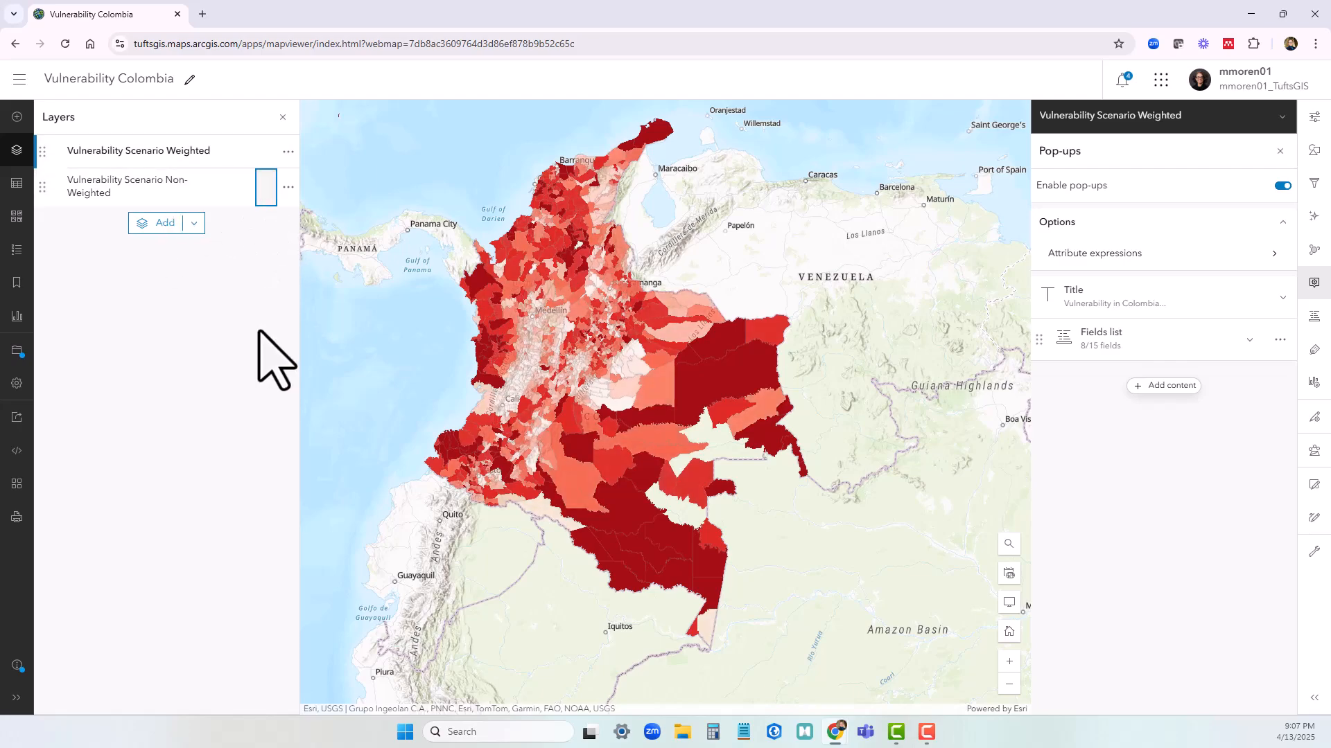
Duplicate the Vulnerability Scenario Weighted layer
click(210, 159)
click(288, 153)
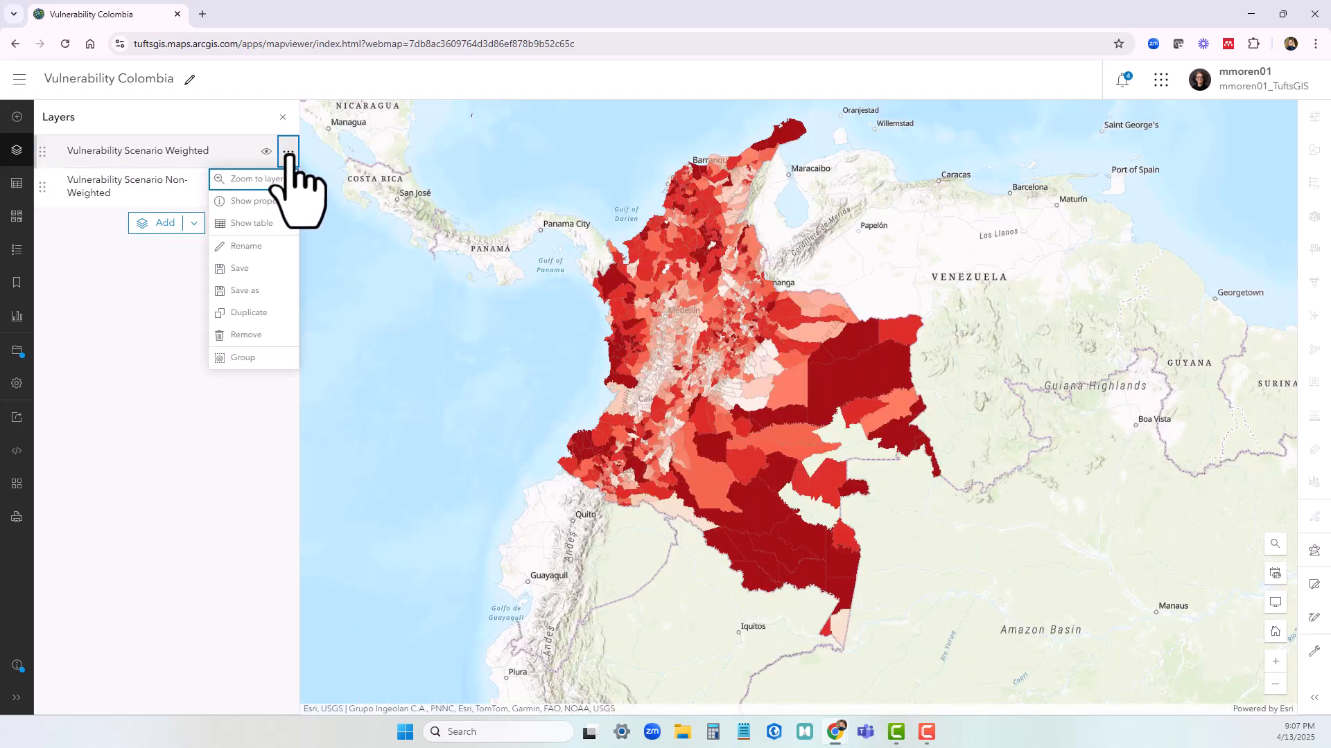
click(267, 322)
click(178, 168)
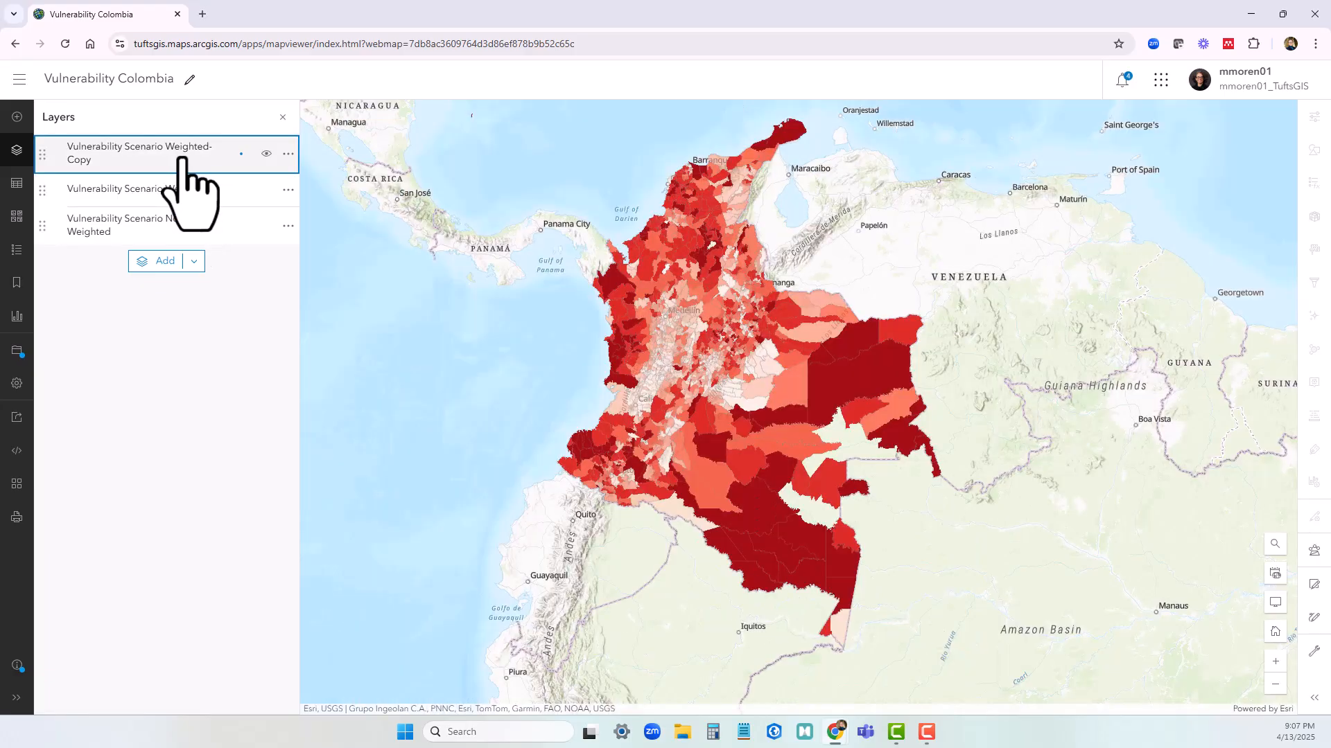
Select the copied weighted layer and examine the fields in its pop-up preview
click(220, 159)
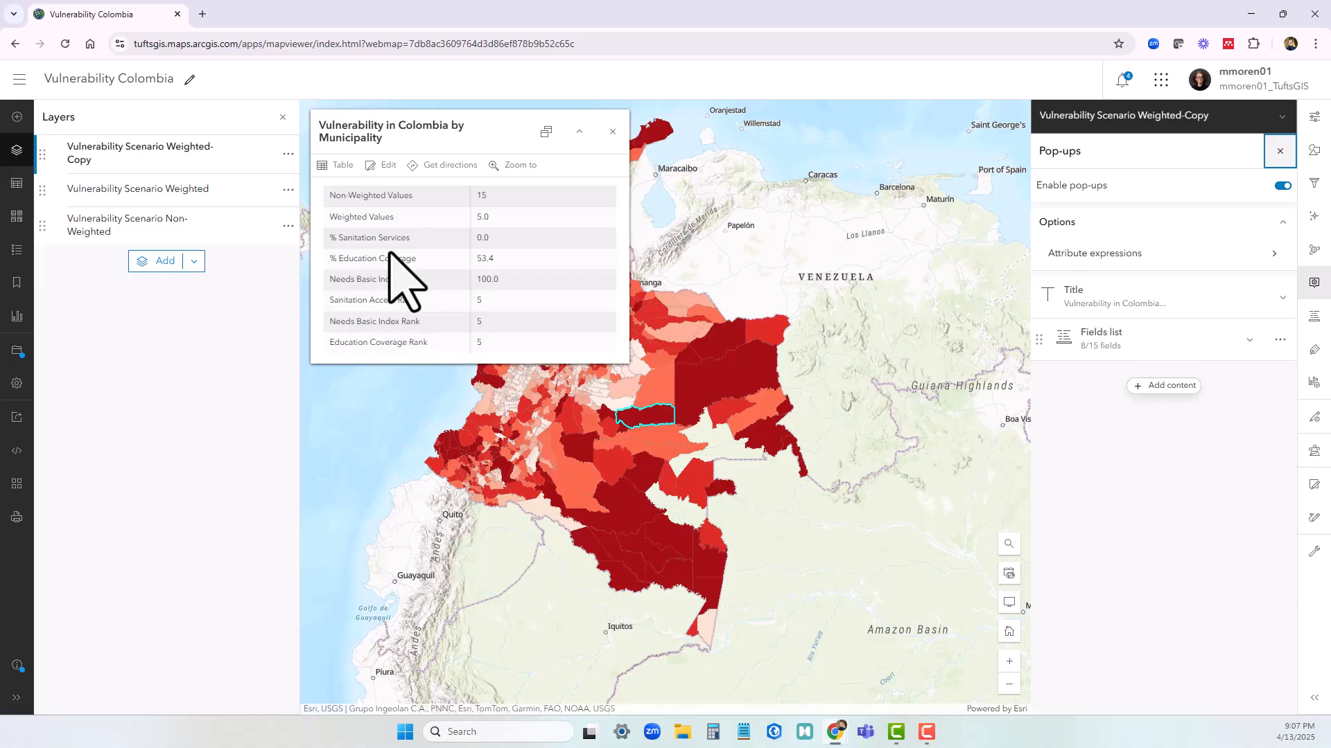
triple_click(338, 239)
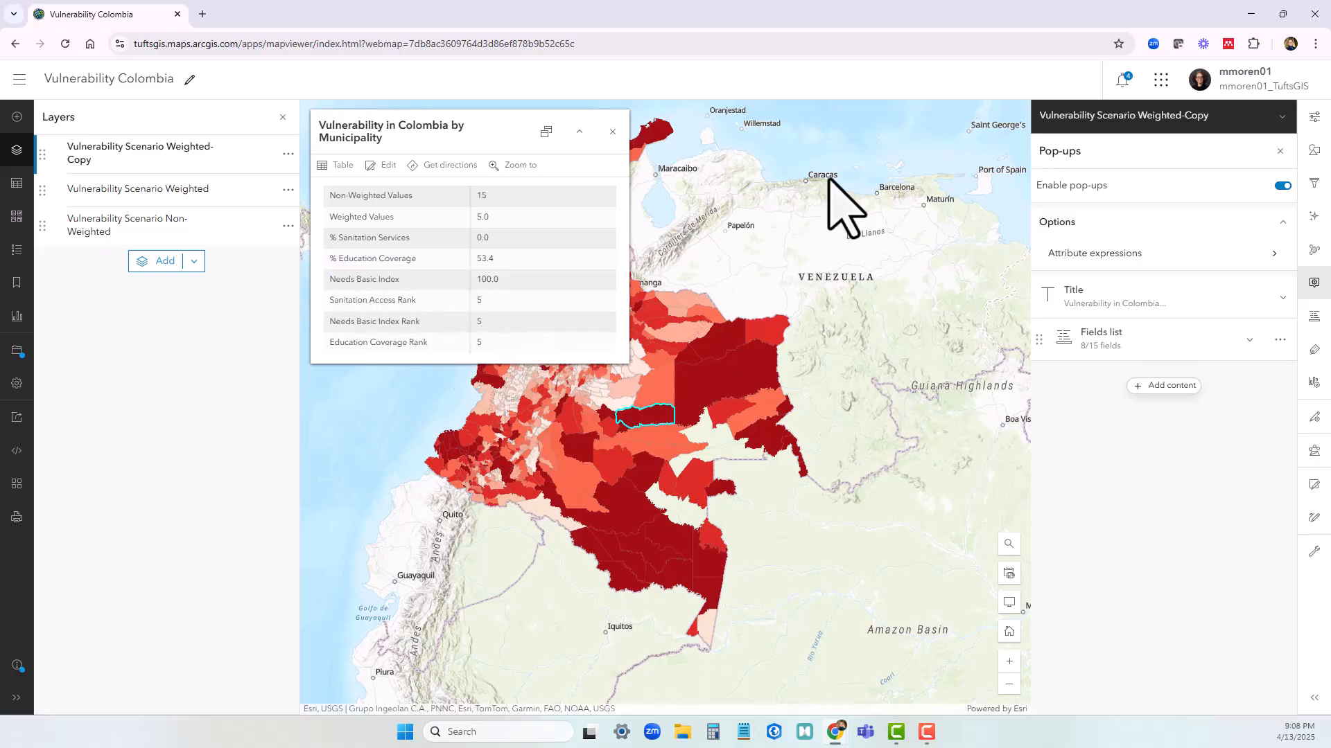
click(216, 165)
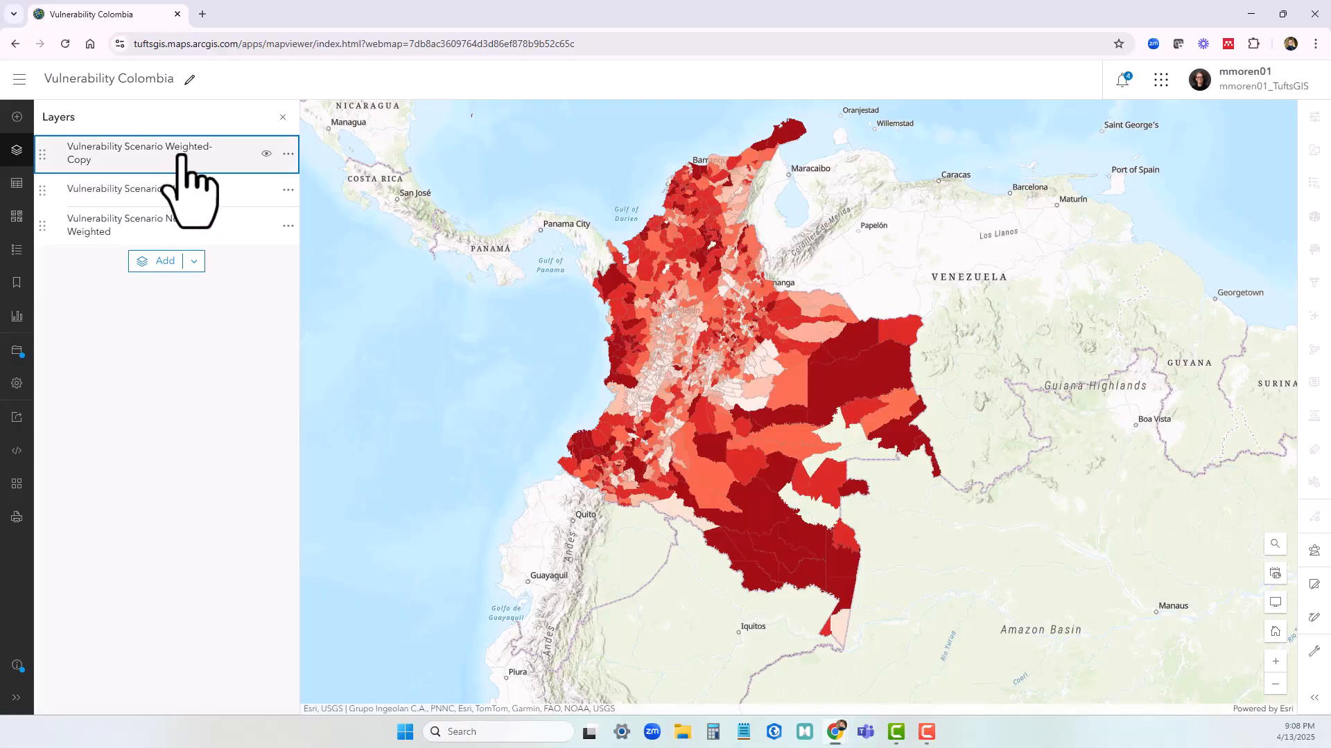
click(218, 156)
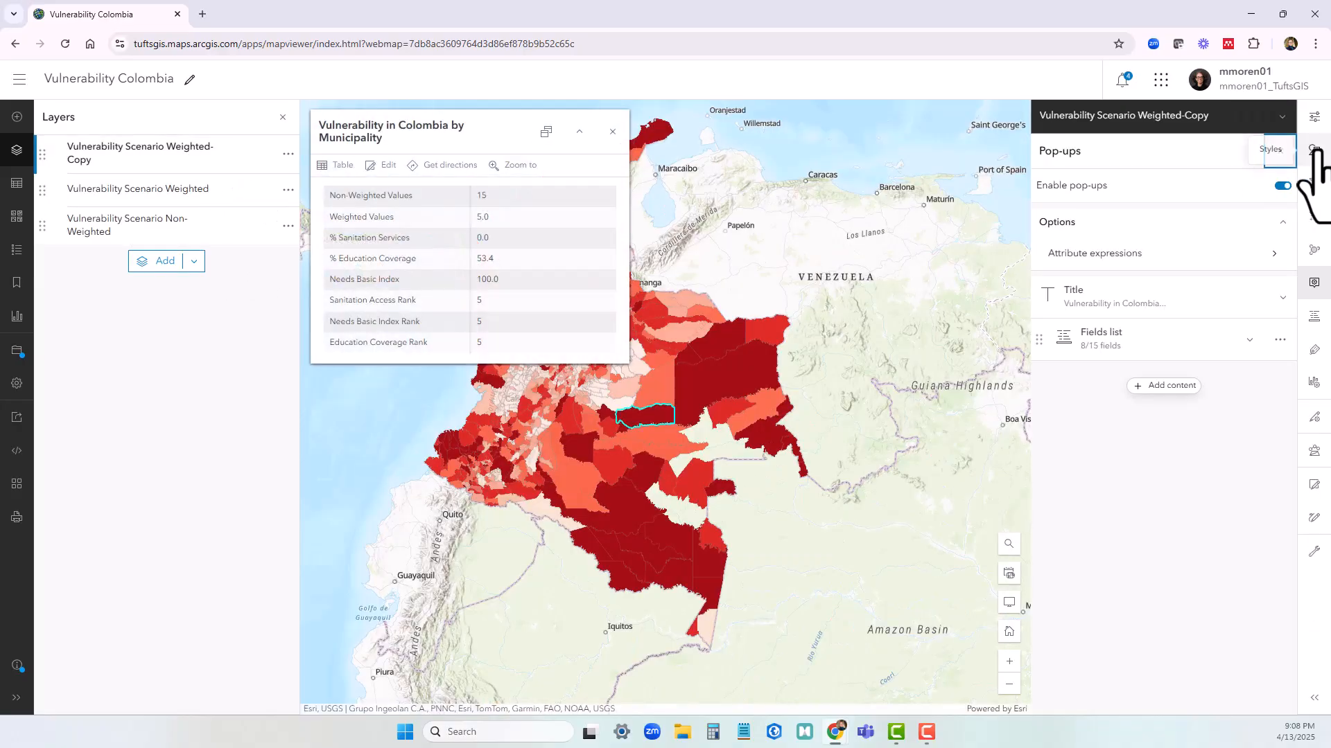
Restyle the copied layer by replacing the Weighted Values attribute with % Sanitation Services
click(1314, 150)
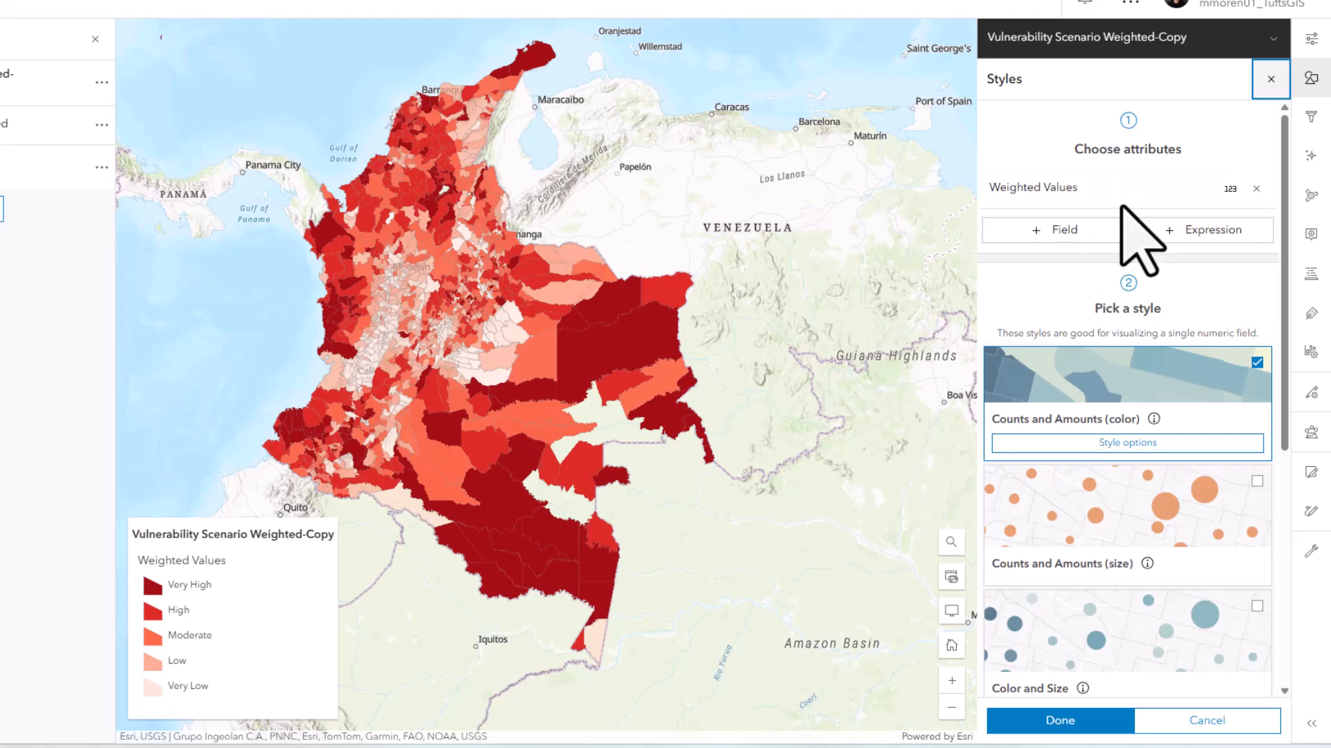
click(1255, 188)
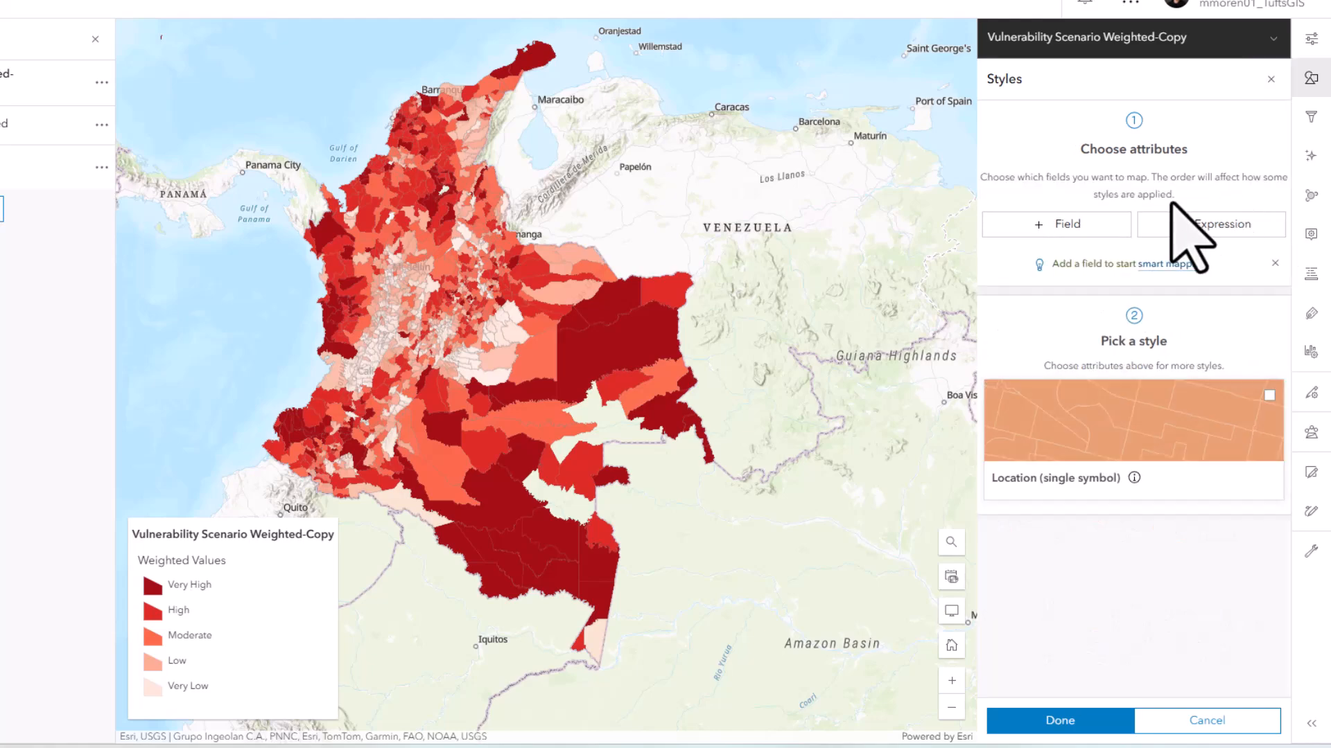
click(1047, 224)
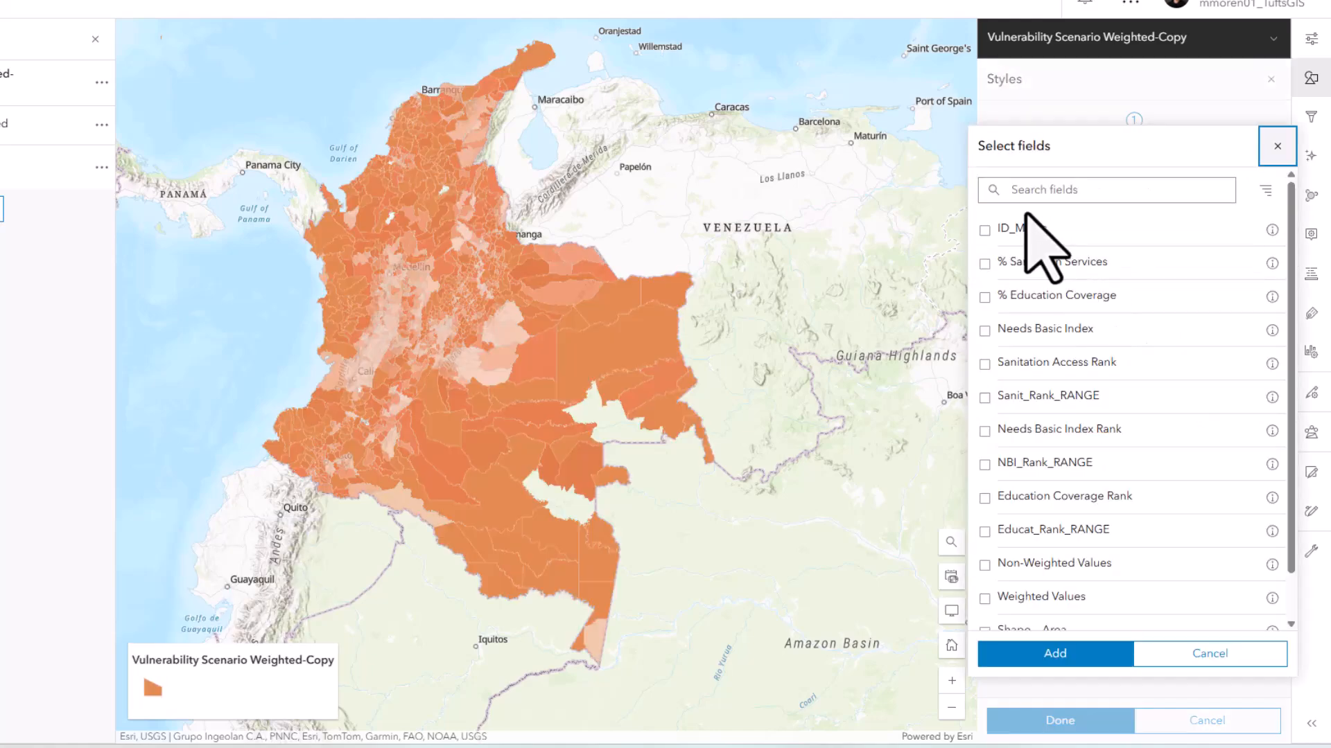
scroll(1040, 291, down, 1)
scroll(1048, 304, up, 1)
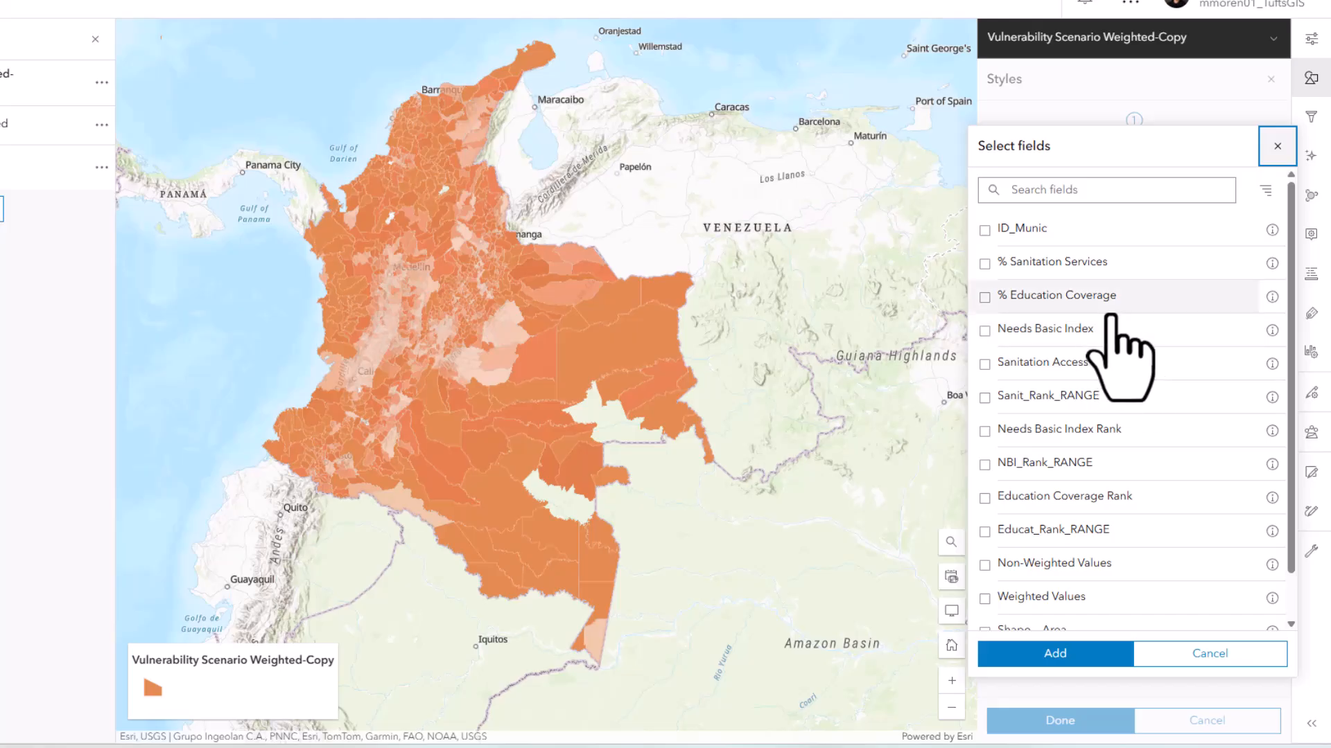
click(1030, 264)
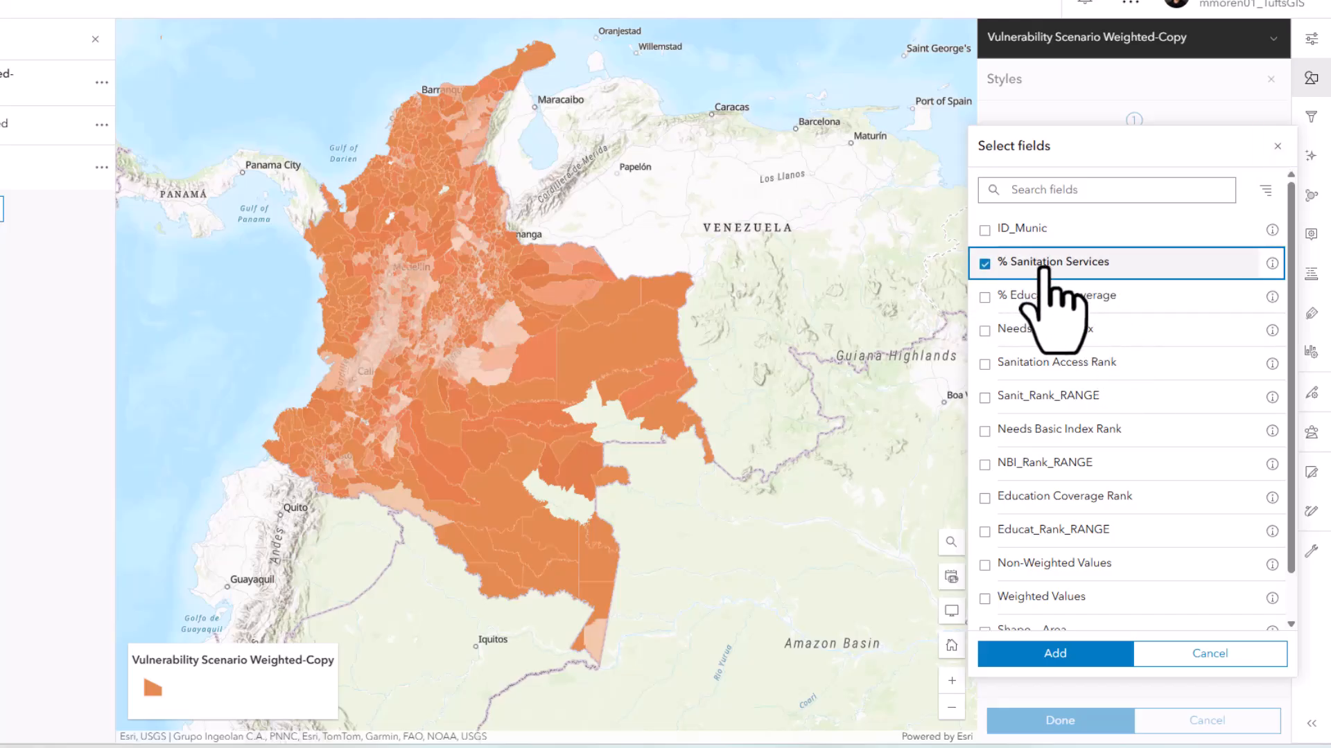
click(1081, 655)
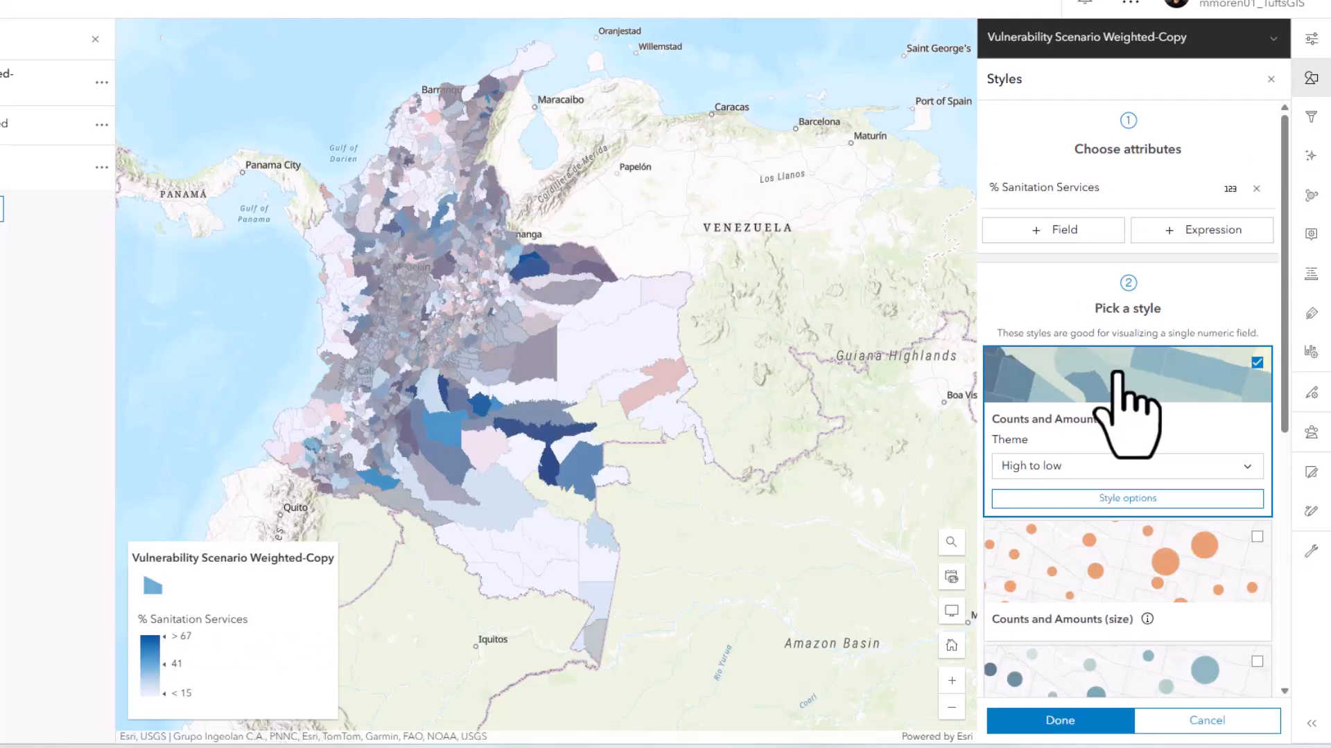
Turn off transparency based on attribute values in the Counts and Amounts (color) style options
click(1124, 378)
scroll(1147, 375, down, 5)
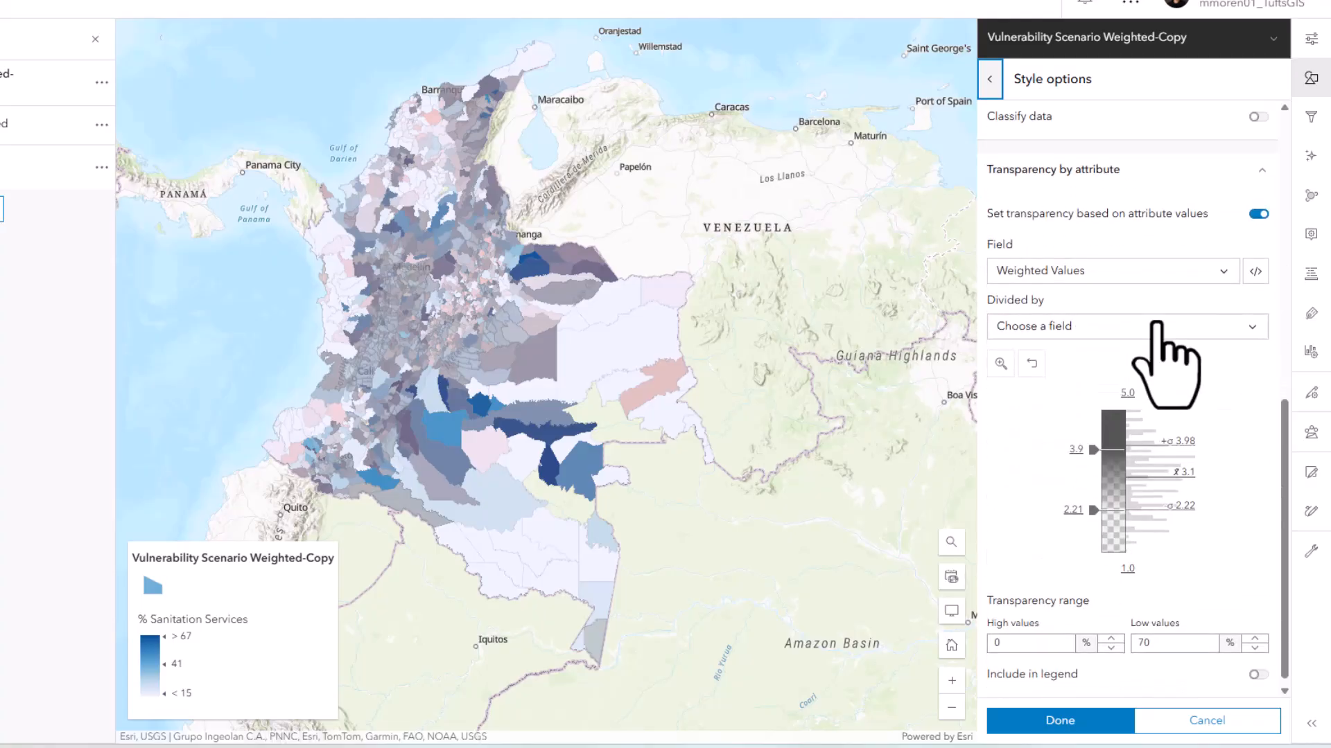
click(1258, 213)
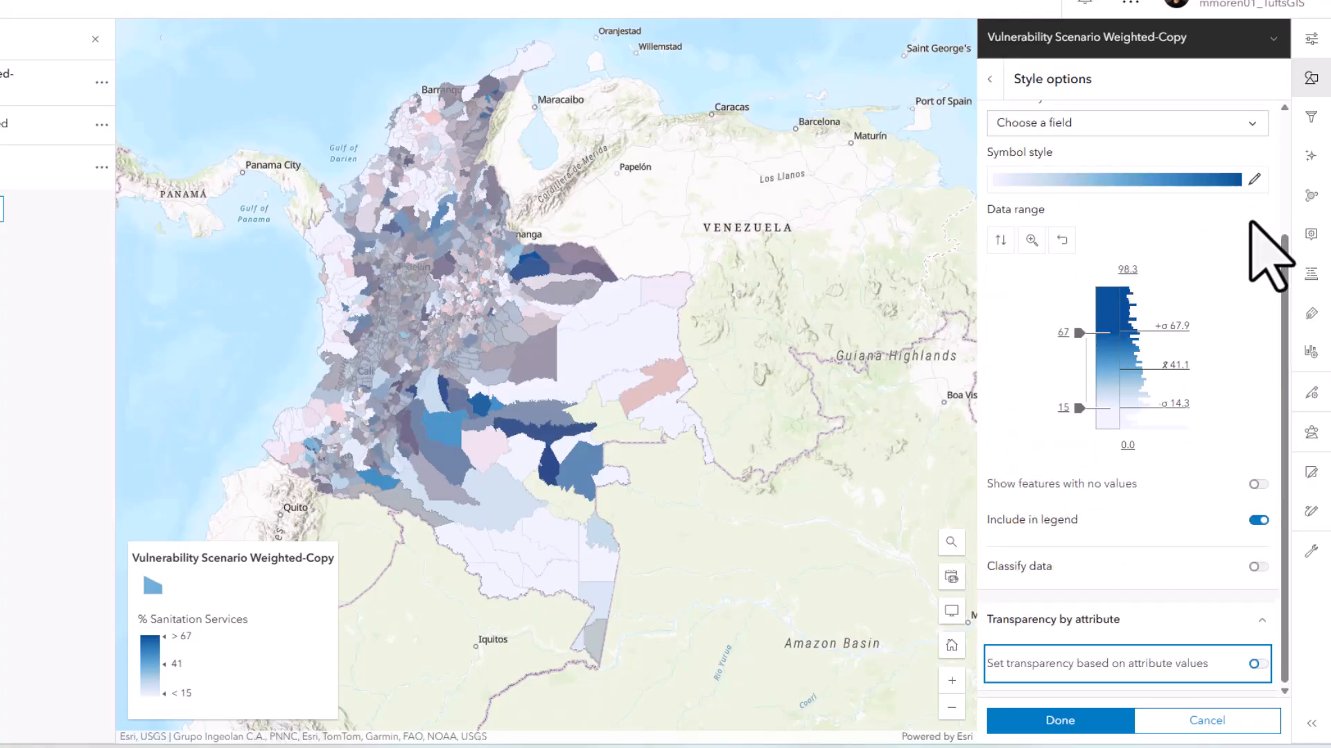
scroll(1189, 450, up, 3)
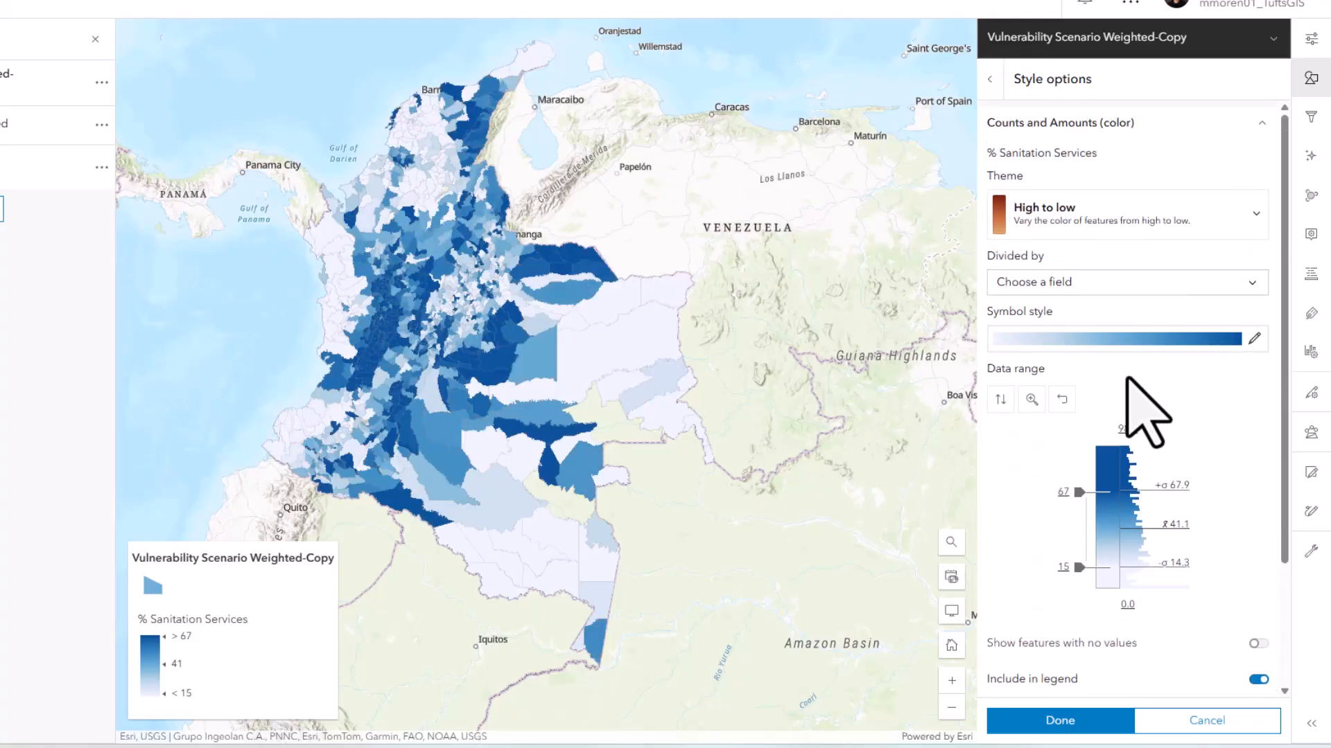
Classify the % Sanitation Services data by natural breaks into 5 classes, review the class ranges, and finish the styling
scroll(1133, 423, down, 3)
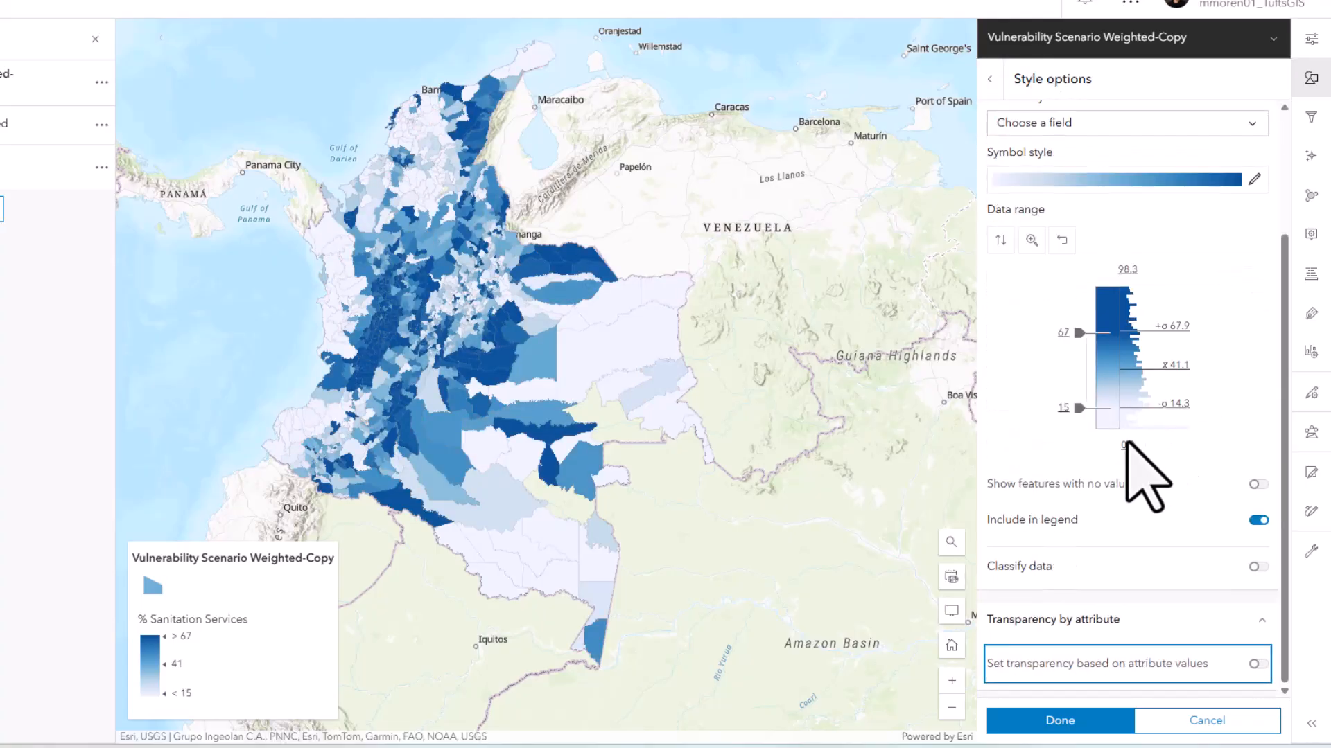
click(1259, 567)
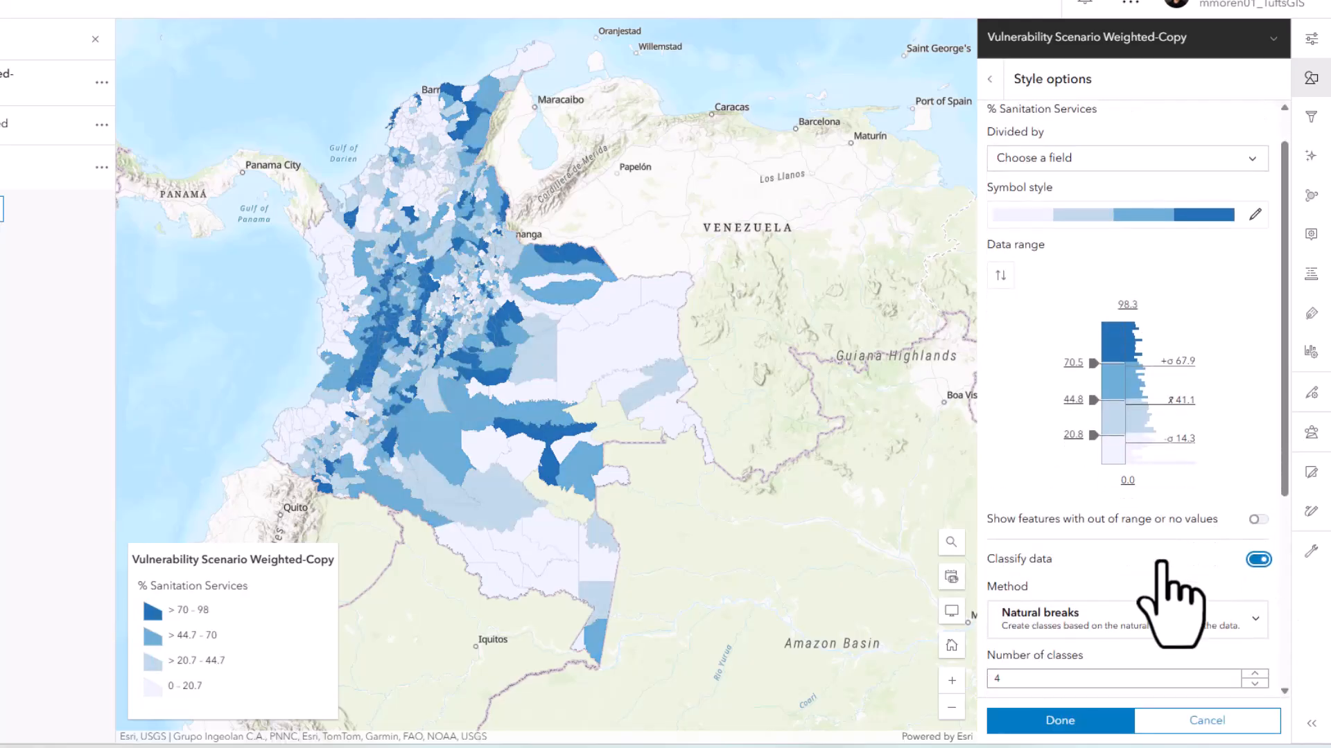
scroll(1128, 386, down, 4)
click(1255, 362)
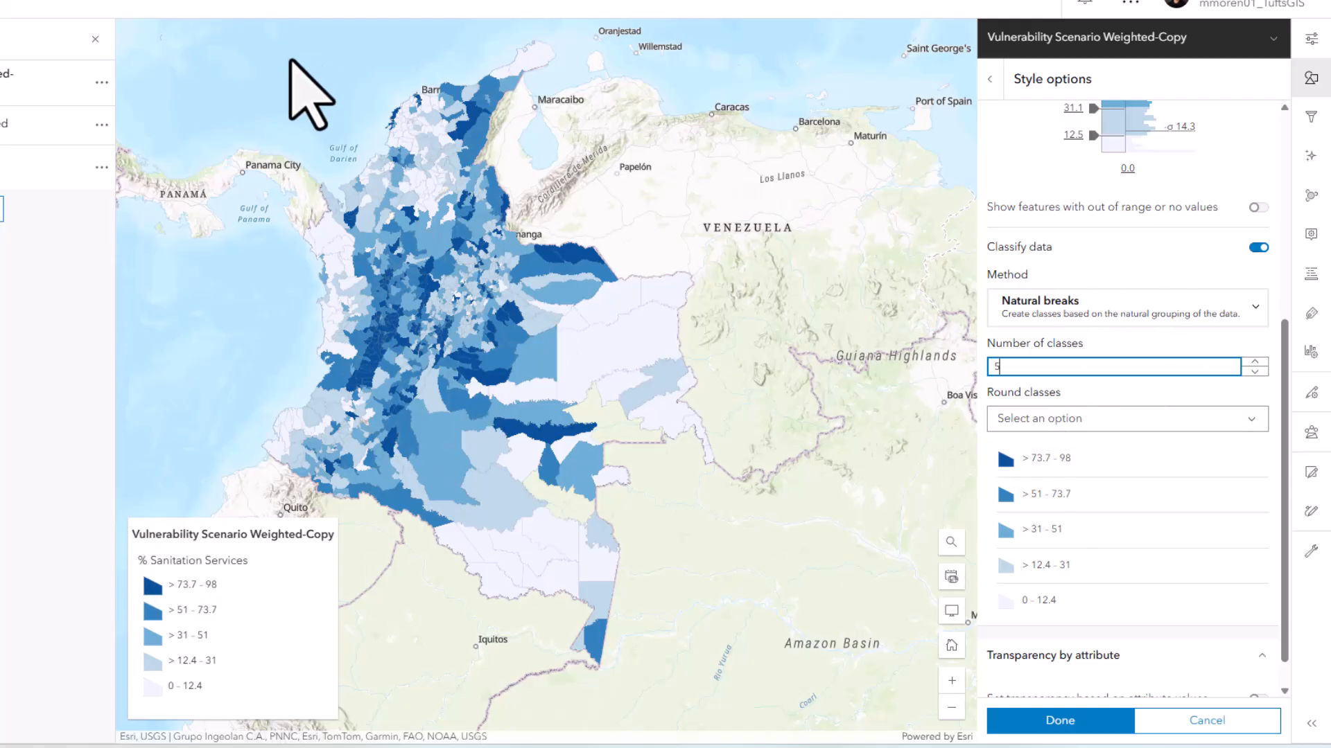
scroll(1158, 460, down, 1)
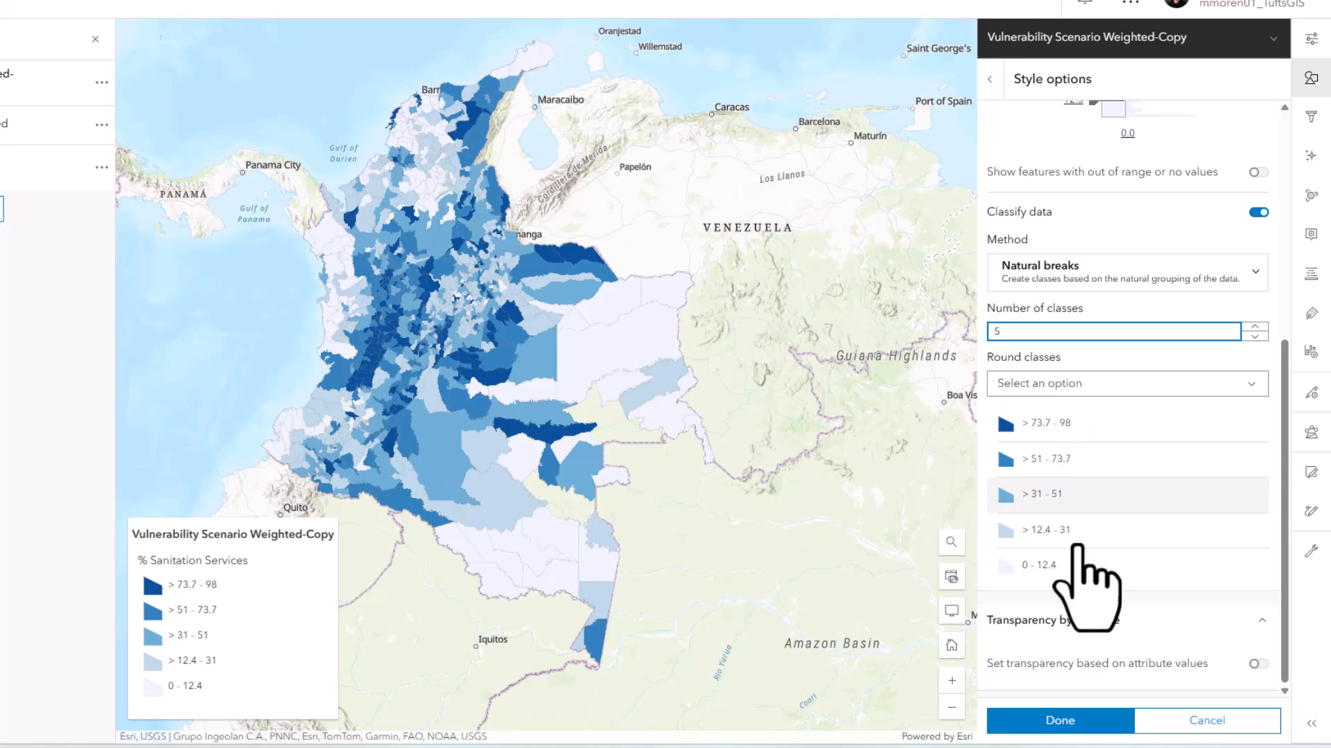
scroll(1140, 443, up, 6)
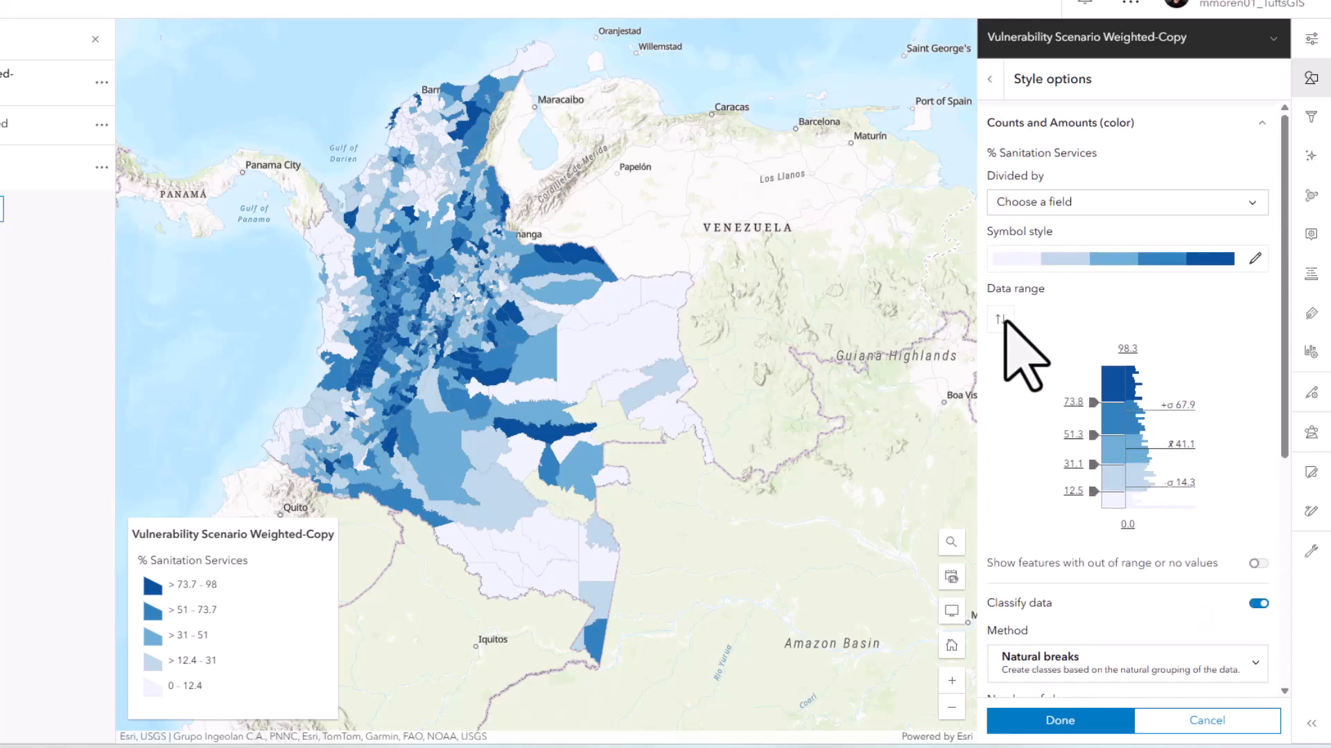
click(1060, 720)
click(1081, 720)
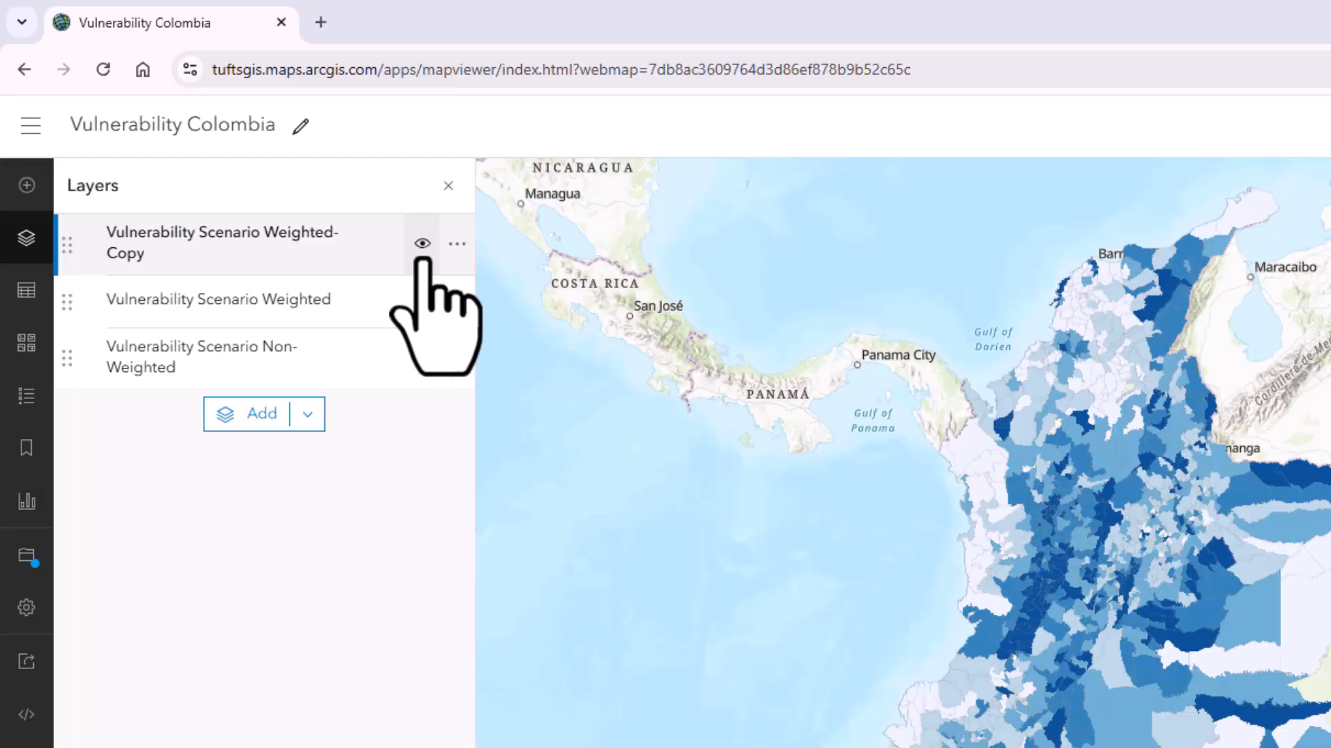
Rename the copied layer Sanitation per Municipality
click(290, 155)
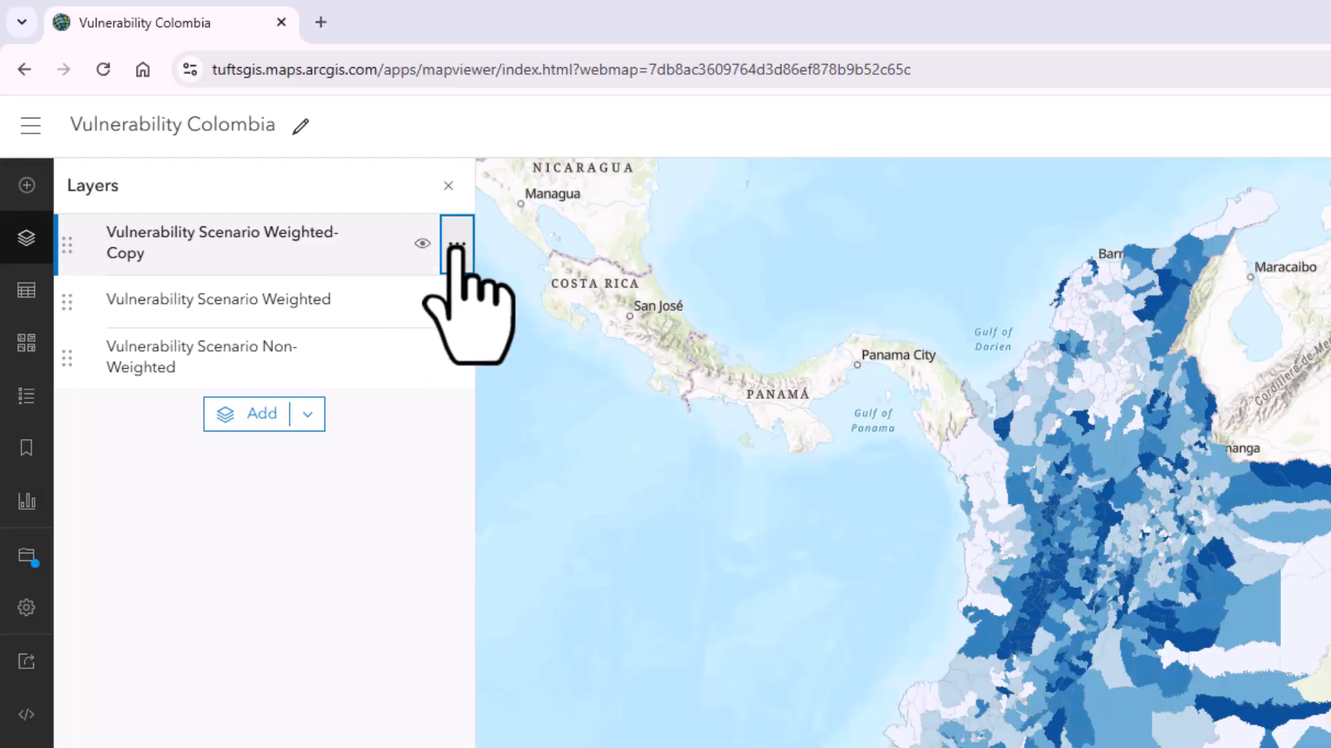
click(418, 401)
text(Sanitation per Municipality)
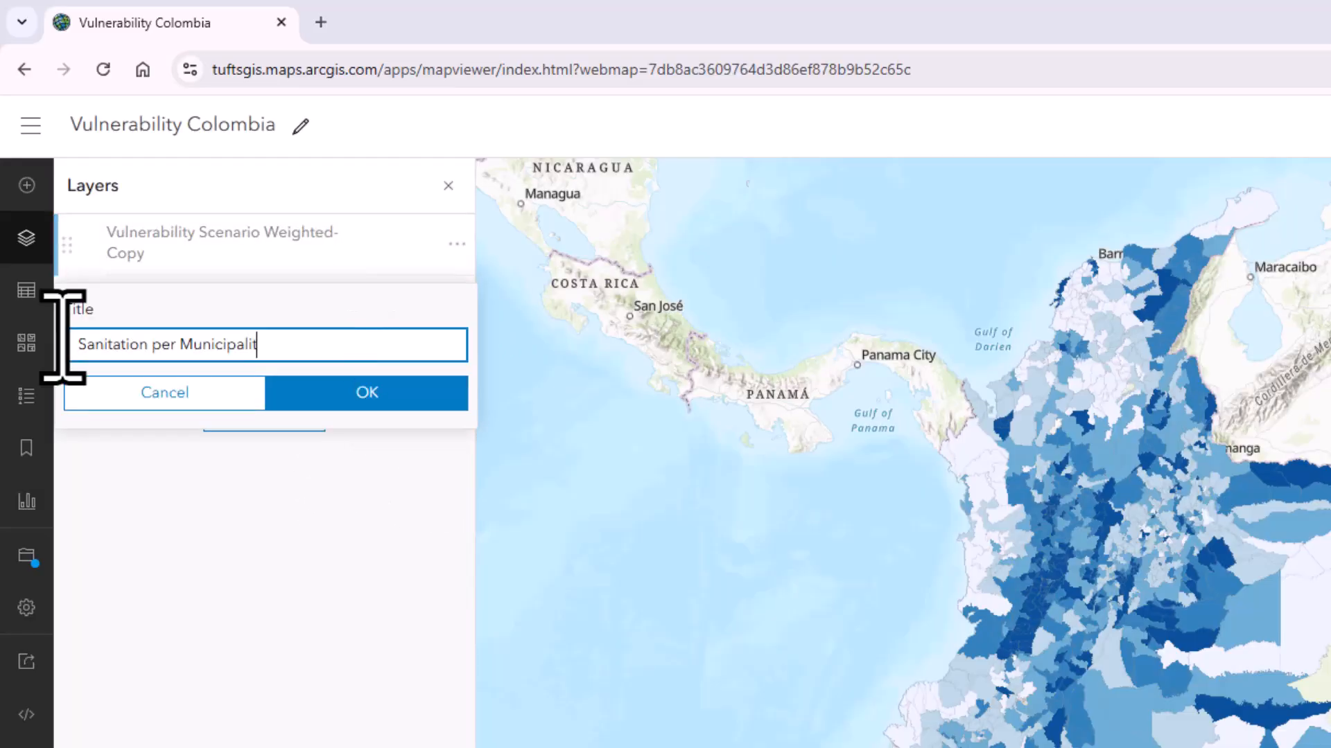
click(419, 399)
View the properties of the Sanitation per Municipality layer and inspect the pop-up of a northeastern municipality
click(347, 241)
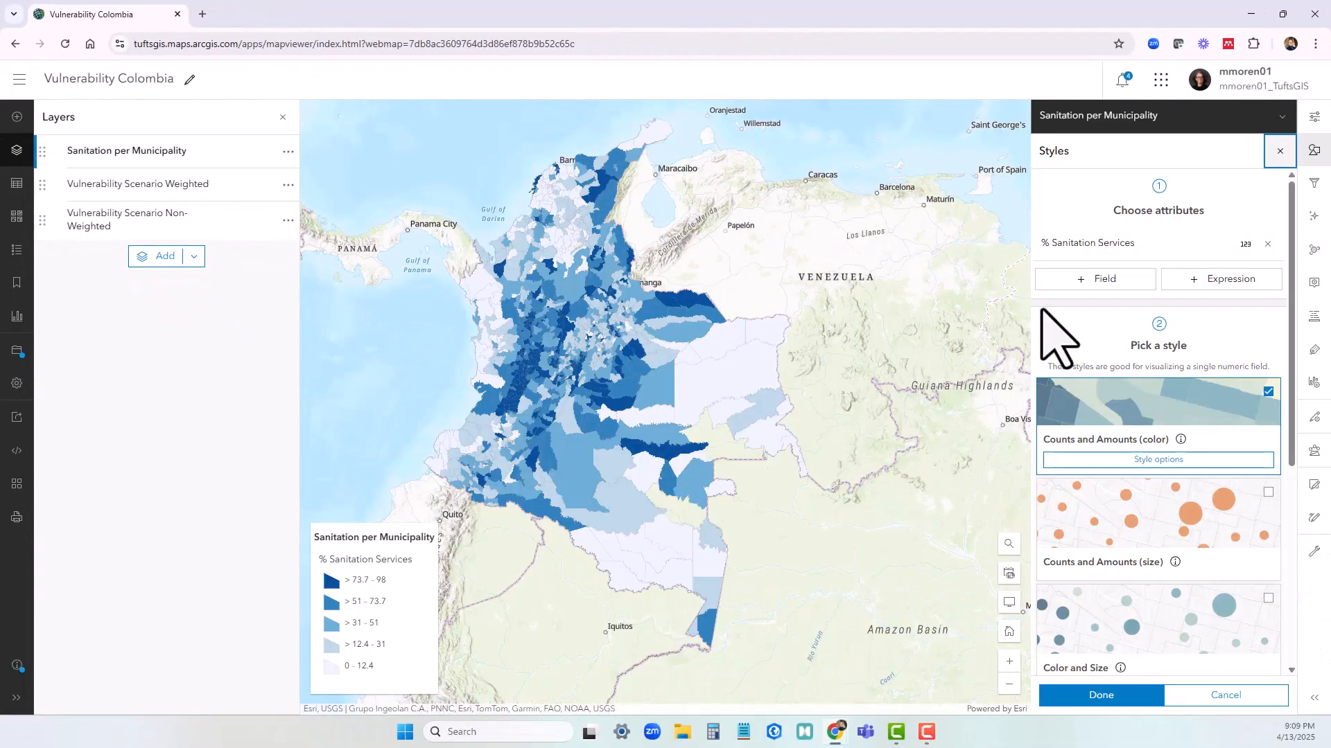
click(1314, 116)
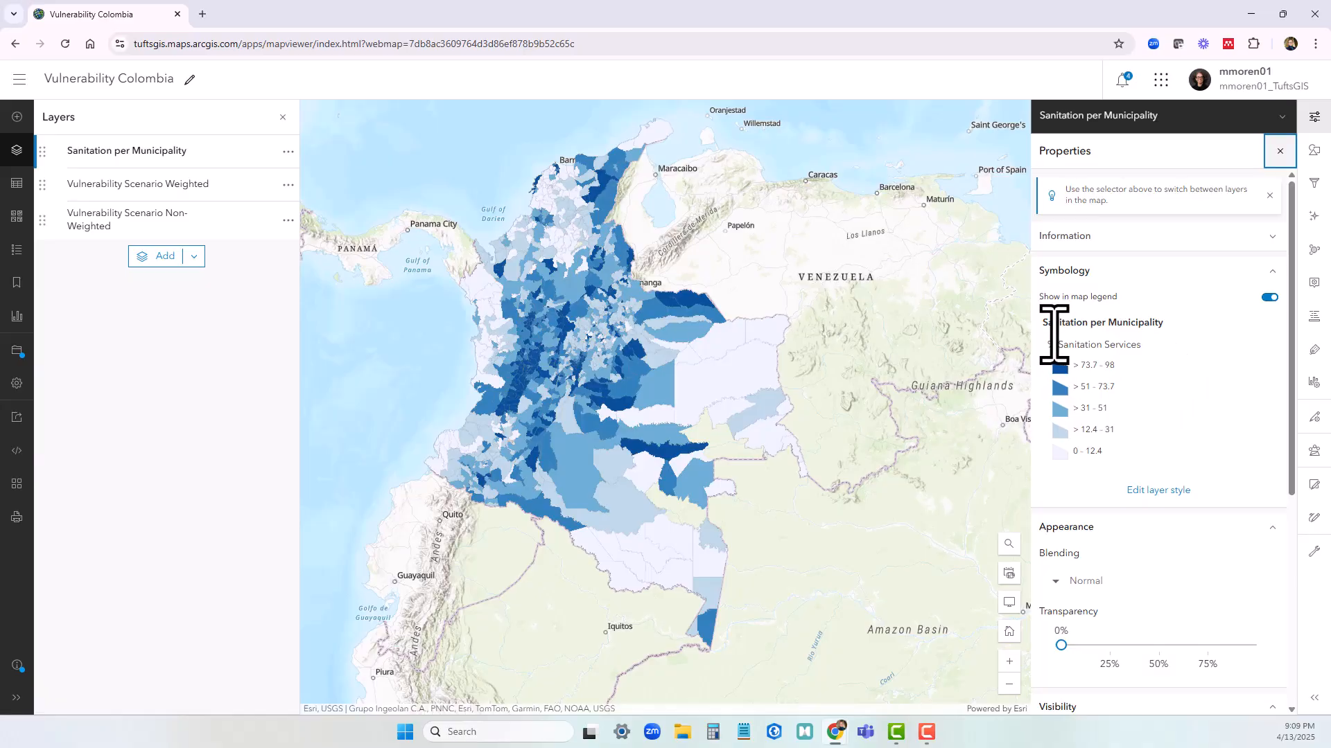
click(666, 333)
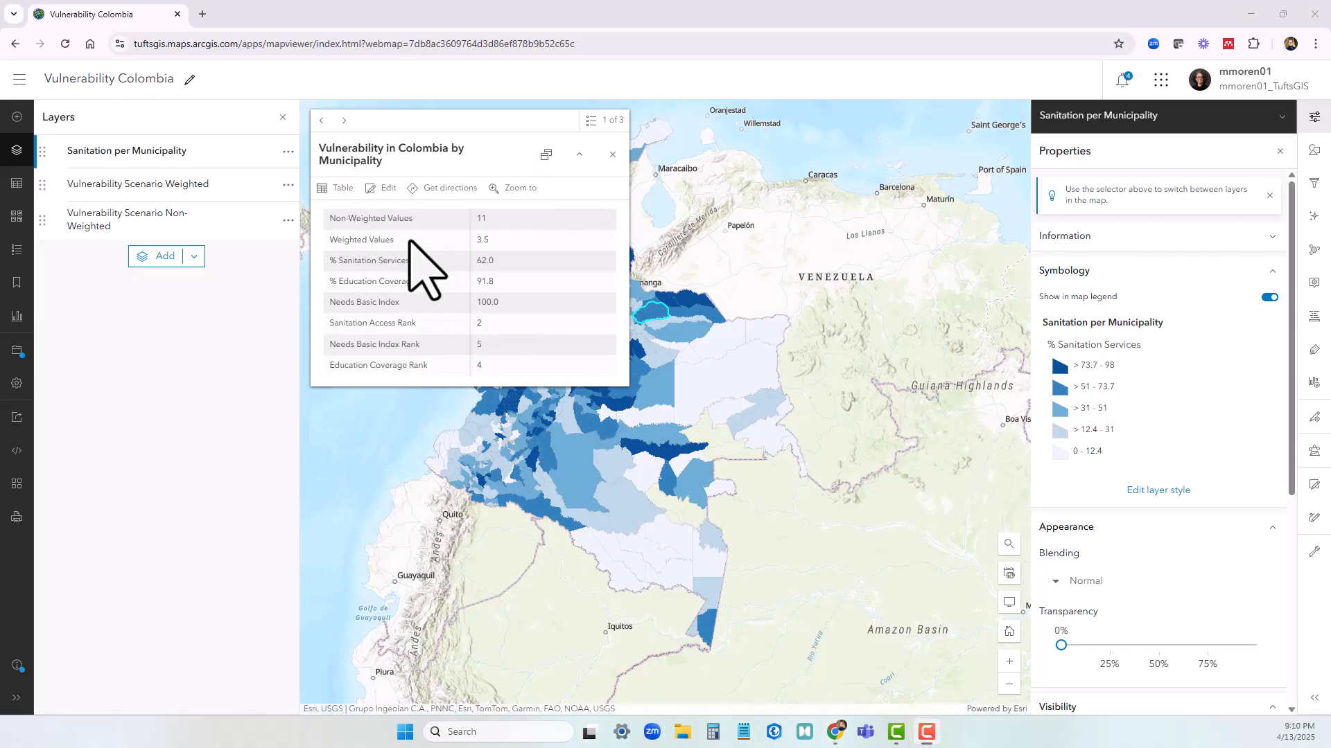
click(612, 154)
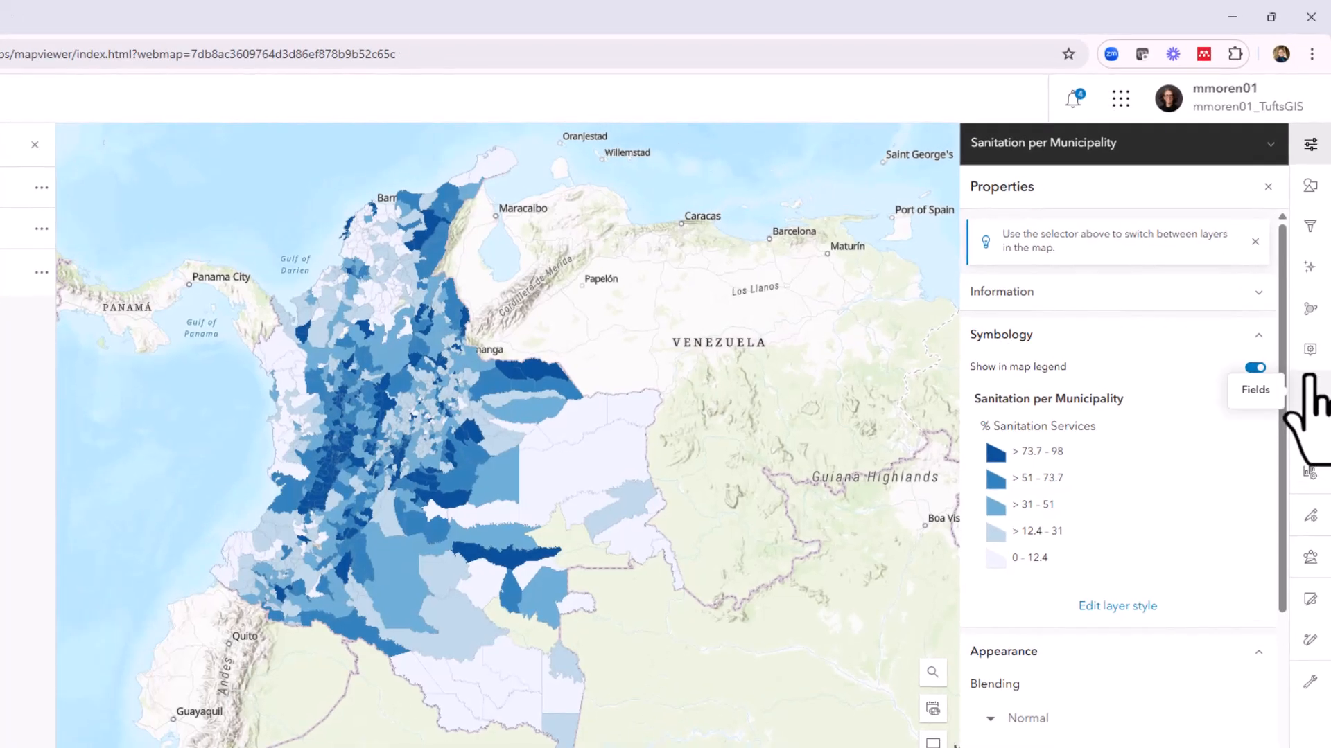
Reduce the Sanitation per Municipality pop-up's fields list to only % Sanitation Services and Sanitation Access Rank
click(1311, 352)
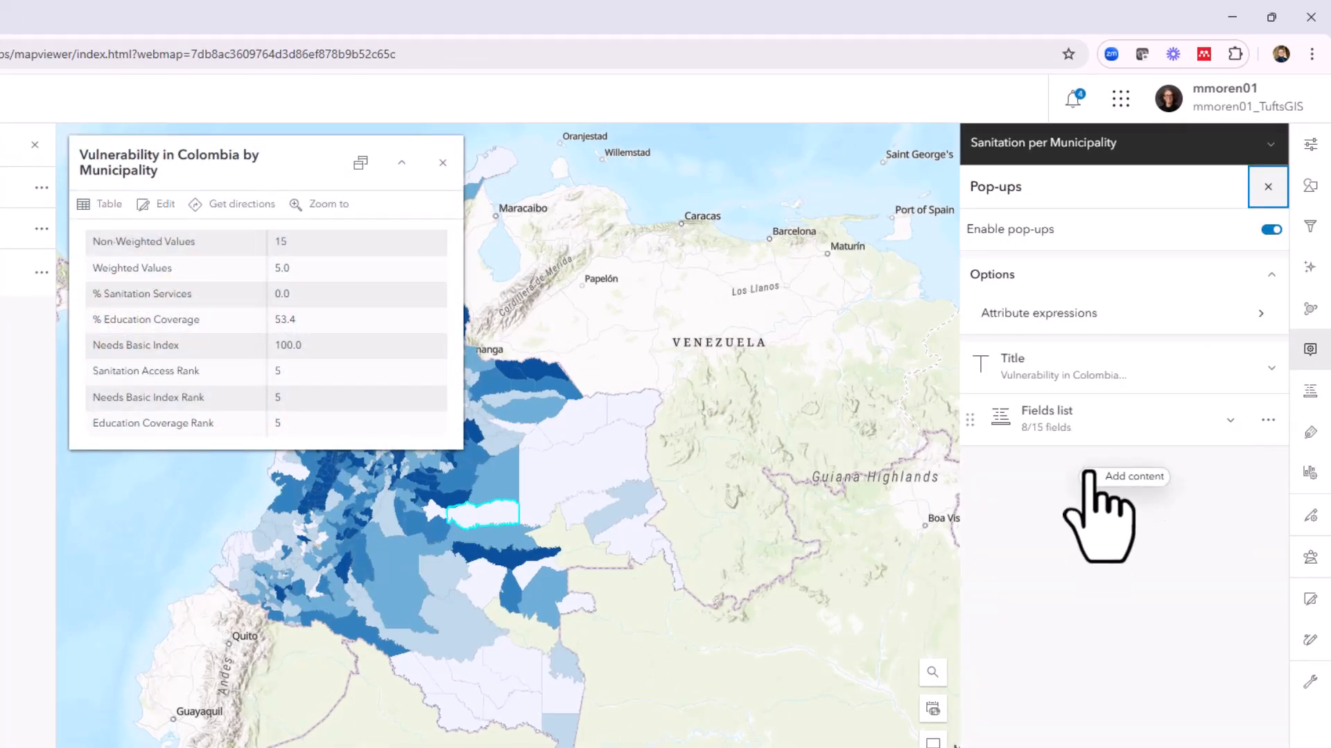
click(1084, 421)
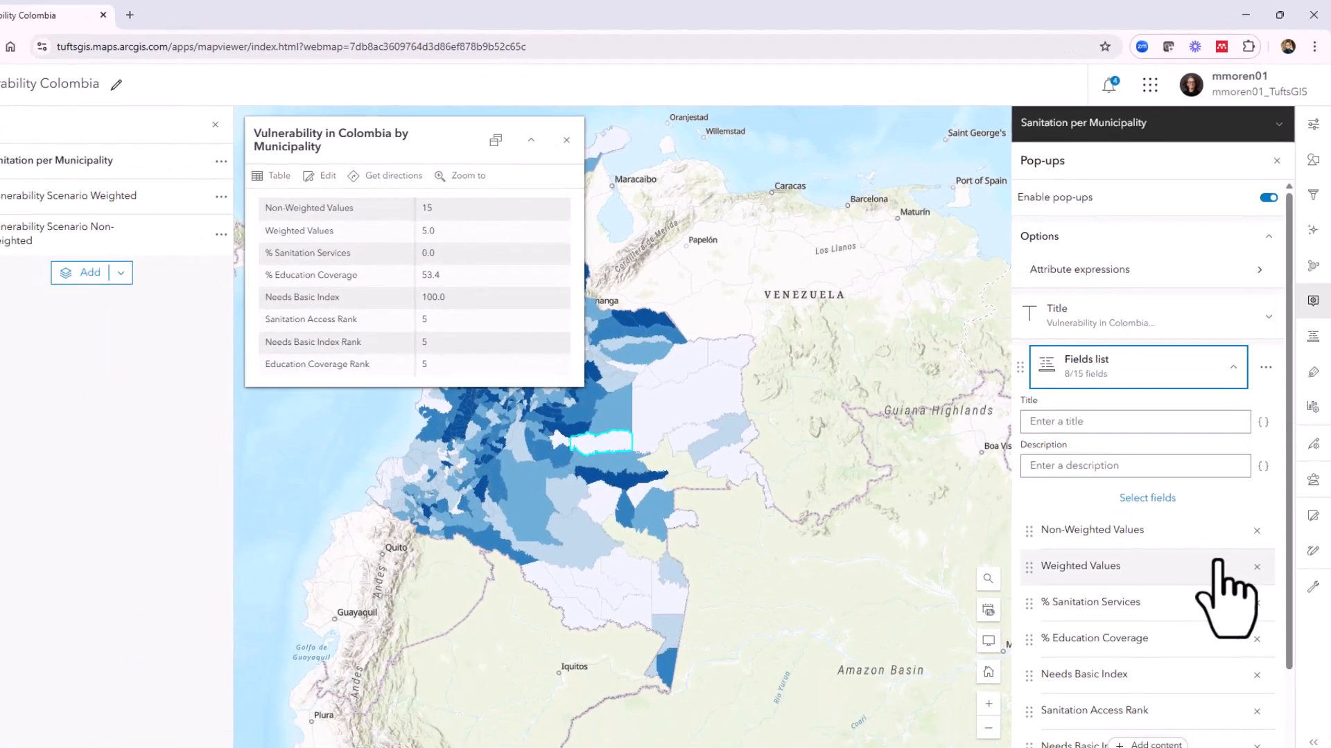
scroll(1203, 693, down, 3)
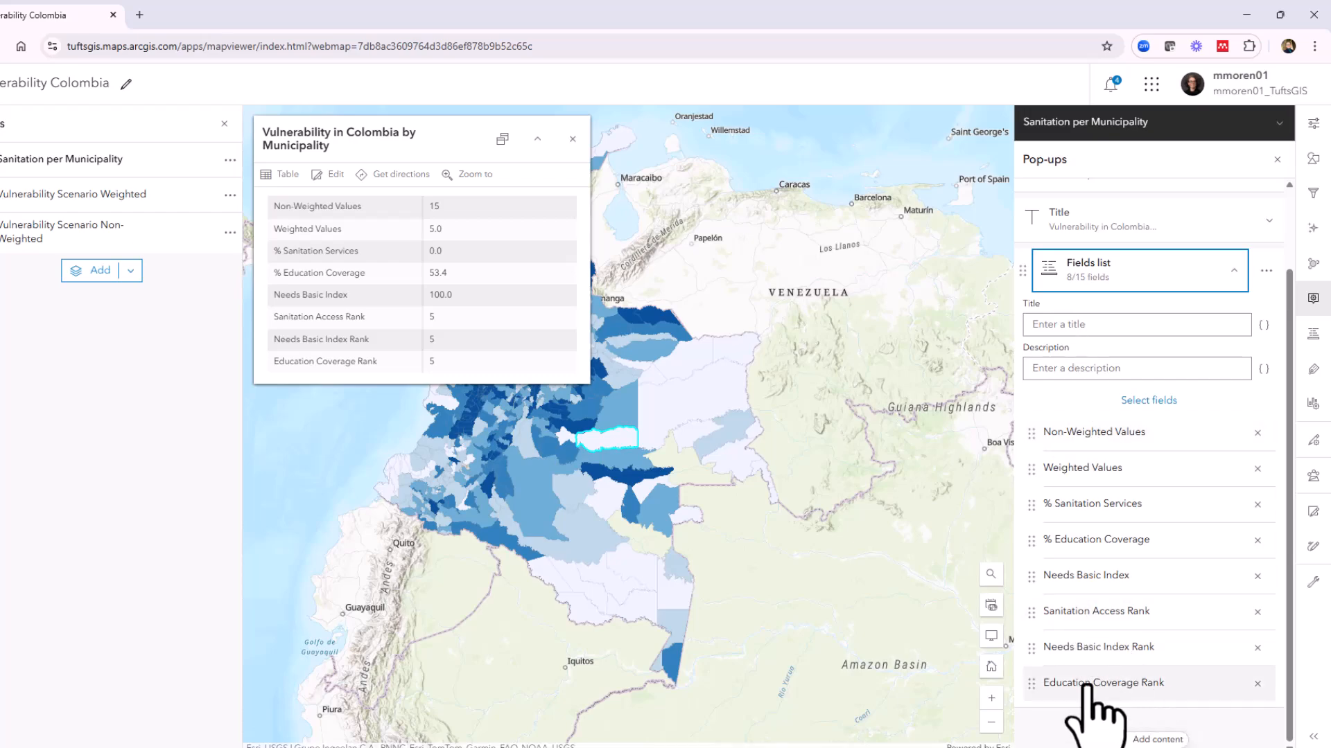
click(1257, 647)
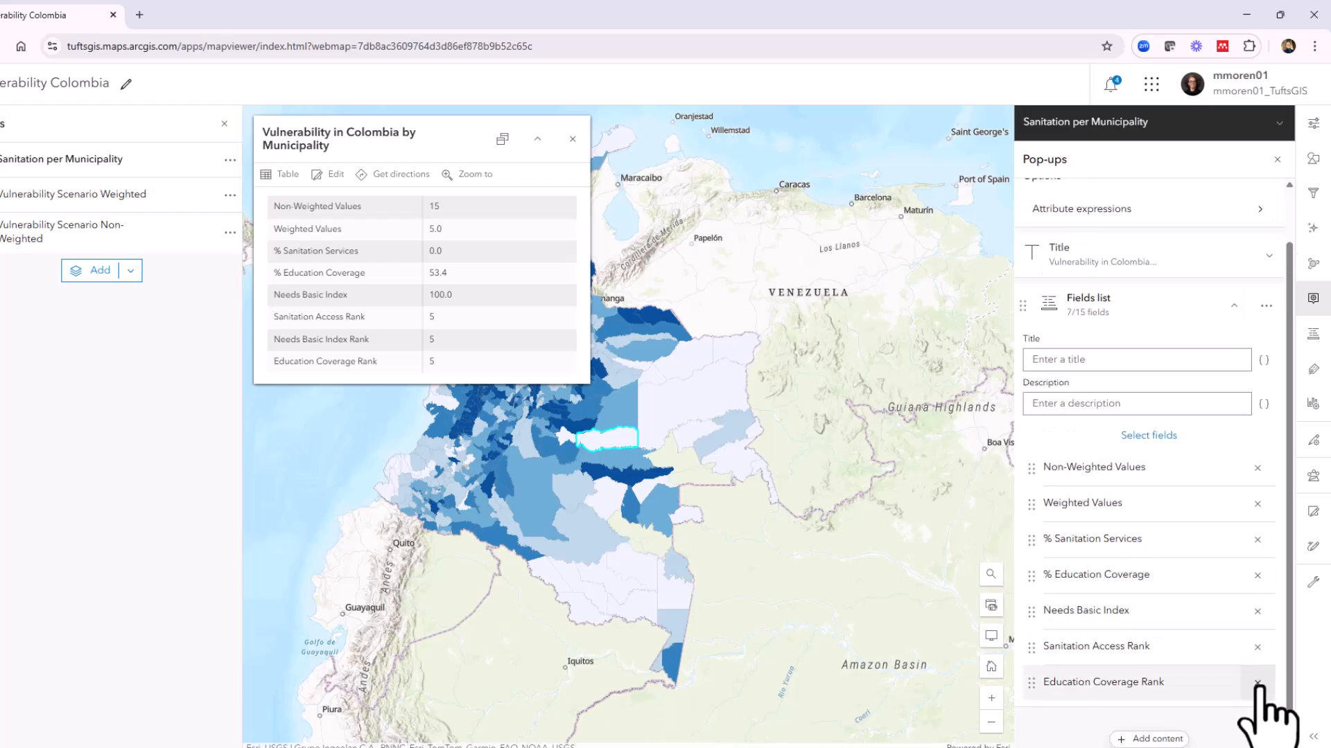
click(1267, 680)
click(1267, 646)
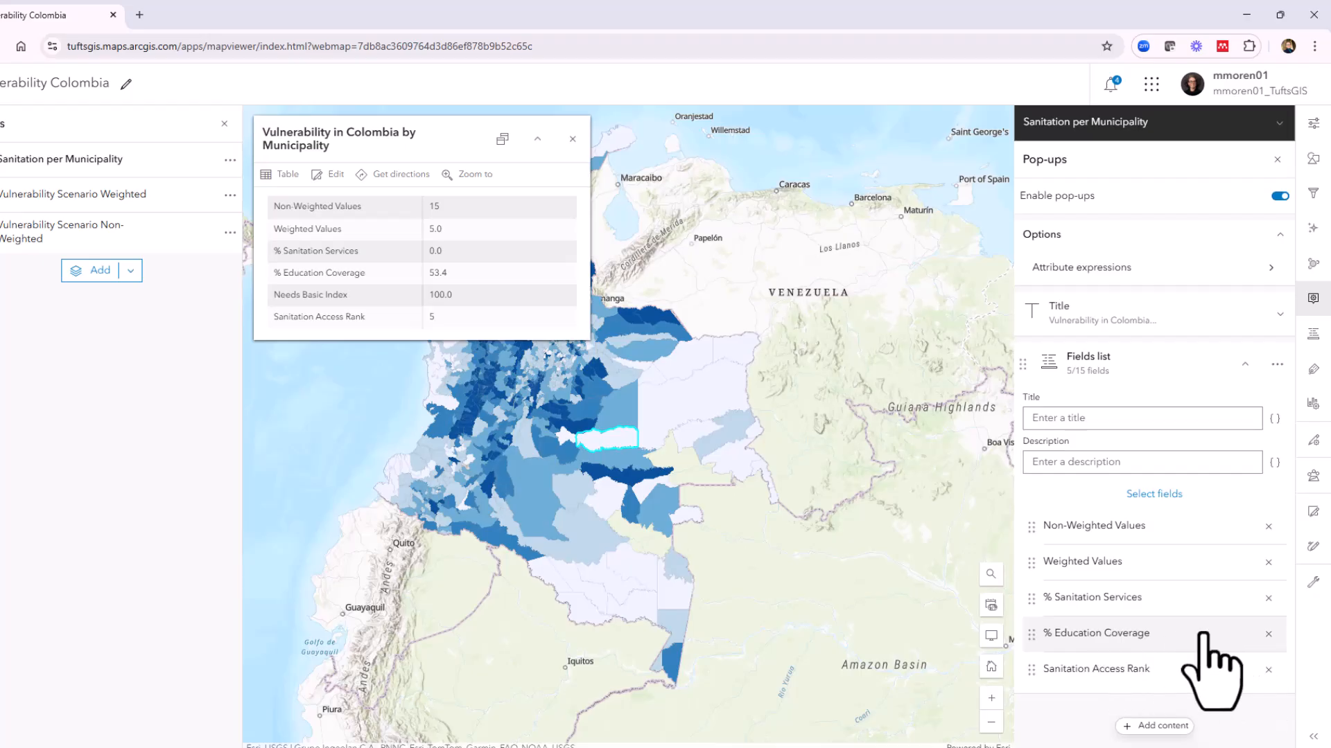
click(1268, 634)
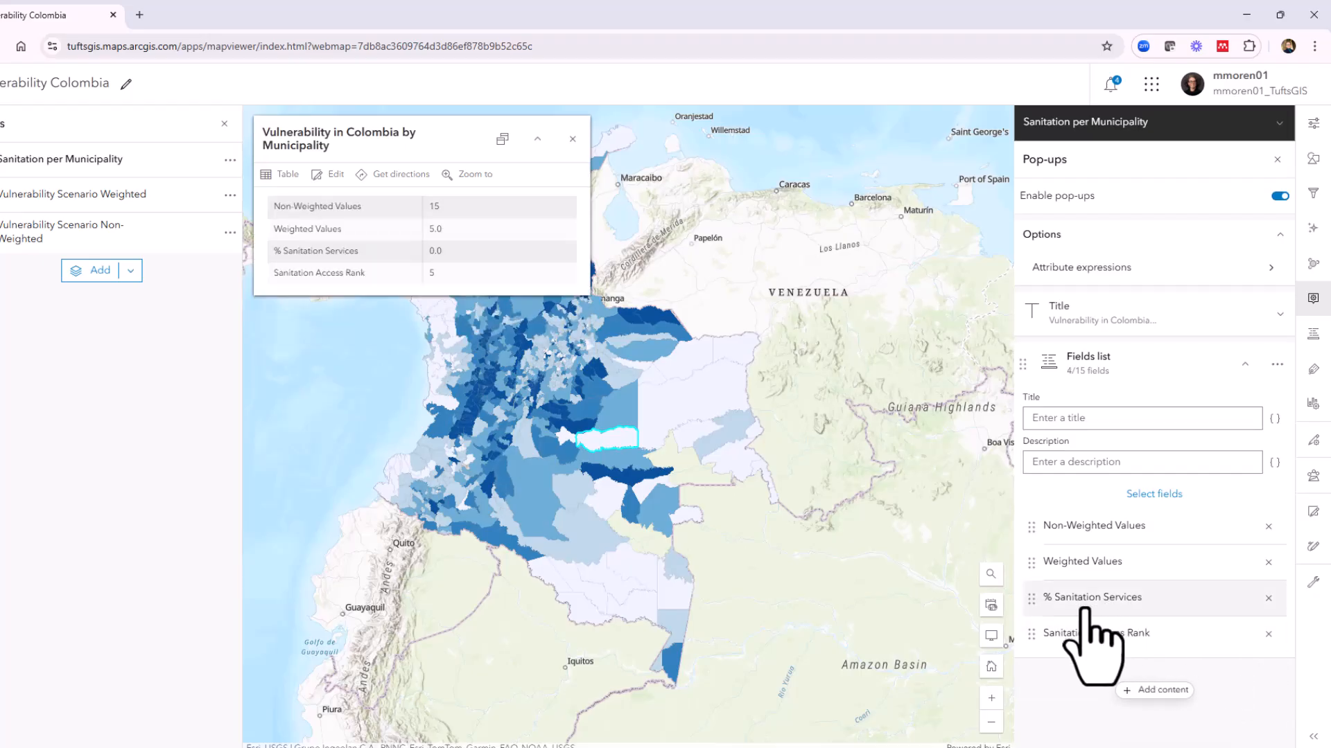
click(1268, 562)
click(1268, 527)
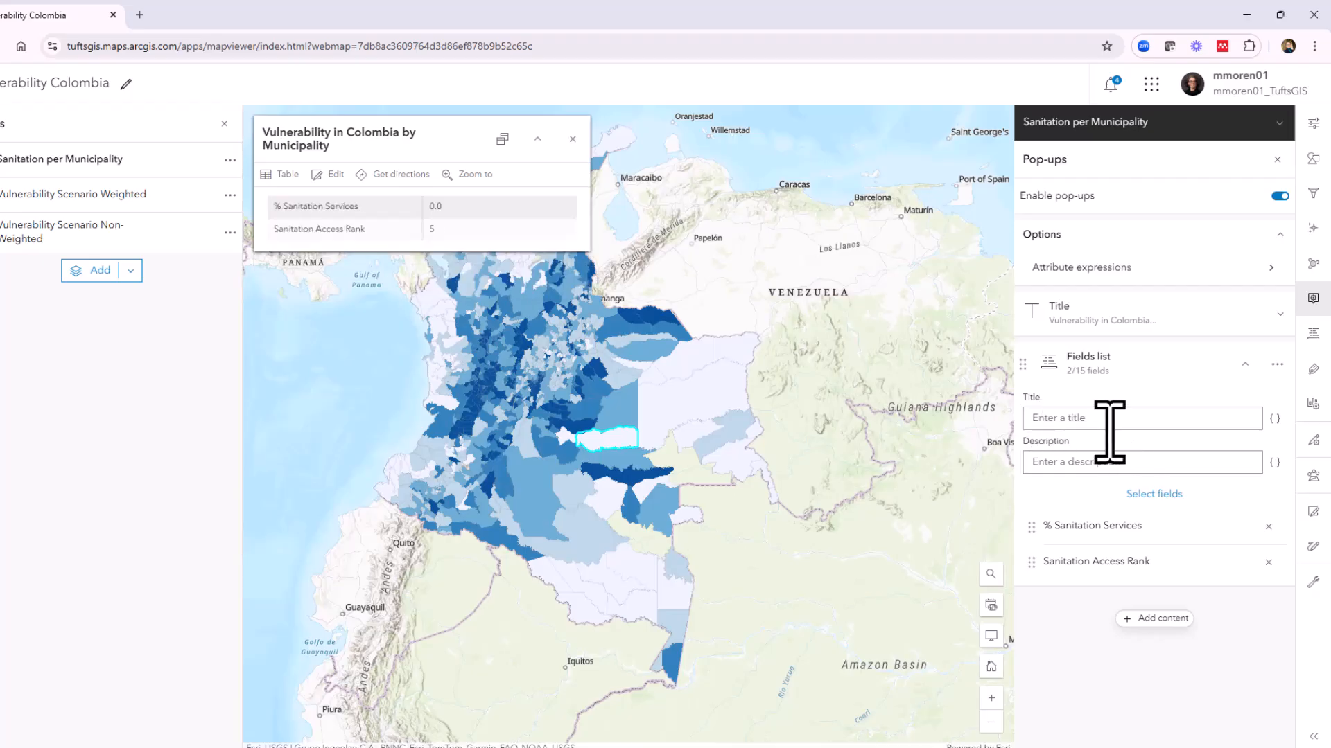
Set the pop-up title to Sanitation Services per Municipality
click(1118, 316)
click(1181, 353)
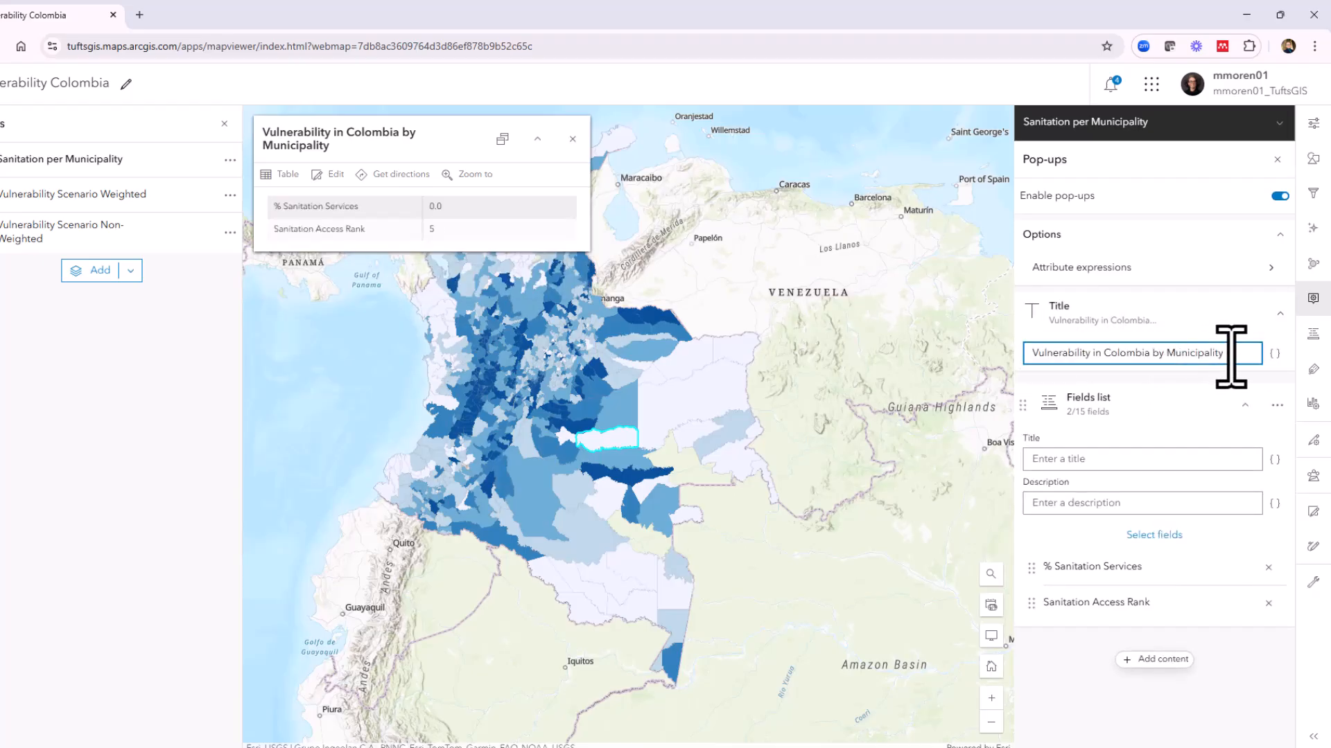
drag(1230, 357, 933, 341)
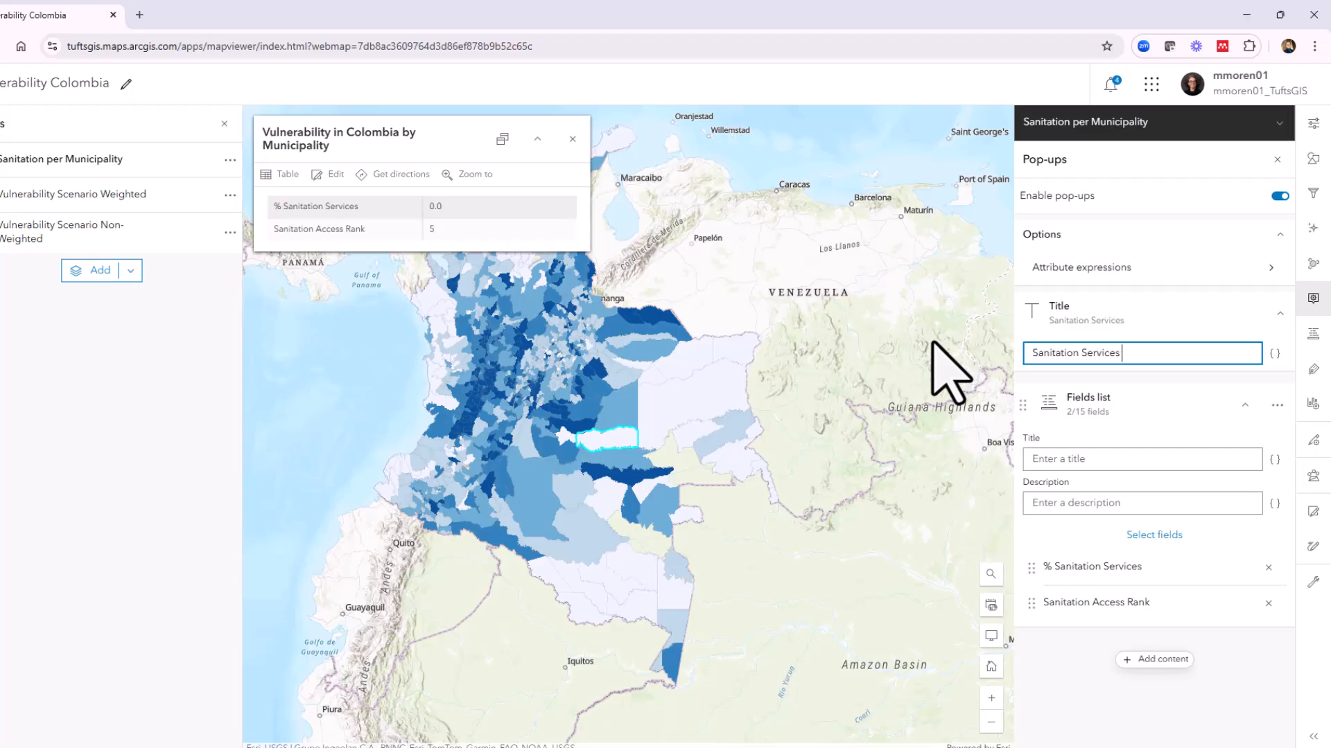
key(Return)
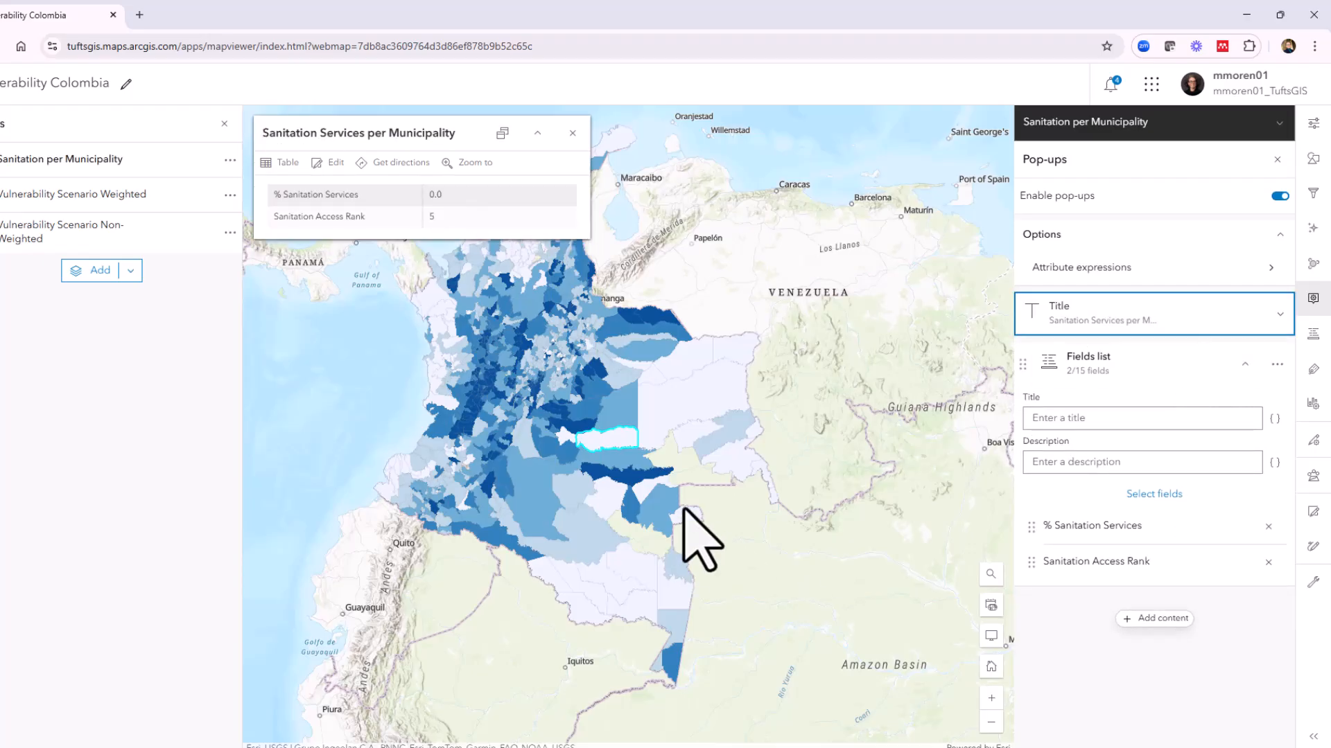
Inspect the sanitation pop-ups of several municipalities across eastern, southern and central Colombia, then close the pop-up
click(659, 398)
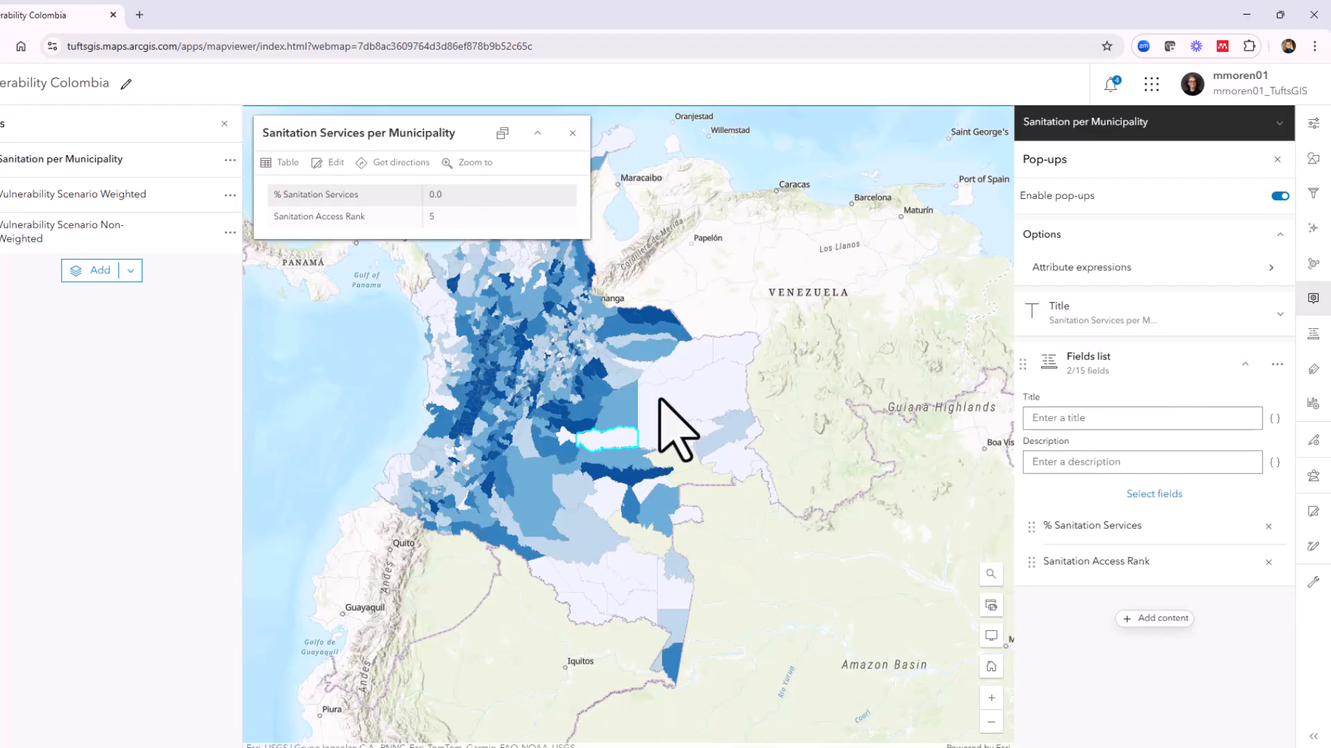
click(520, 482)
click(525, 456)
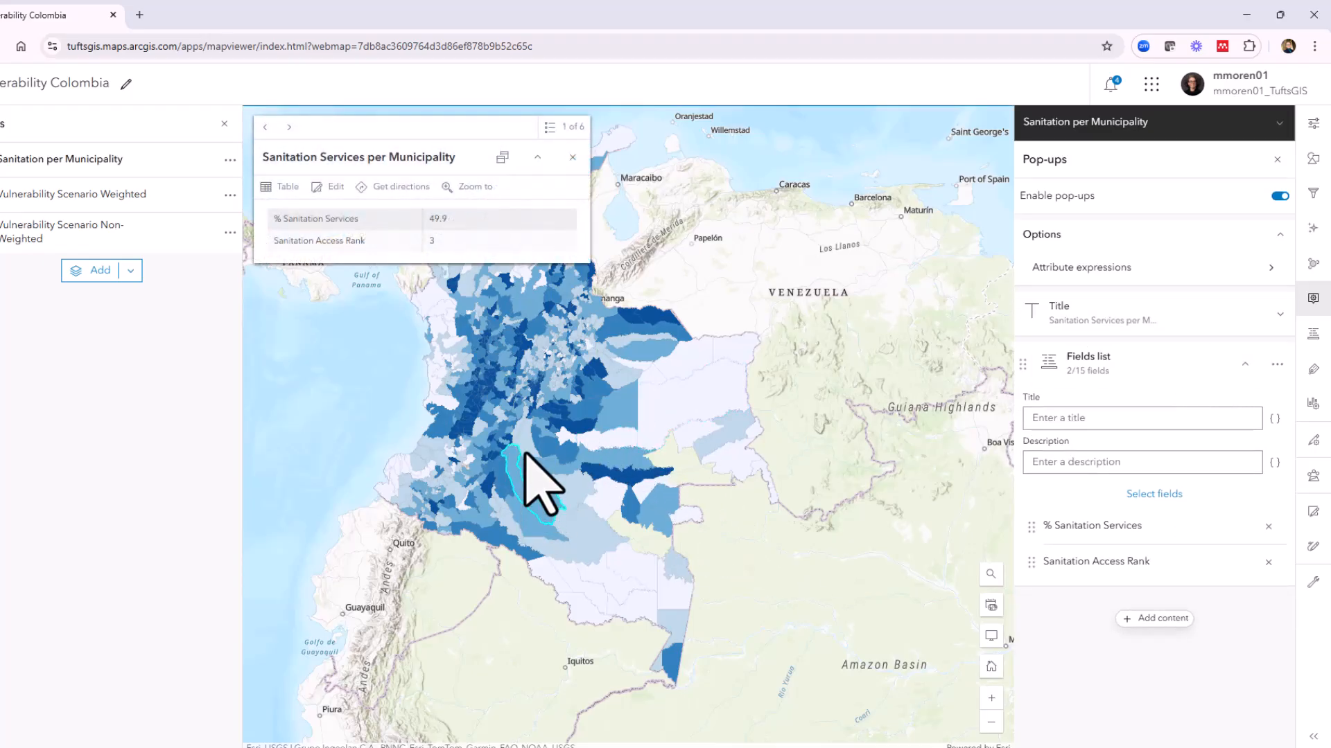
click(532, 331)
click(494, 394)
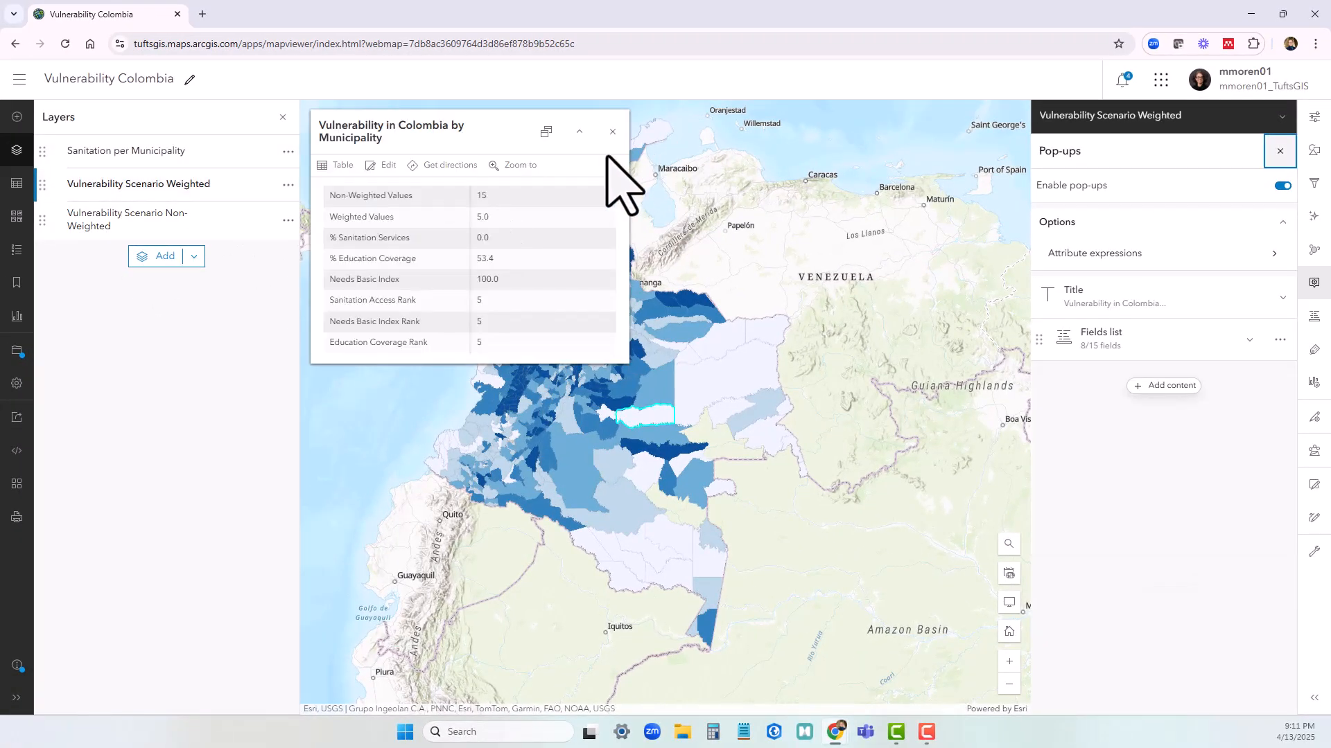
click(612, 131)
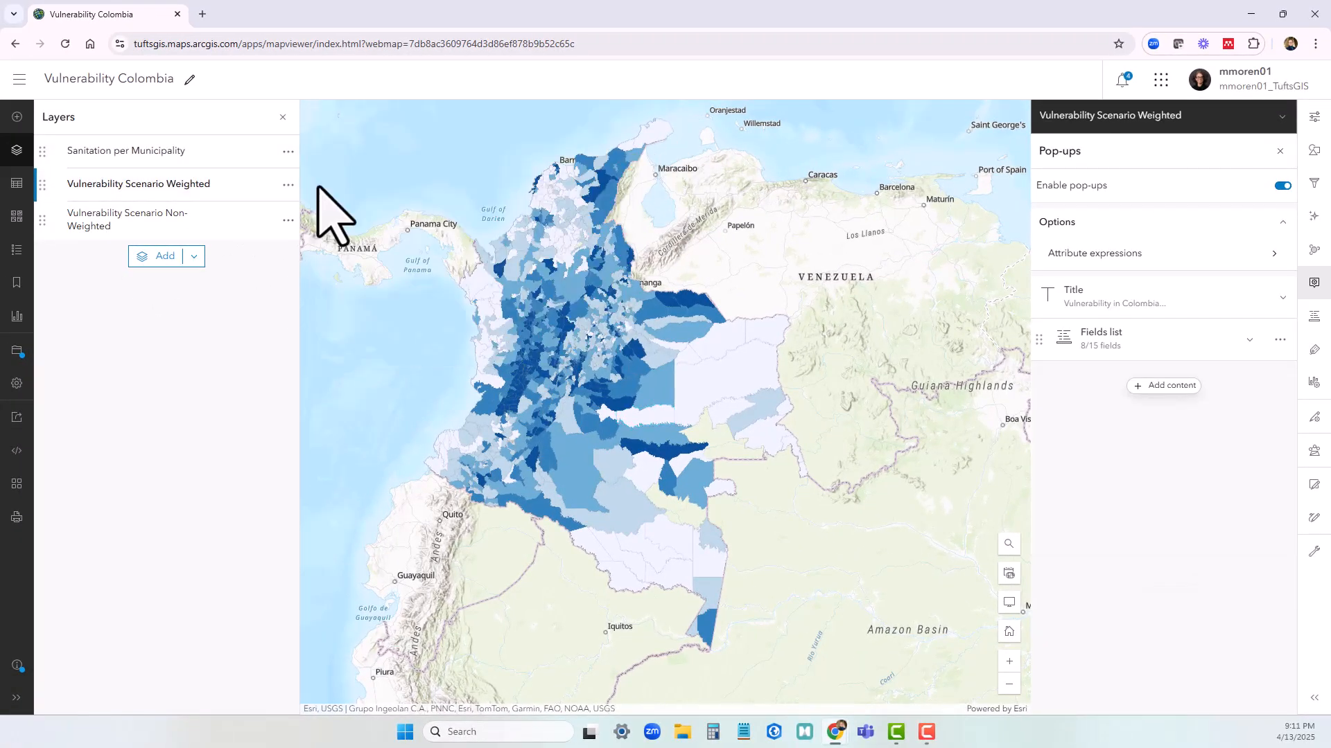
Duplicate the Vulnerability Scenario Weighted layer, and duplicate the resulting copy to get two additional layers
click(192, 188)
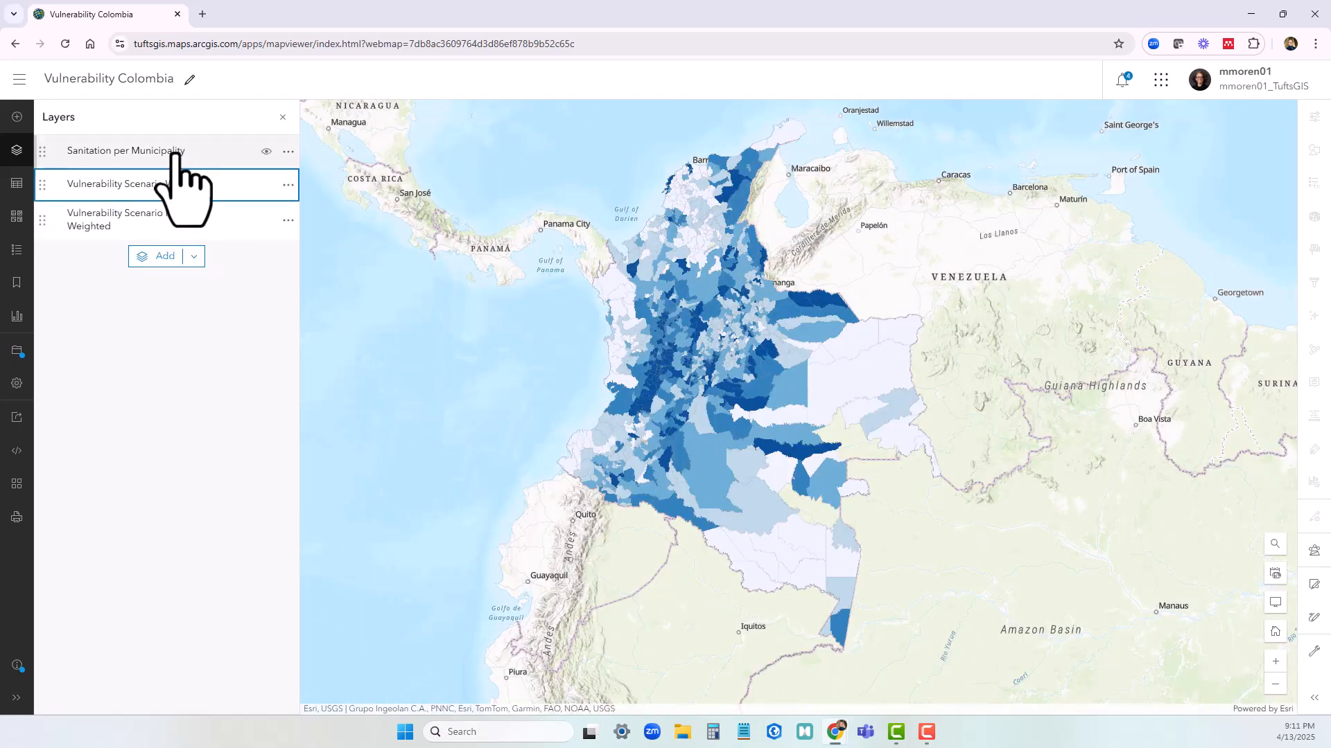
click(287, 185)
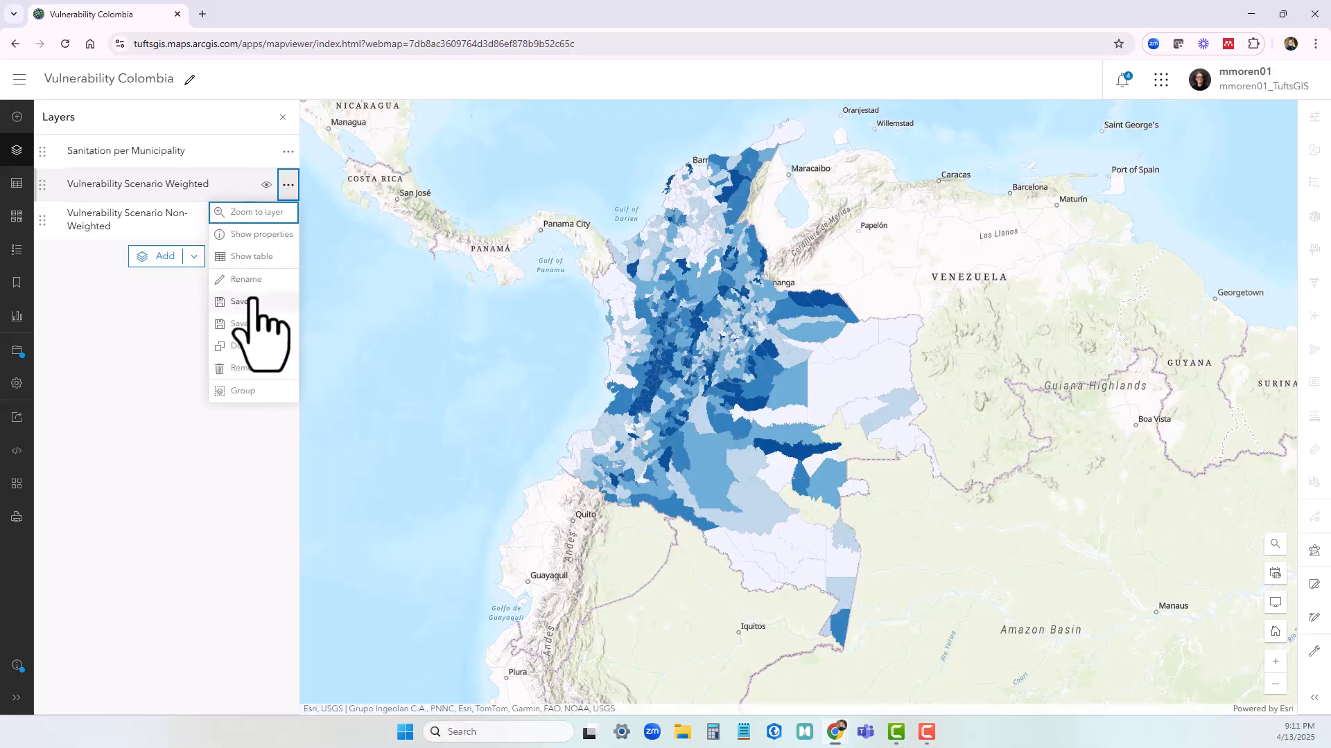
click(244, 345)
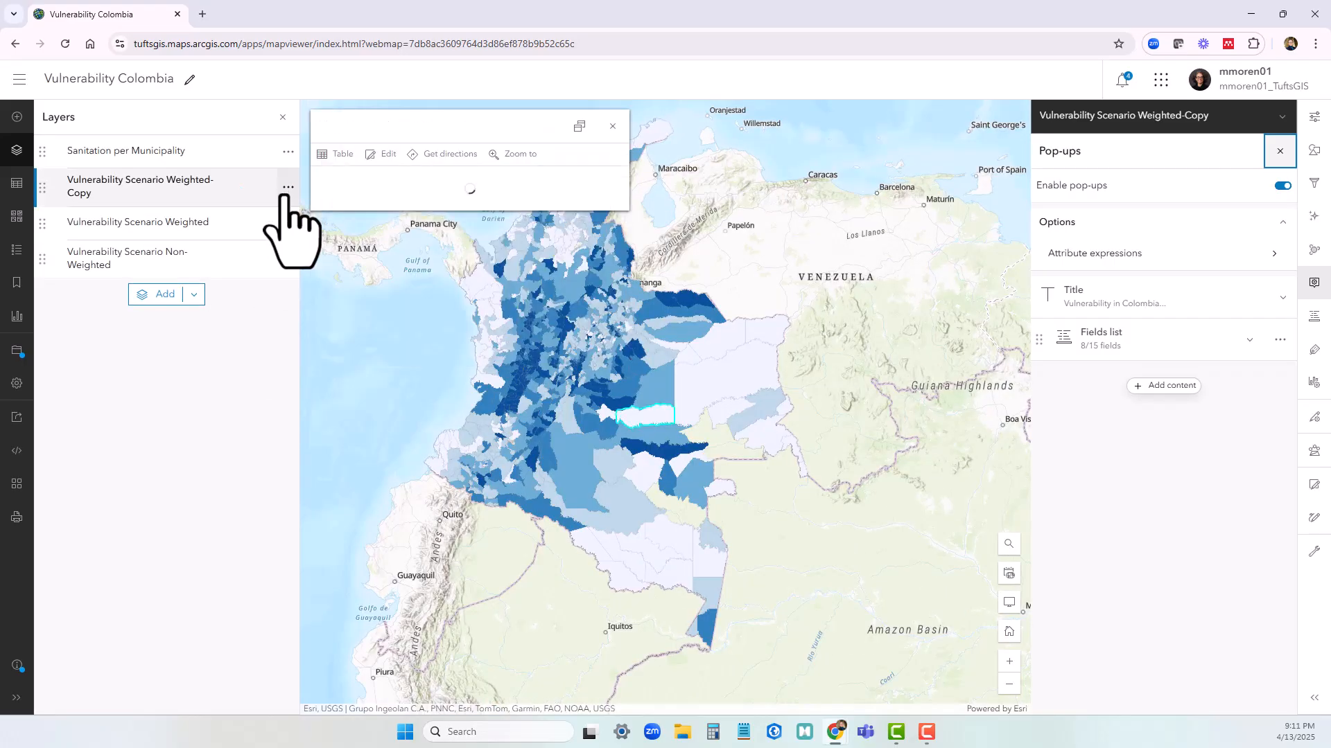
click(287, 193)
click(257, 348)
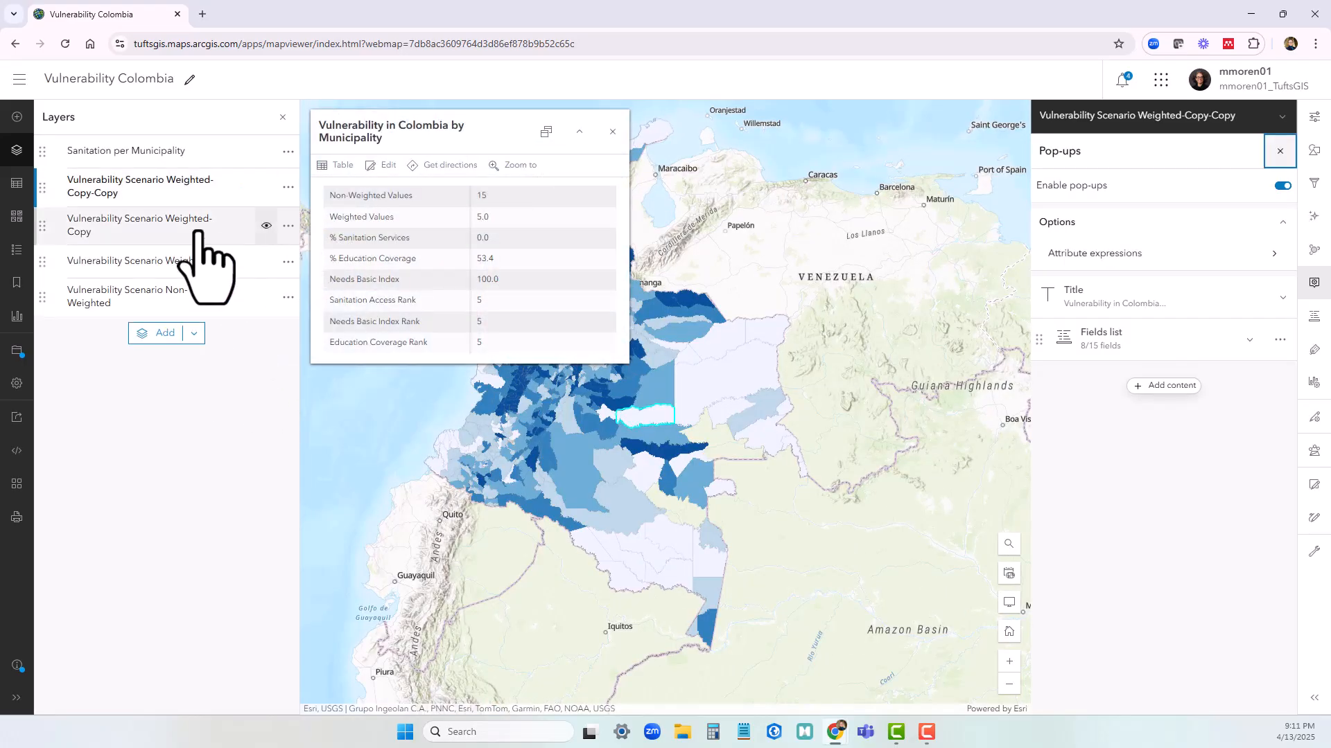
Replace Weighted Values with % Education Coverage as the style attribute of the Vulnerability Scenario Weighted-Copy layer
click(1314, 149)
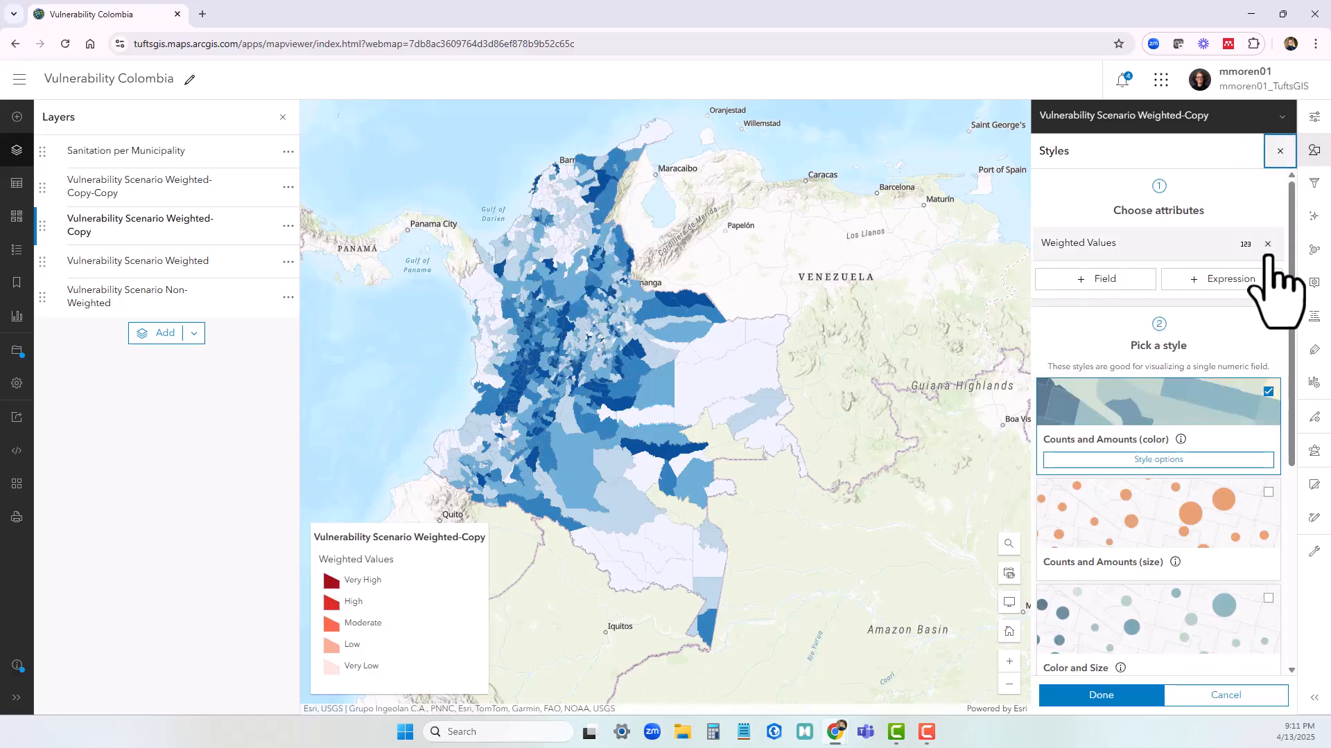
click(1273, 246)
click(1085, 274)
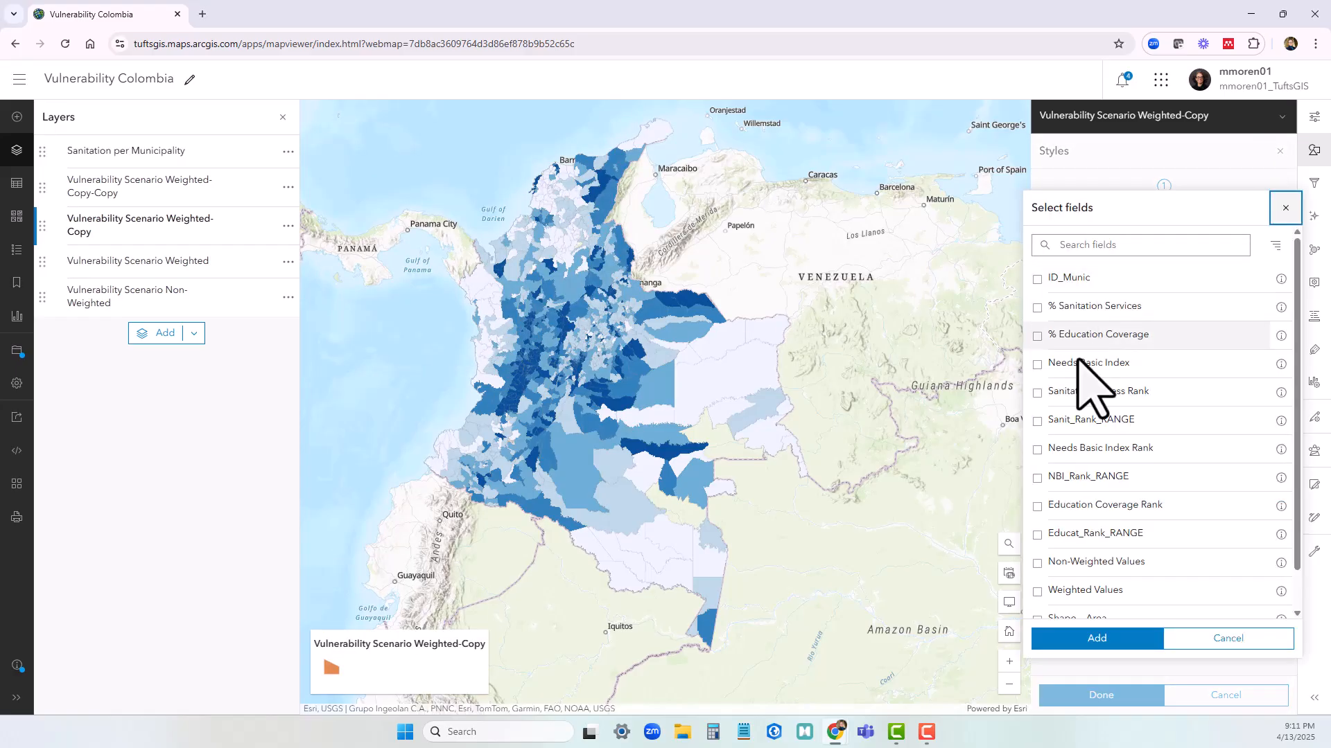
click(1037, 335)
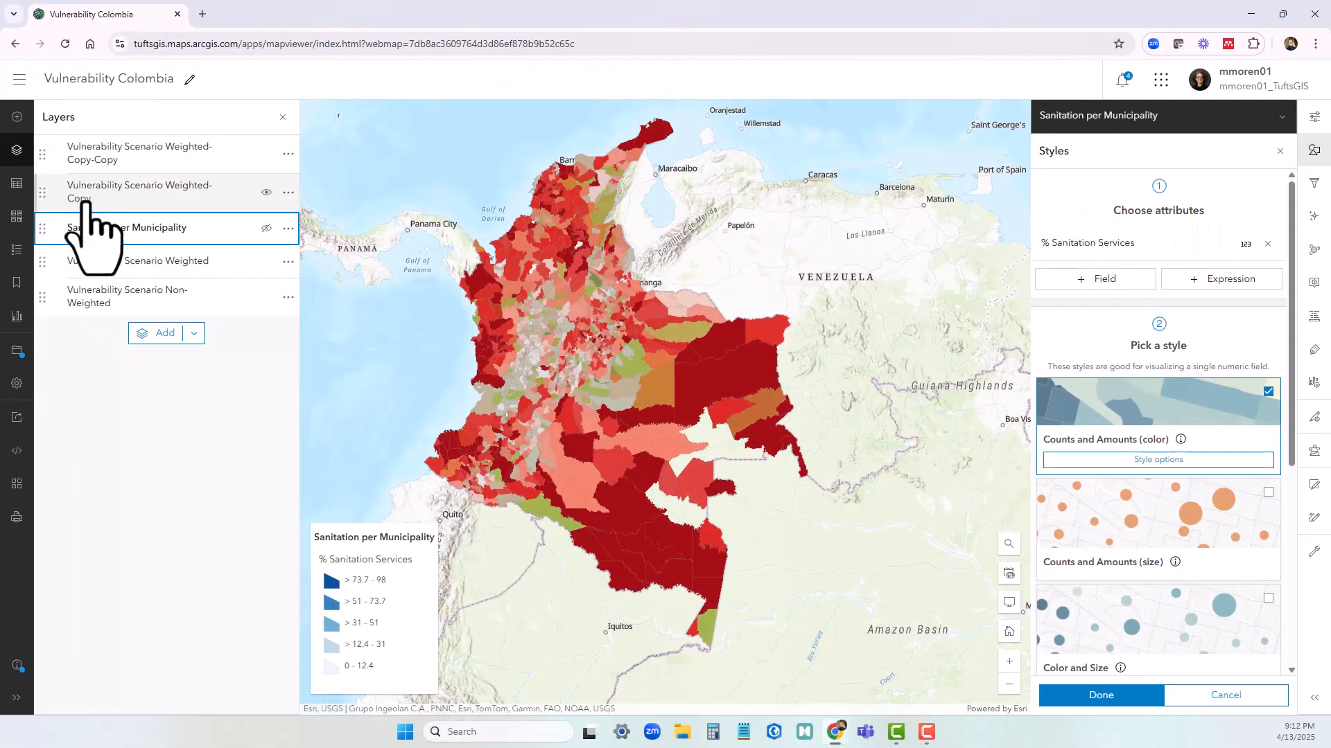
Hide the Vulnerability Scenario Weighted-Copy-Copy layer and rename the Vulnerability Scenario Weighted-Copy layer Education per Municipality
click(266, 153)
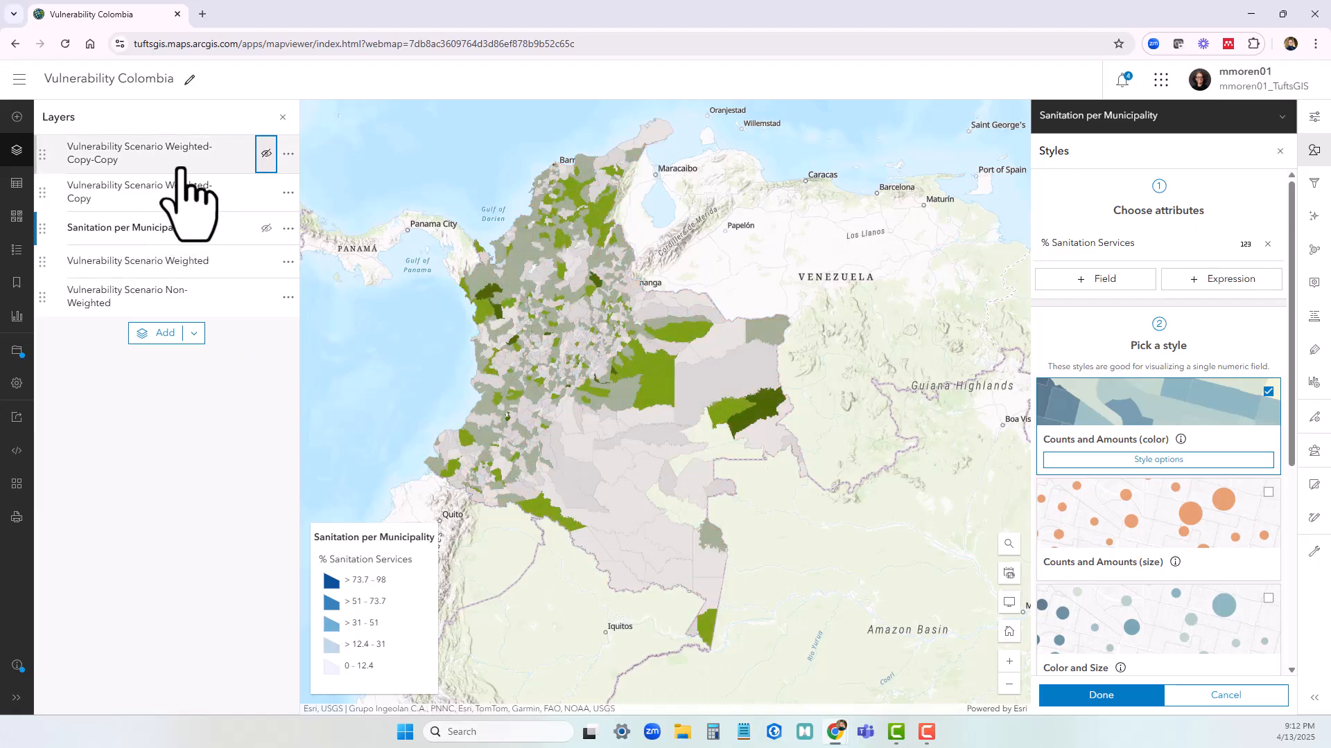
click(201, 193)
click(288, 194)
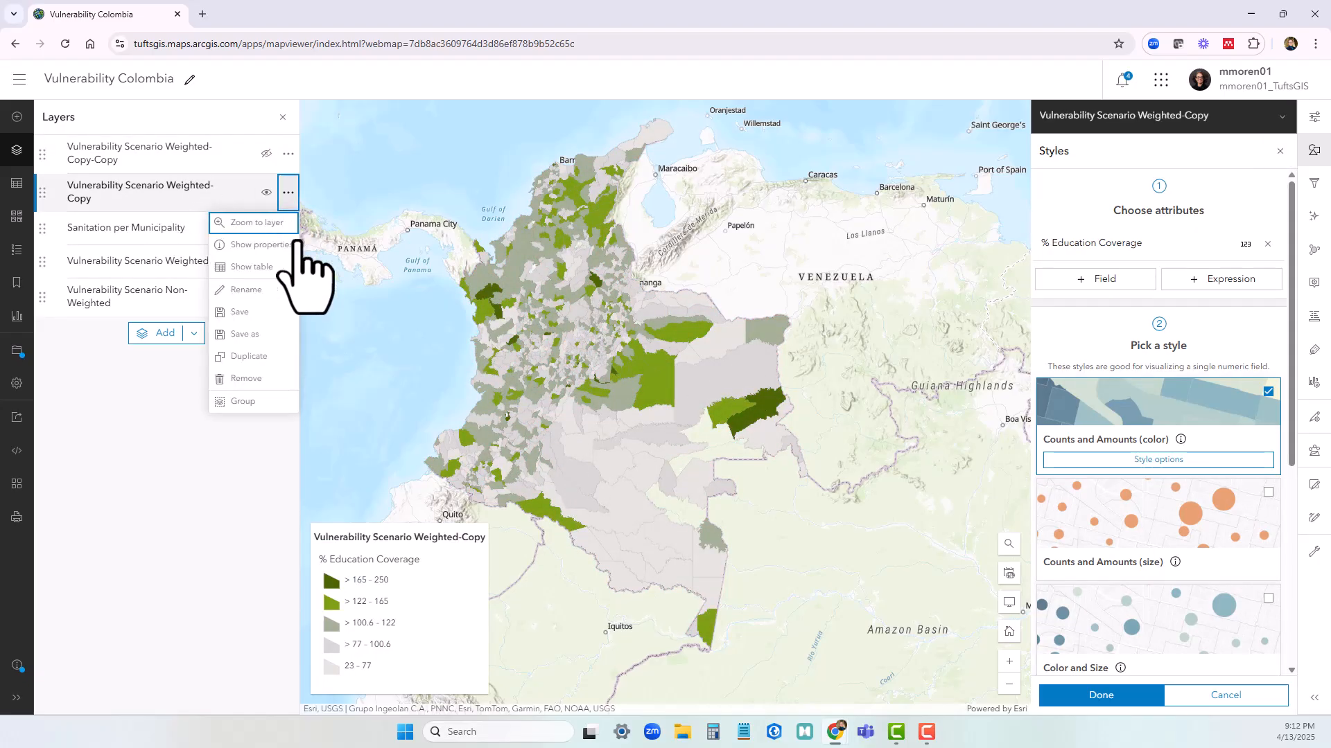
click(258, 290)
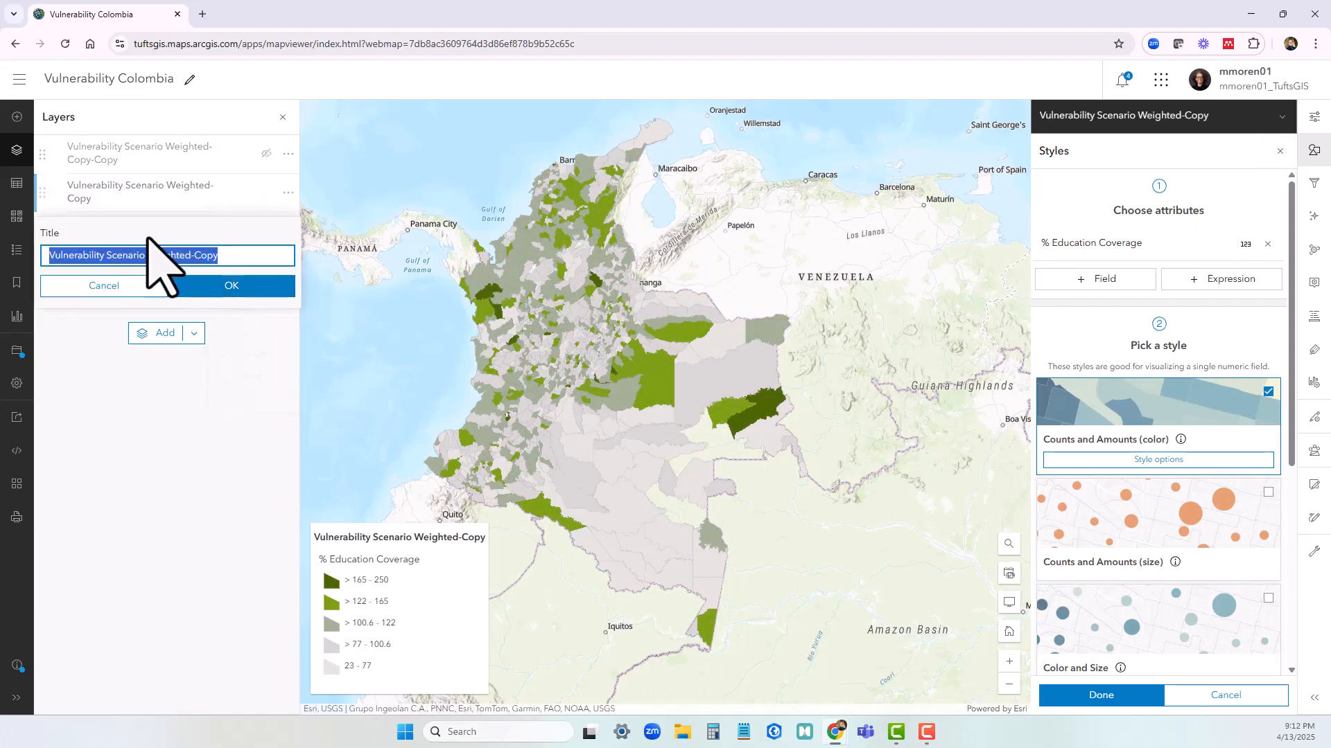
text(Education per Municipality)
click(219, 284)
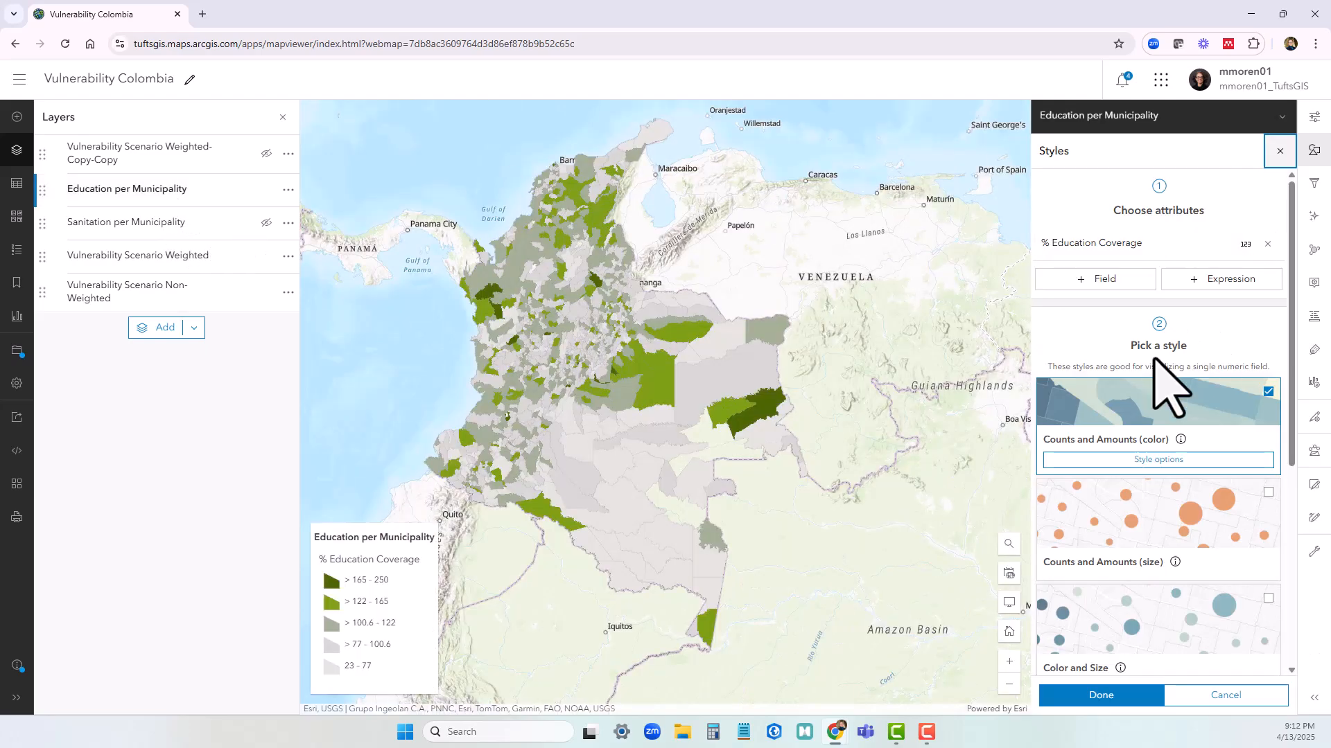
Change the Education per Municipality layer's symbol colors to a dark green to light yellow color ramp
click(1158, 459)
click(1178, 298)
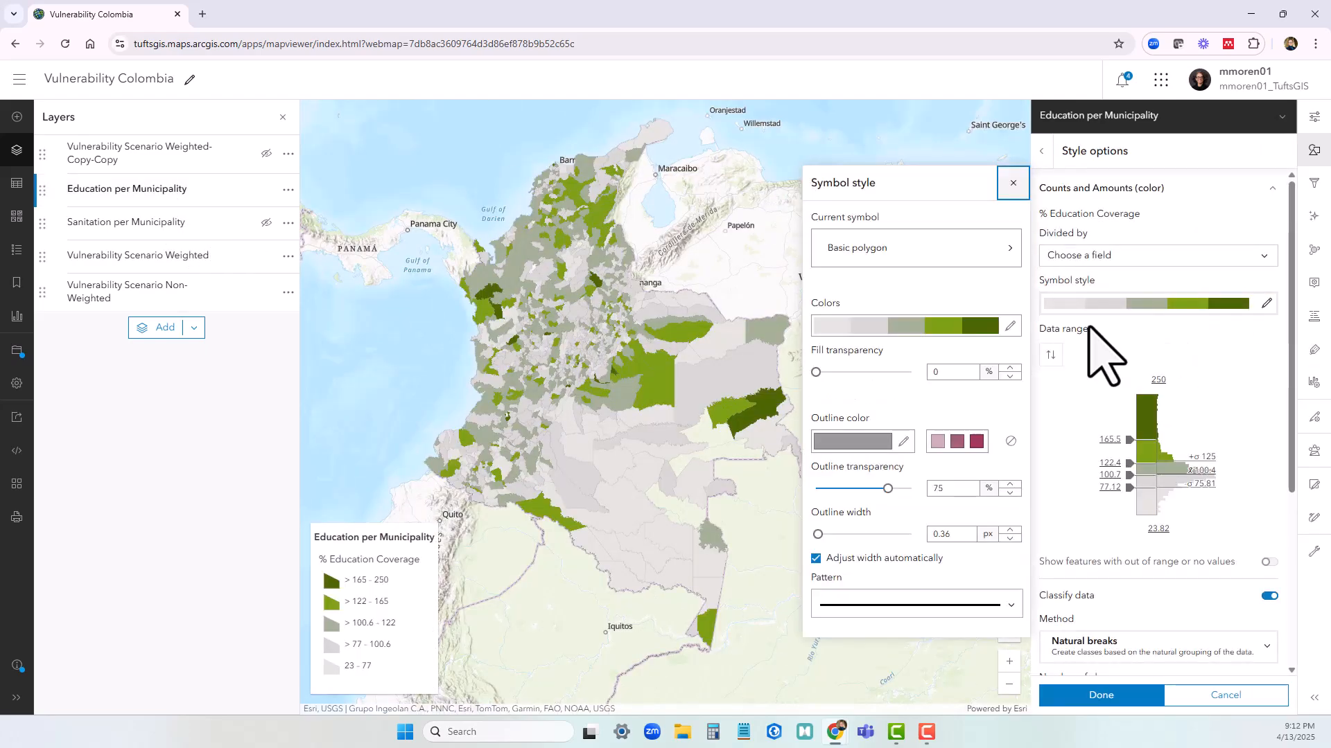
click(968, 329)
click(876, 424)
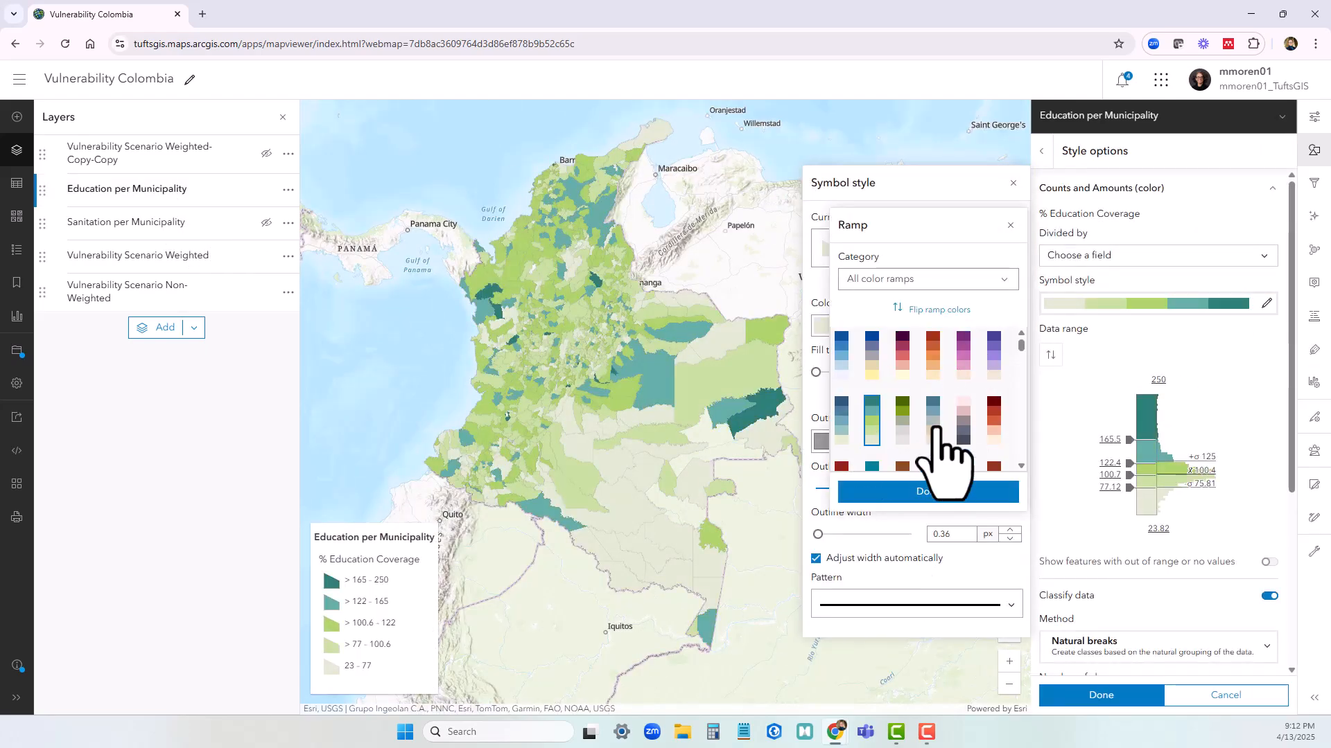
scroll(936, 431, down, 6)
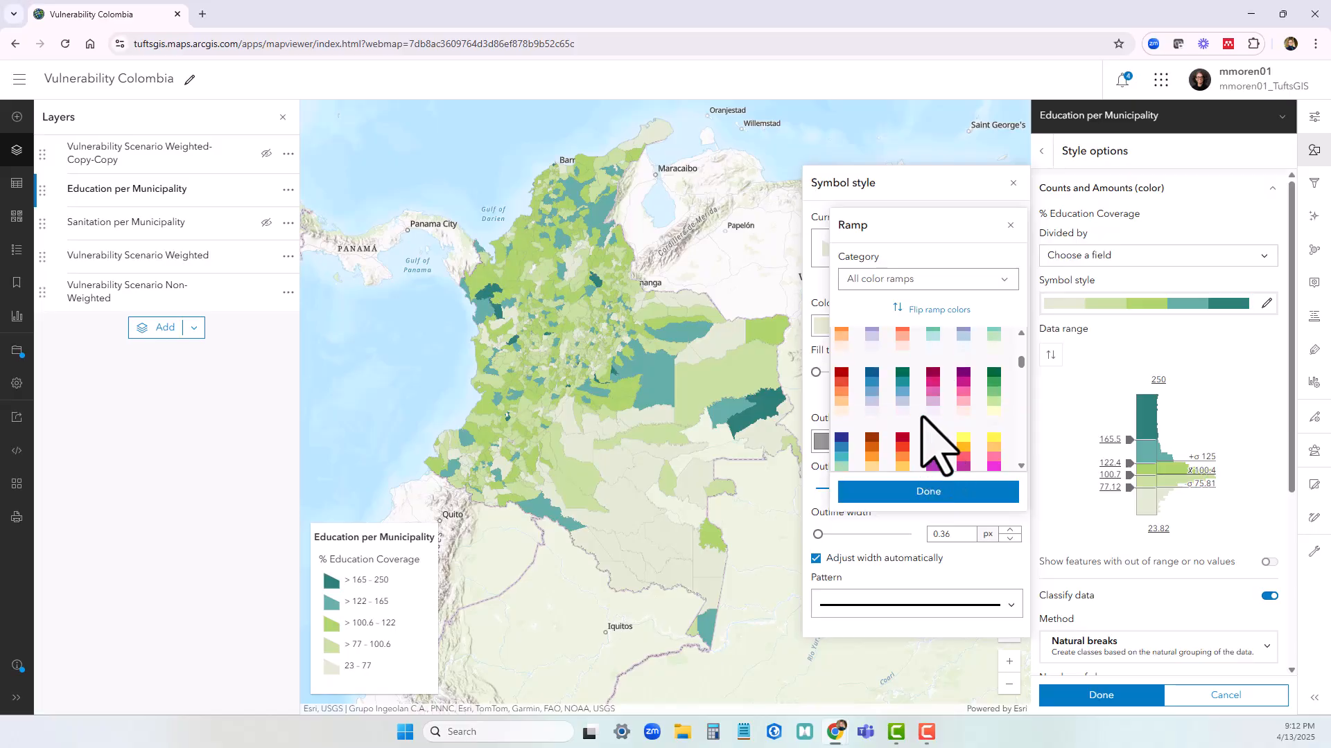
click(994, 389)
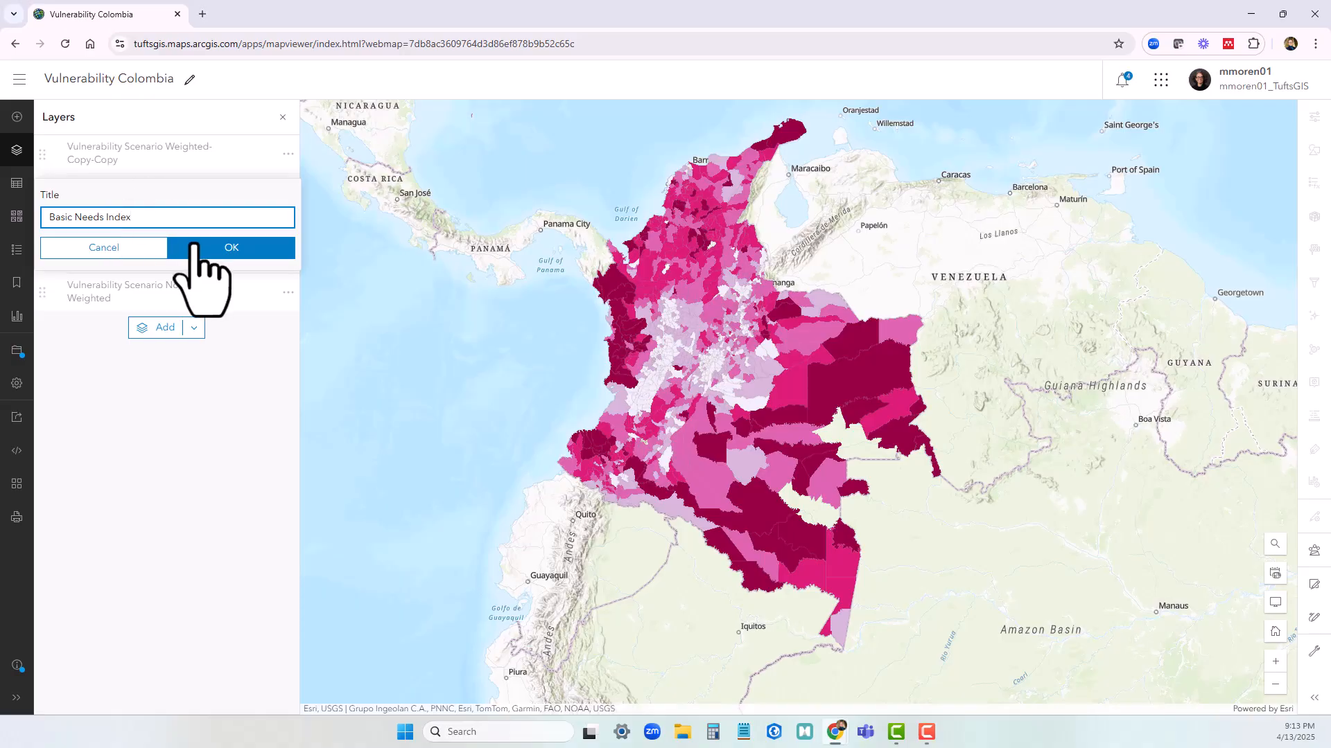
Rename the remaining copied layer Basic Needs Index and turn on the Education per Municipality and Sanitation per Municipality layers
click(195, 244)
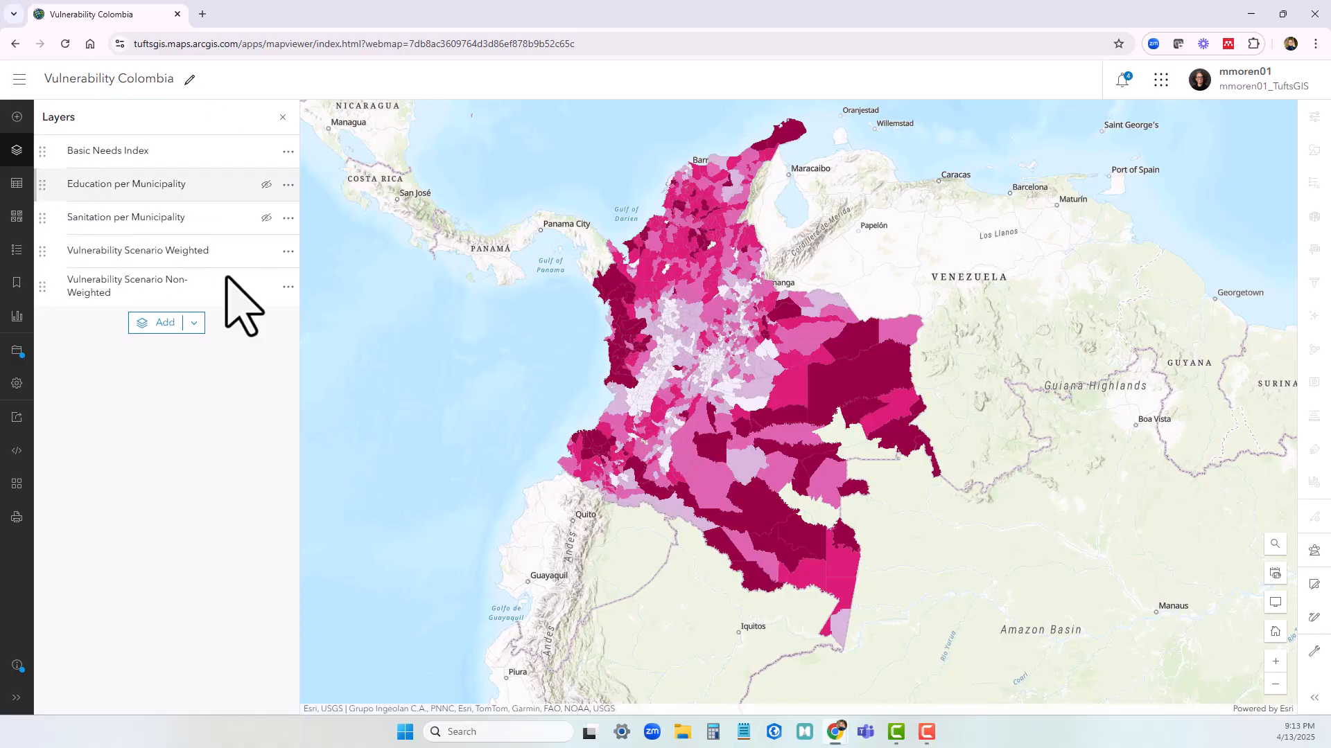
click(266, 184)
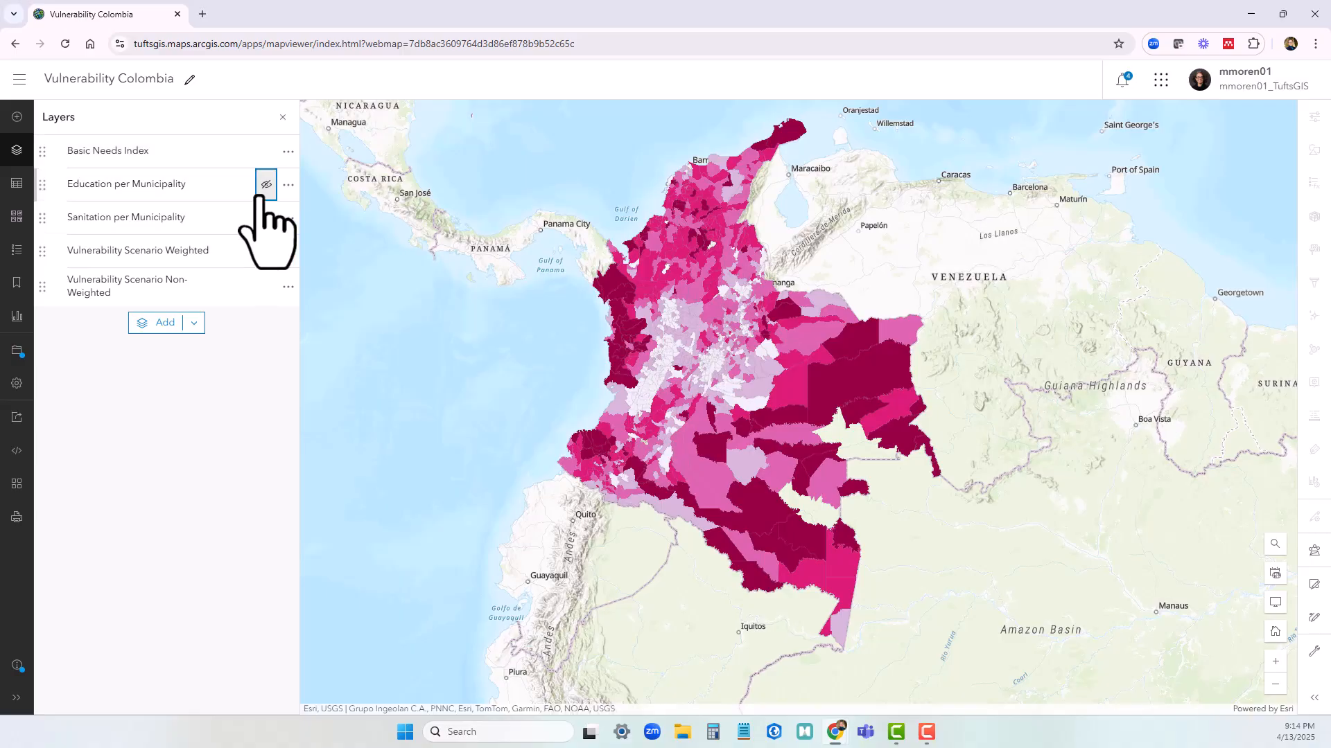
click(266, 217)
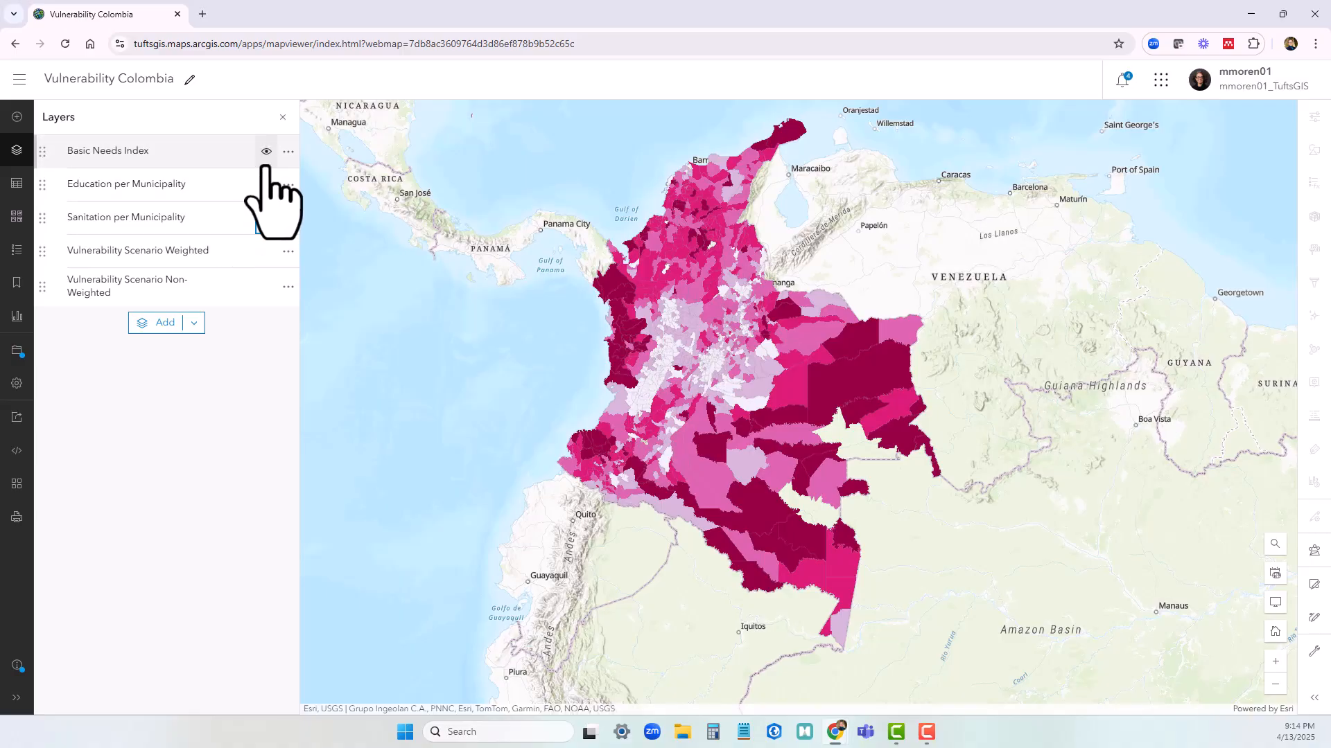
Move the Vulnerability Scenario Weighted and Non-Weighted layers above Basic Needs Index and save the map
click(42, 253)
drag(42, 256, 45, 154)
drag(43, 287, 78, 277)
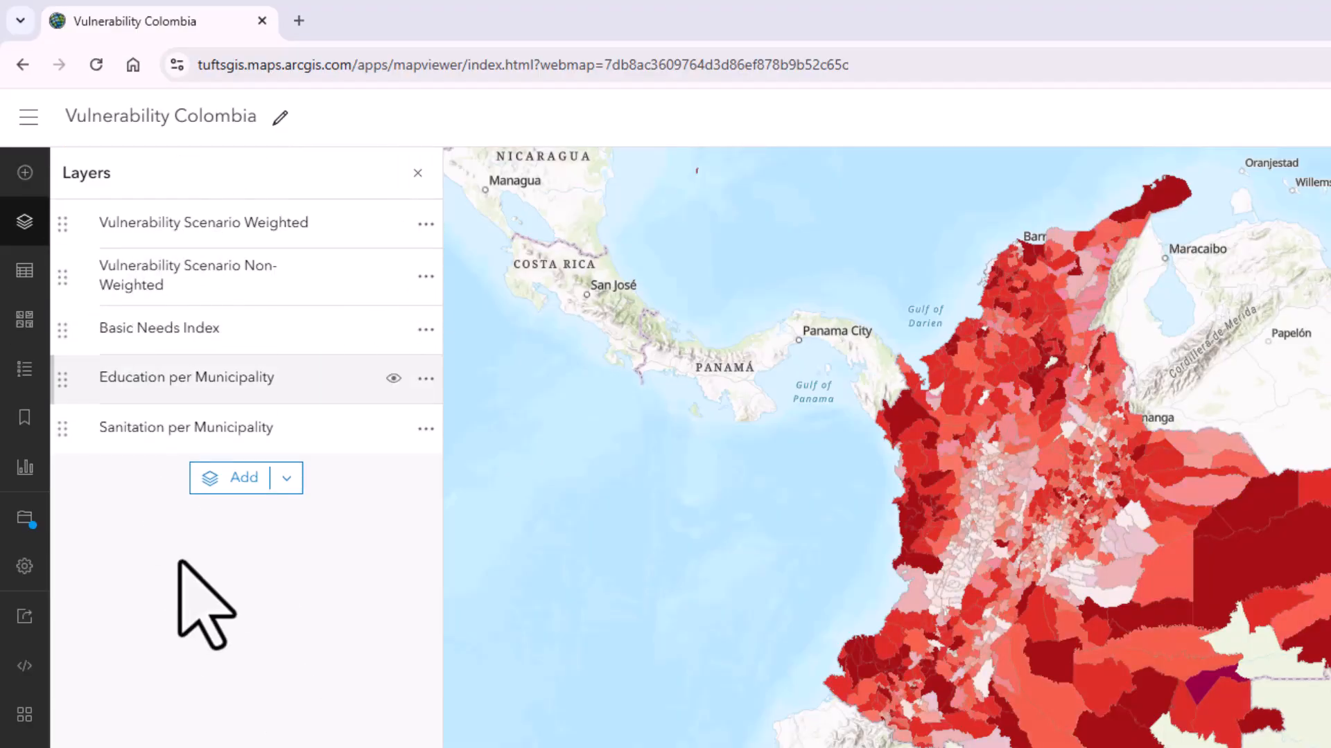
click(25, 520)
click(111, 519)
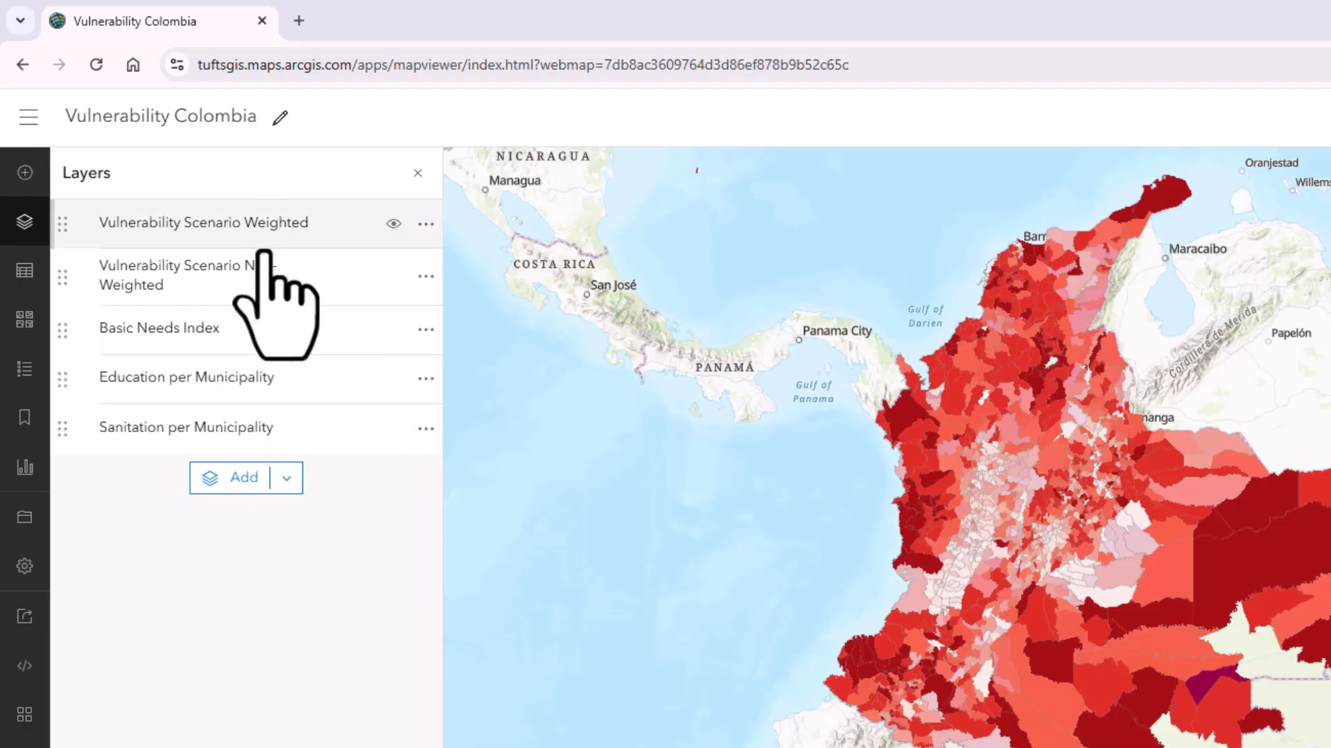
Reduce the Basic Needs Index layer's pop-up fields list to only Needs Basic Index and Needs Basic Index Rank
click(268, 273)
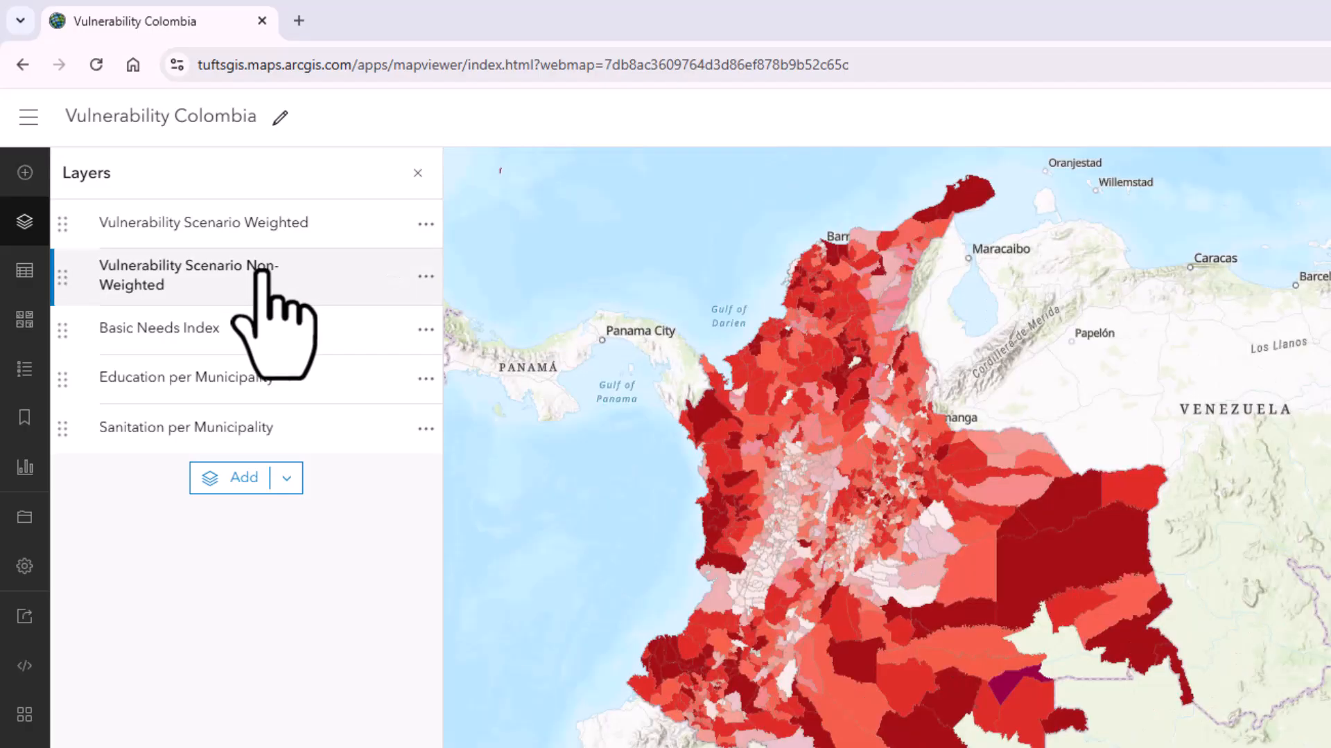
click(255, 336)
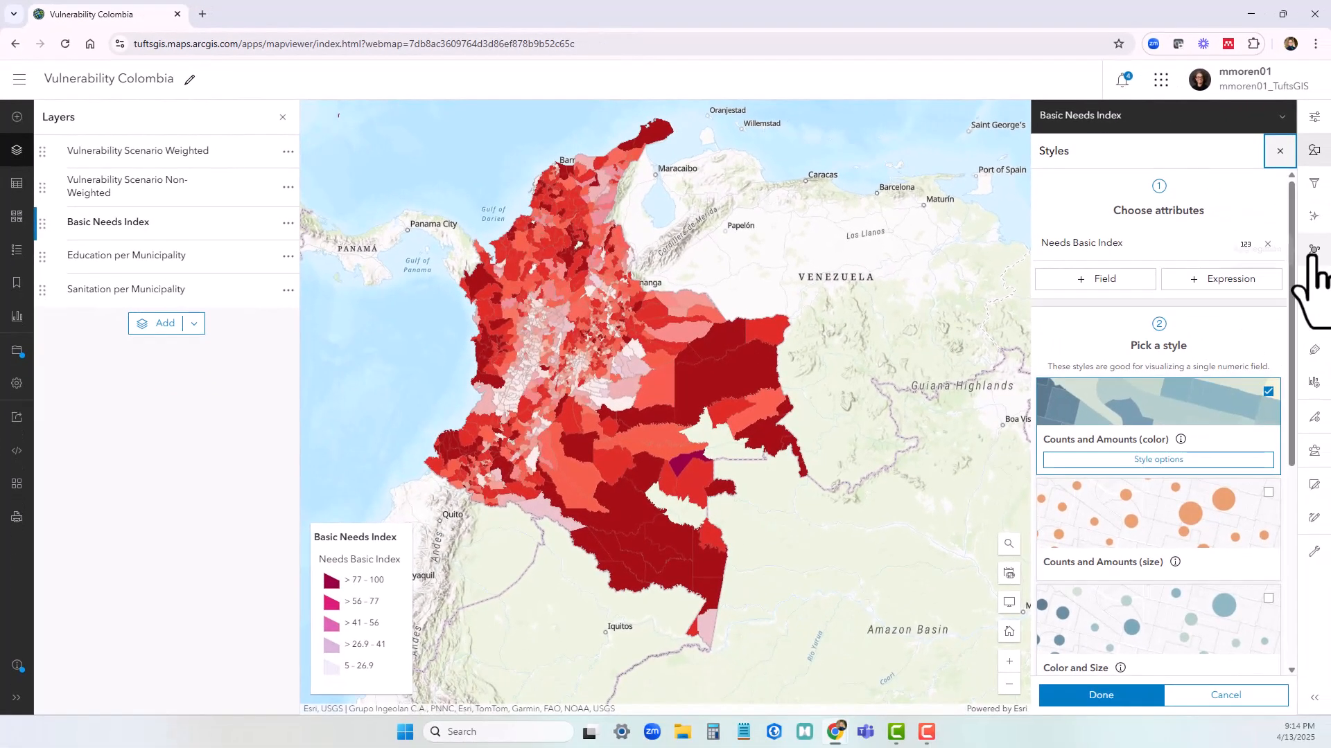
click(1314, 283)
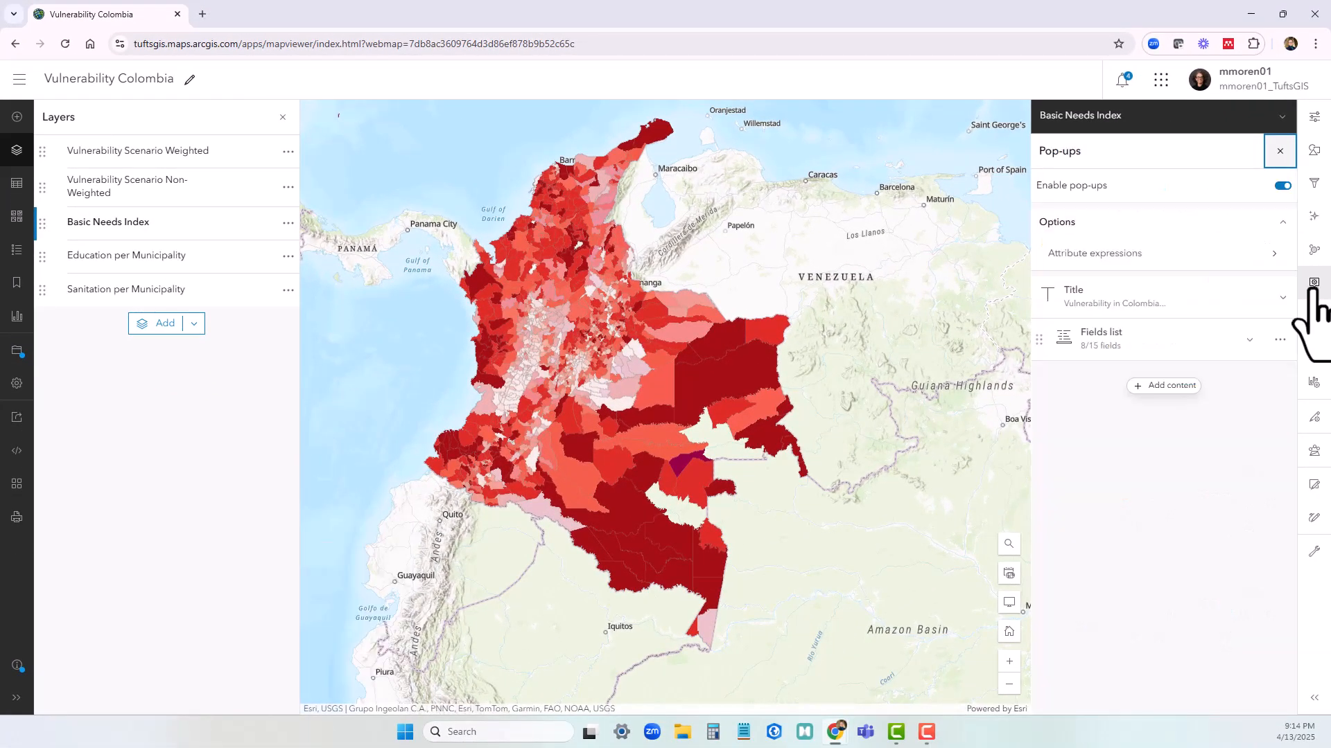
click(1151, 338)
scroll(1170, 596, down, 1)
scroll(1166, 589, down, 1)
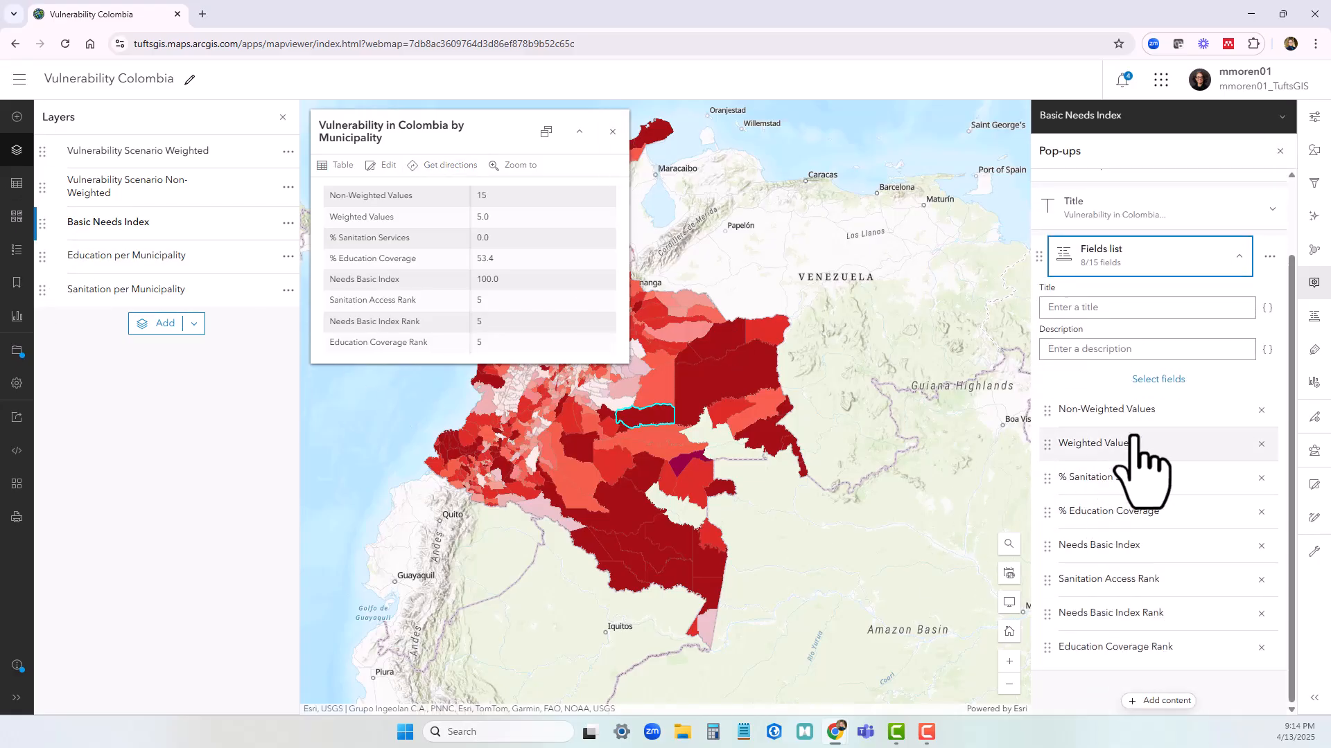
click(1261, 411)
click(1261, 444)
click(1261, 477)
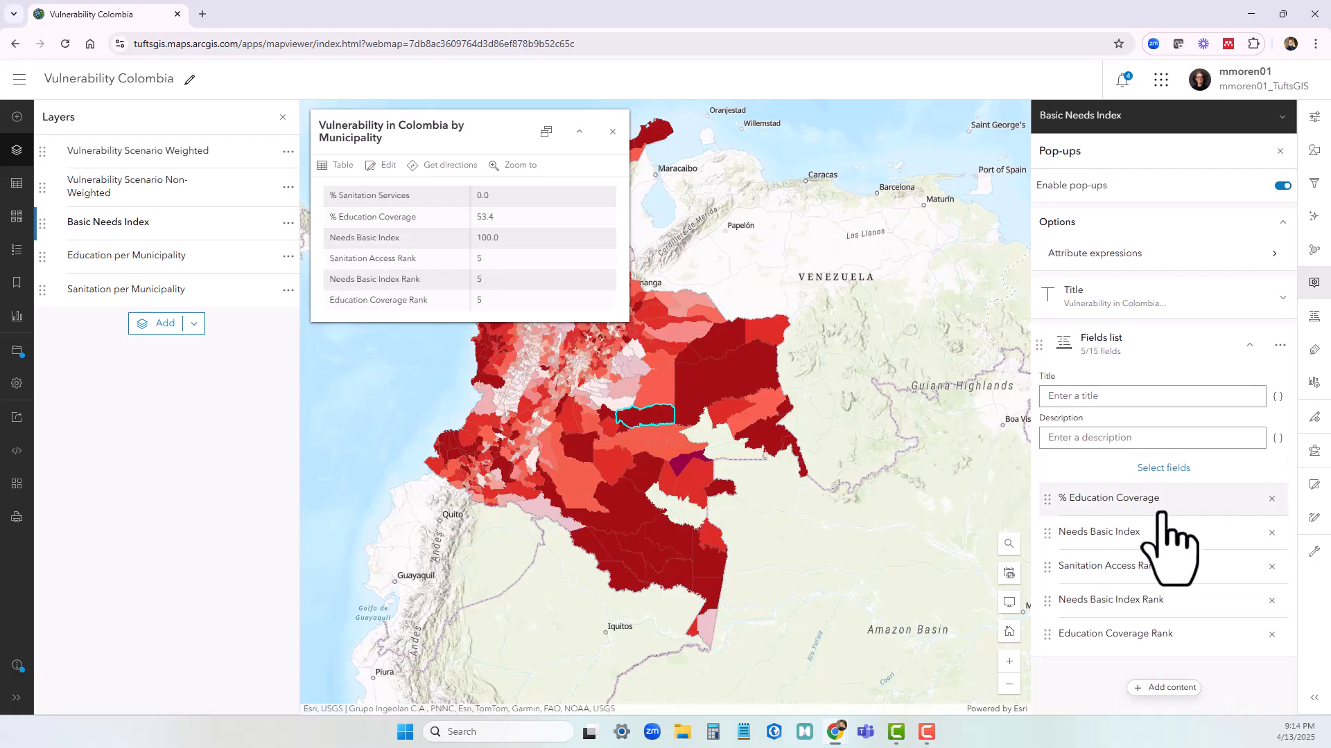
click(1271, 498)
click(1271, 532)
click(1272, 565)
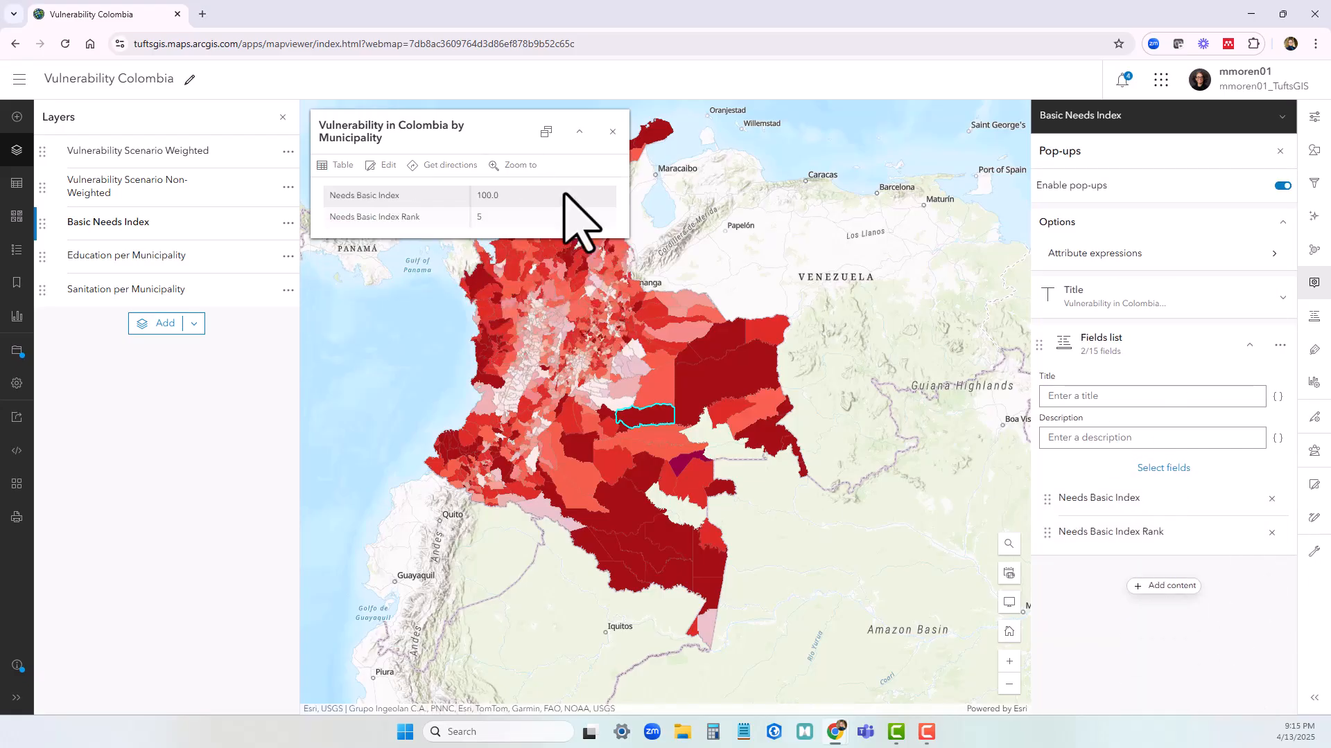
Reduce the Education per Municipality layer's pop-up fields list to only % Education Coverage and Education Coverage Rank
click(151, 258)
click(1205, 343)
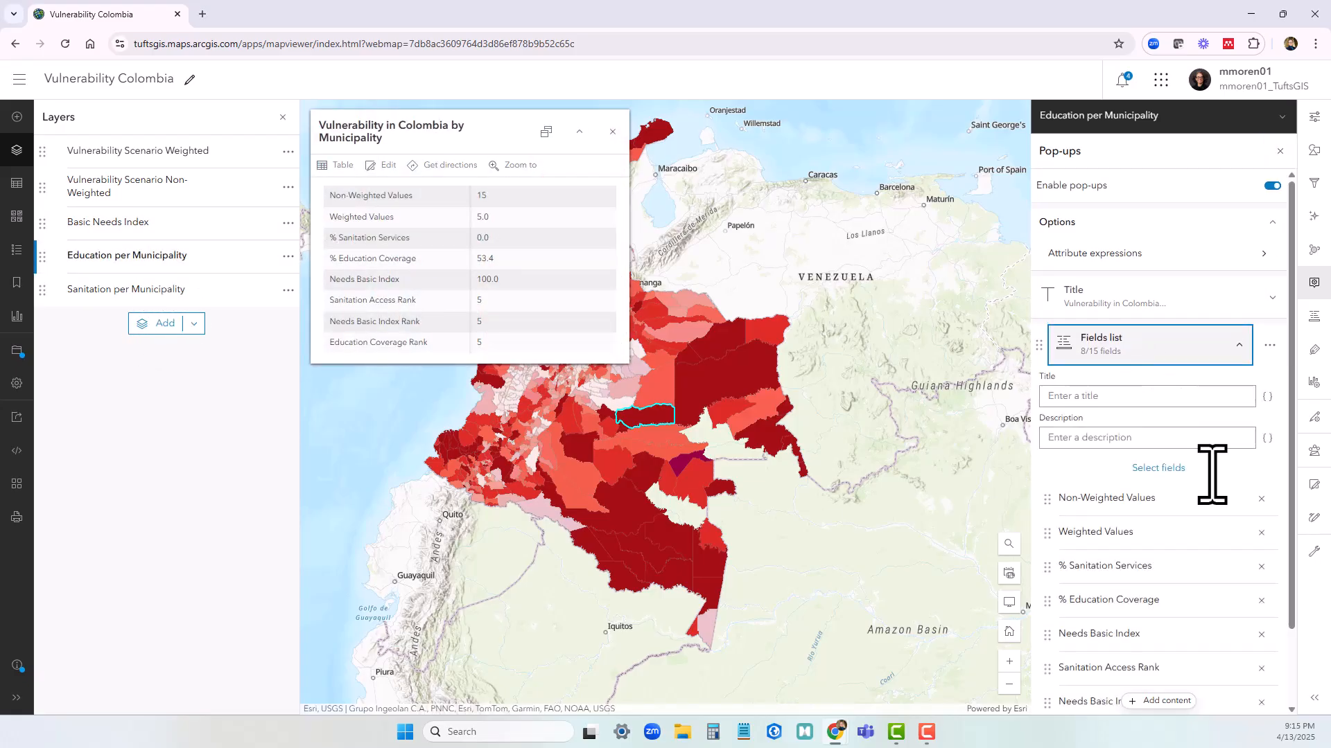
scroll(1212, 476, down, 1)
click(1262, 426)
click(1260, 444)
click(1261, 477)
click(1272, 532)
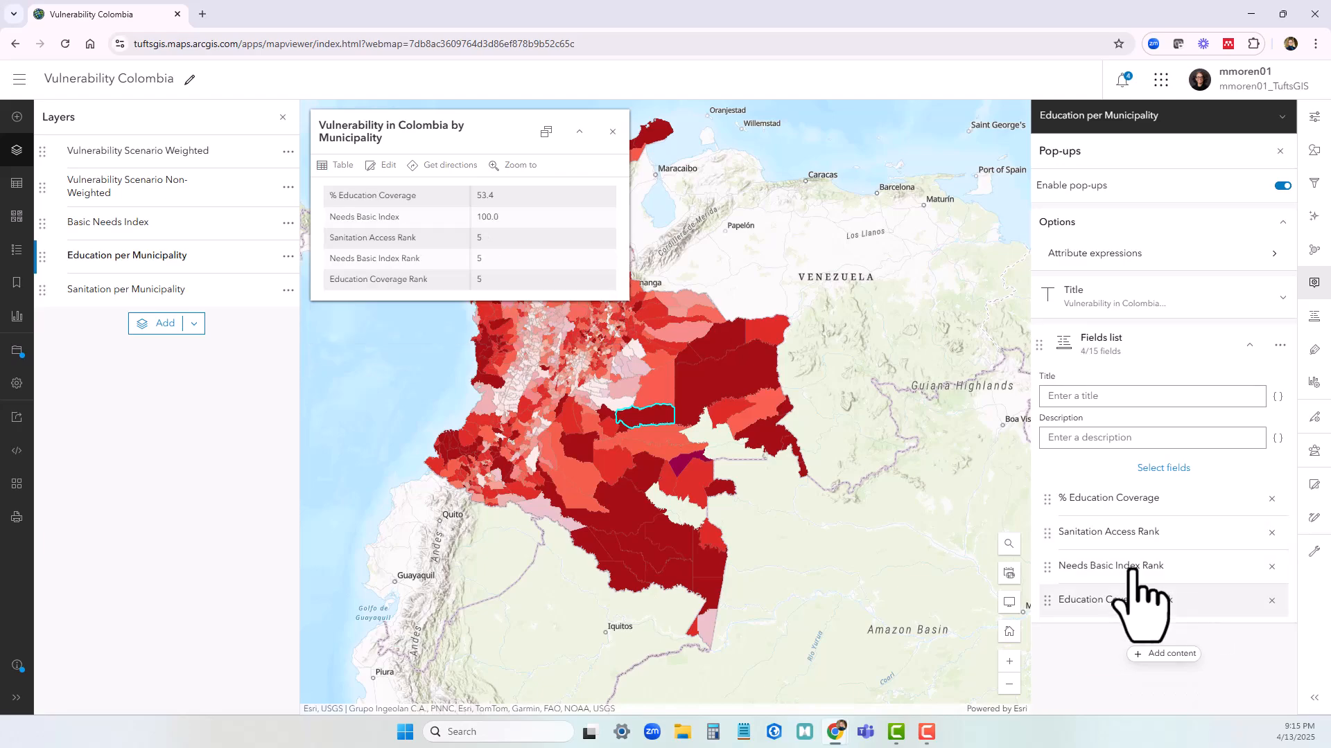
click(1271, 532)
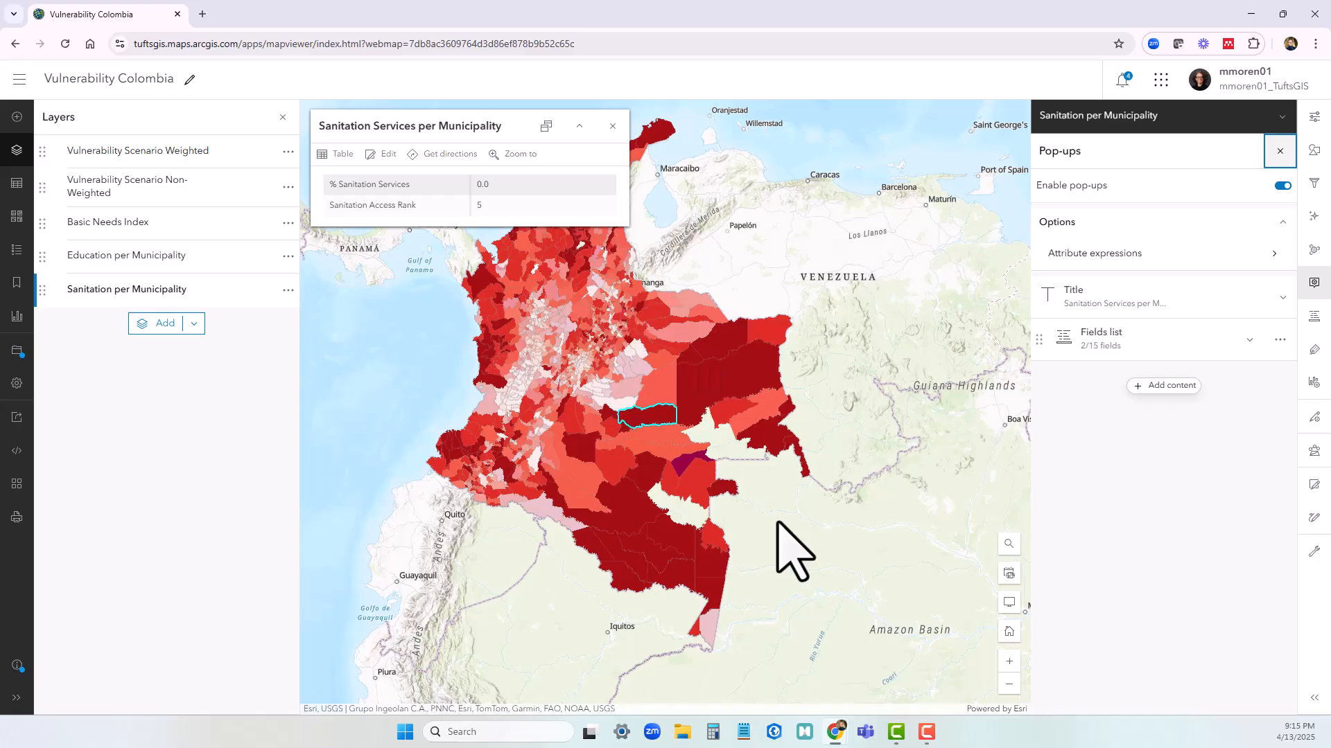
Set the pop-up title of the Education per Municipality layer to "Education per Municipality"
drag(672, 392, 726, 395)
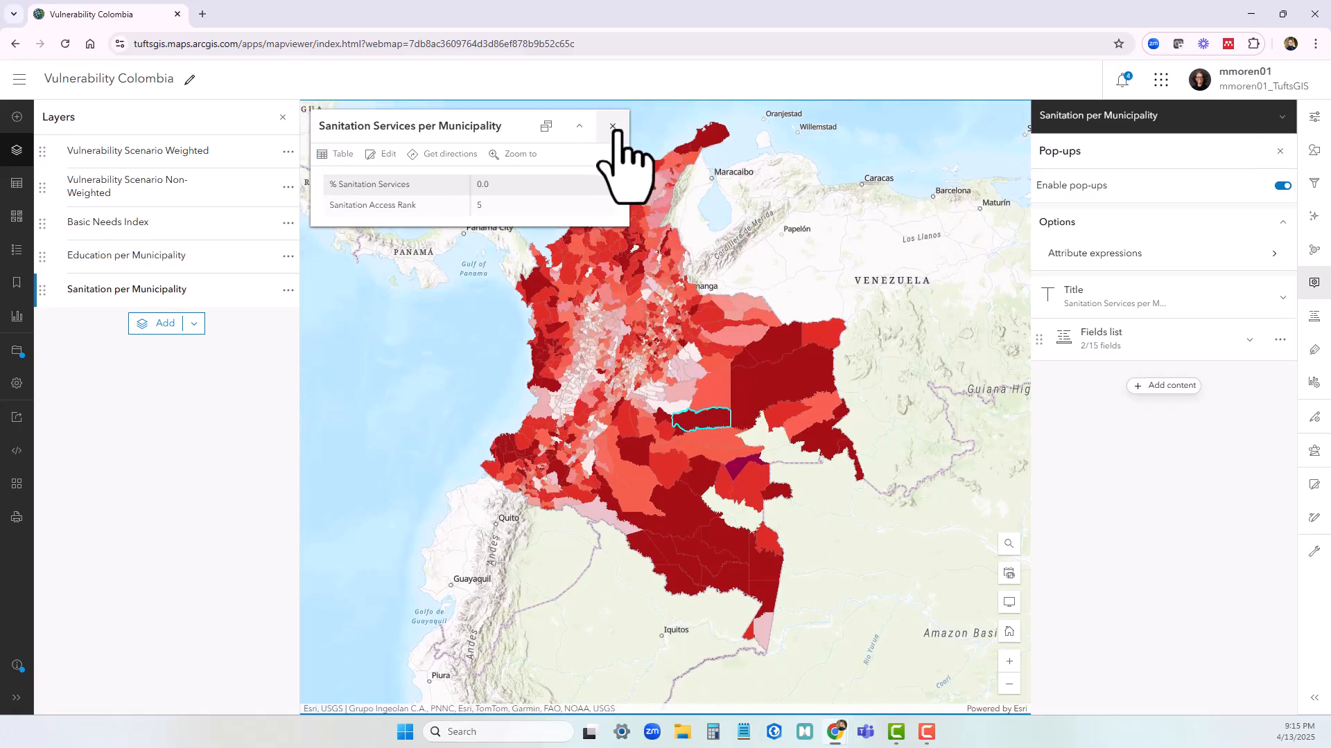
click(196, 258)
click(1314, 283)
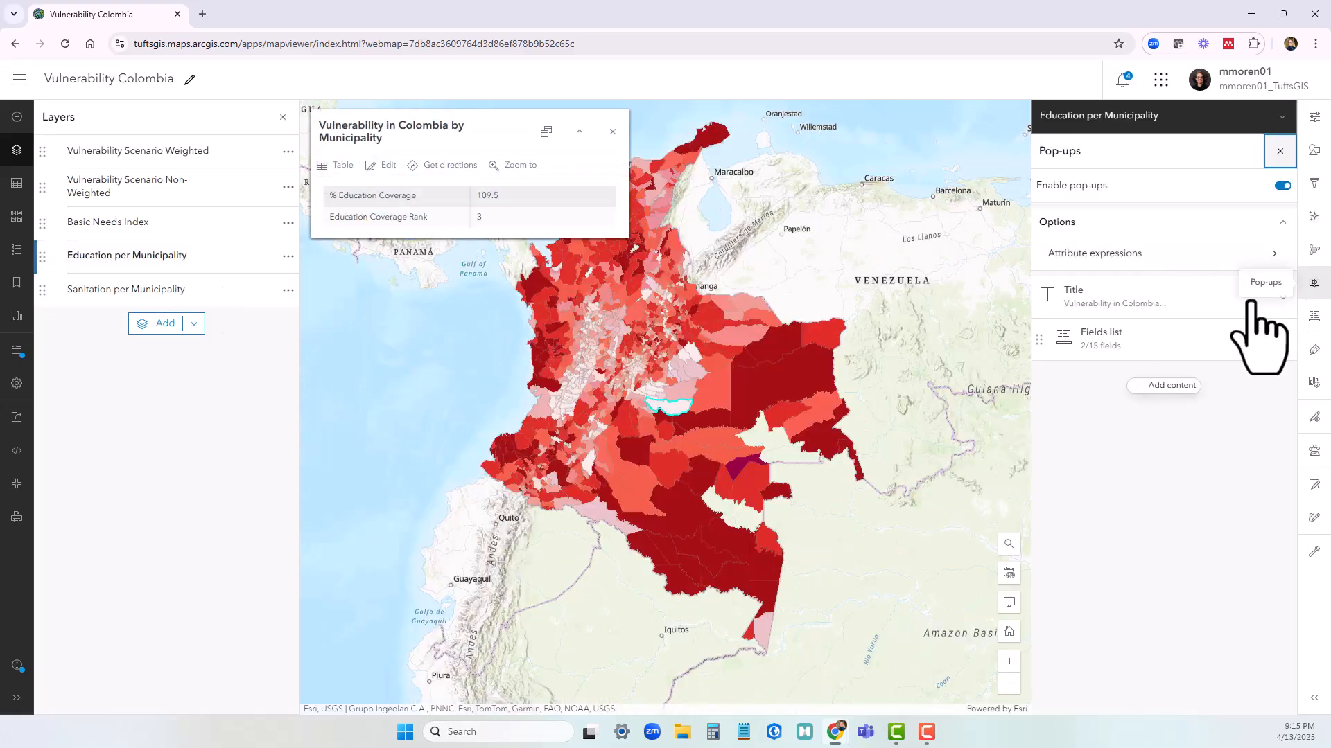
click(1251, 303)
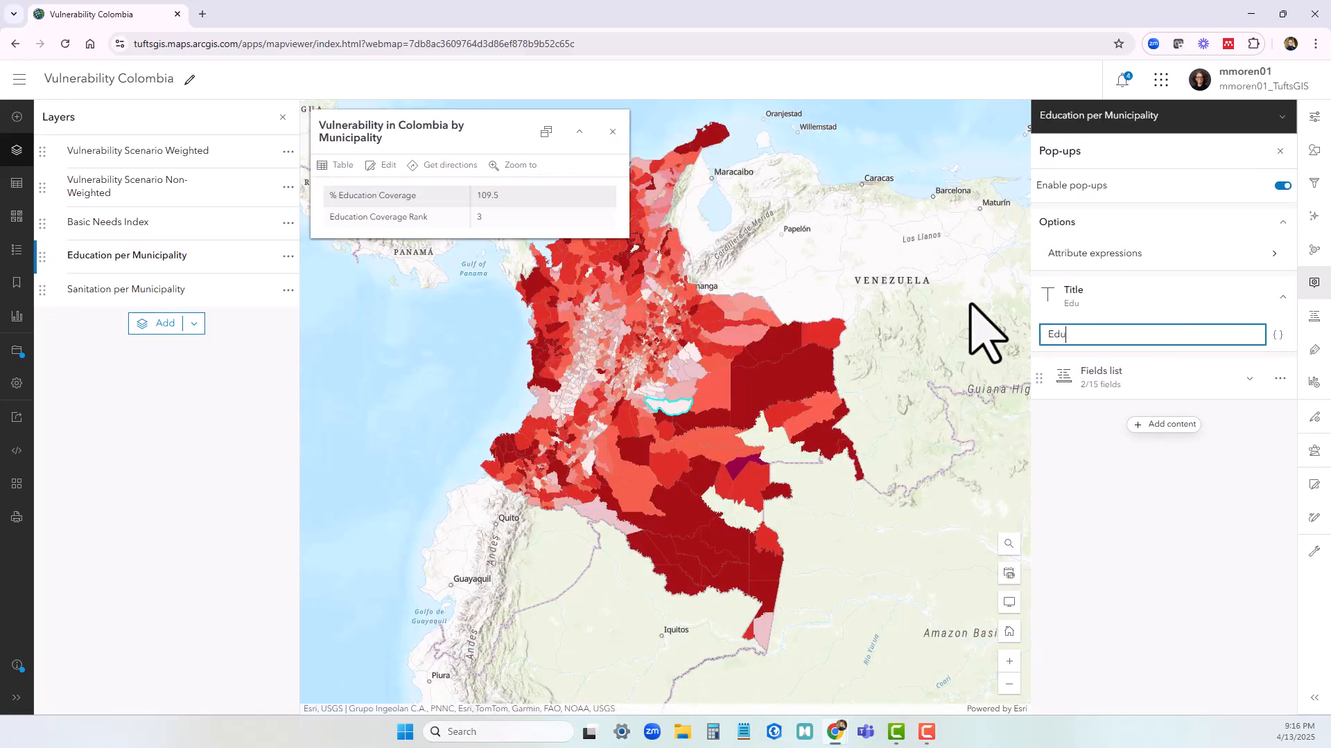
Set the Basic Needs Index layer's pop-up title to "Basic Needs Index" and save the map
click(166, 223)
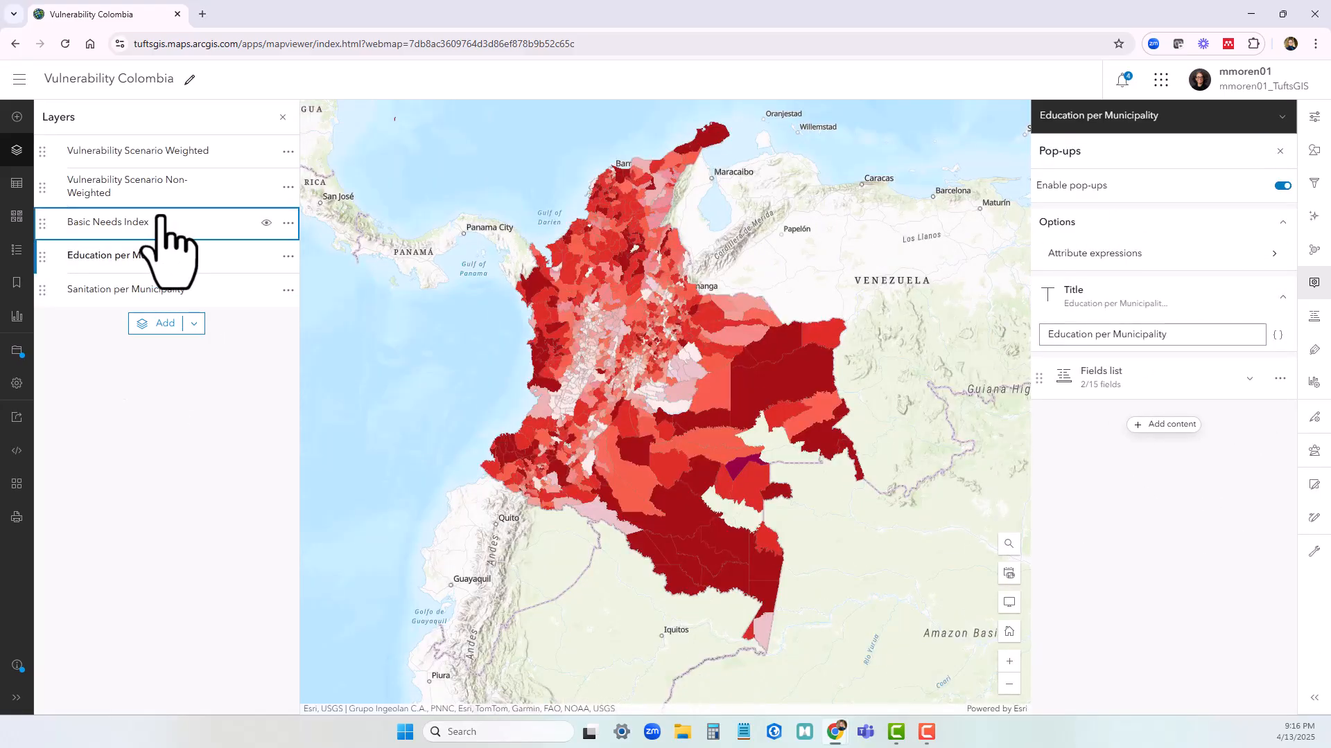
click(1078, 305)
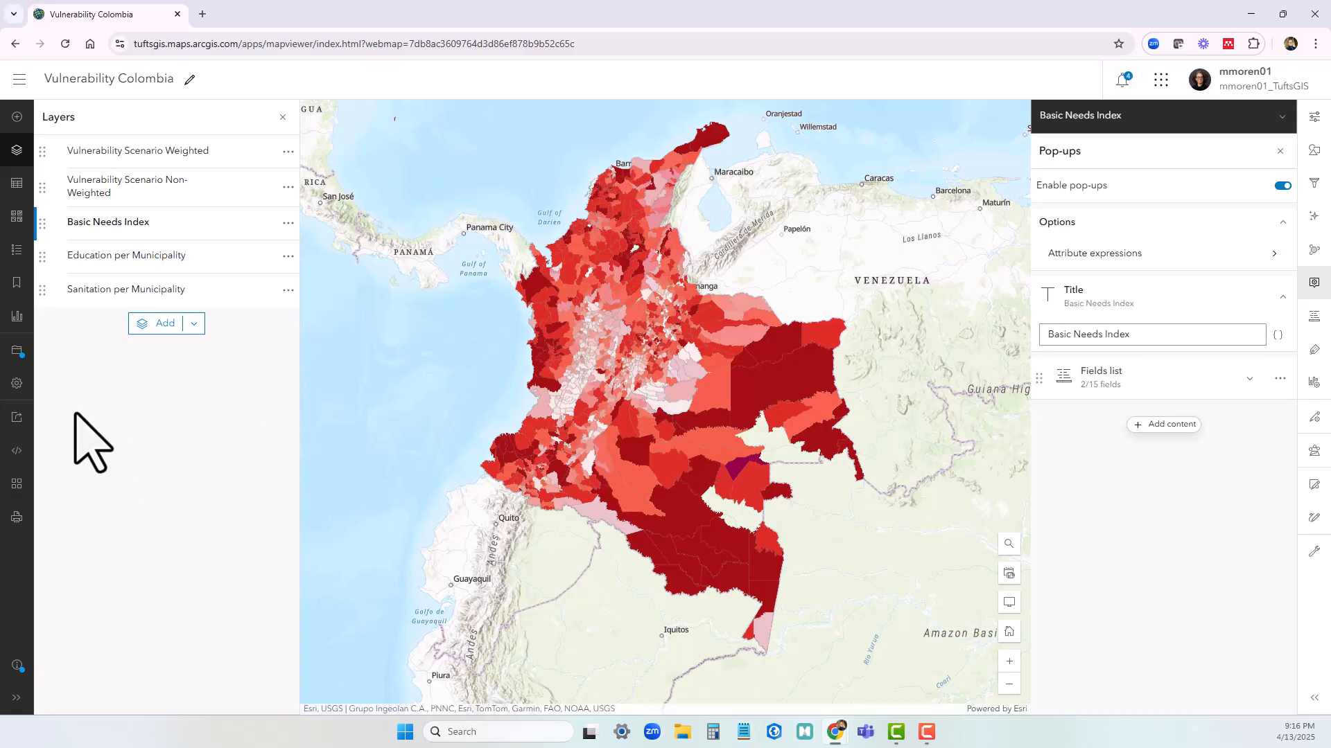
click(17, 351)
click(90, 352)
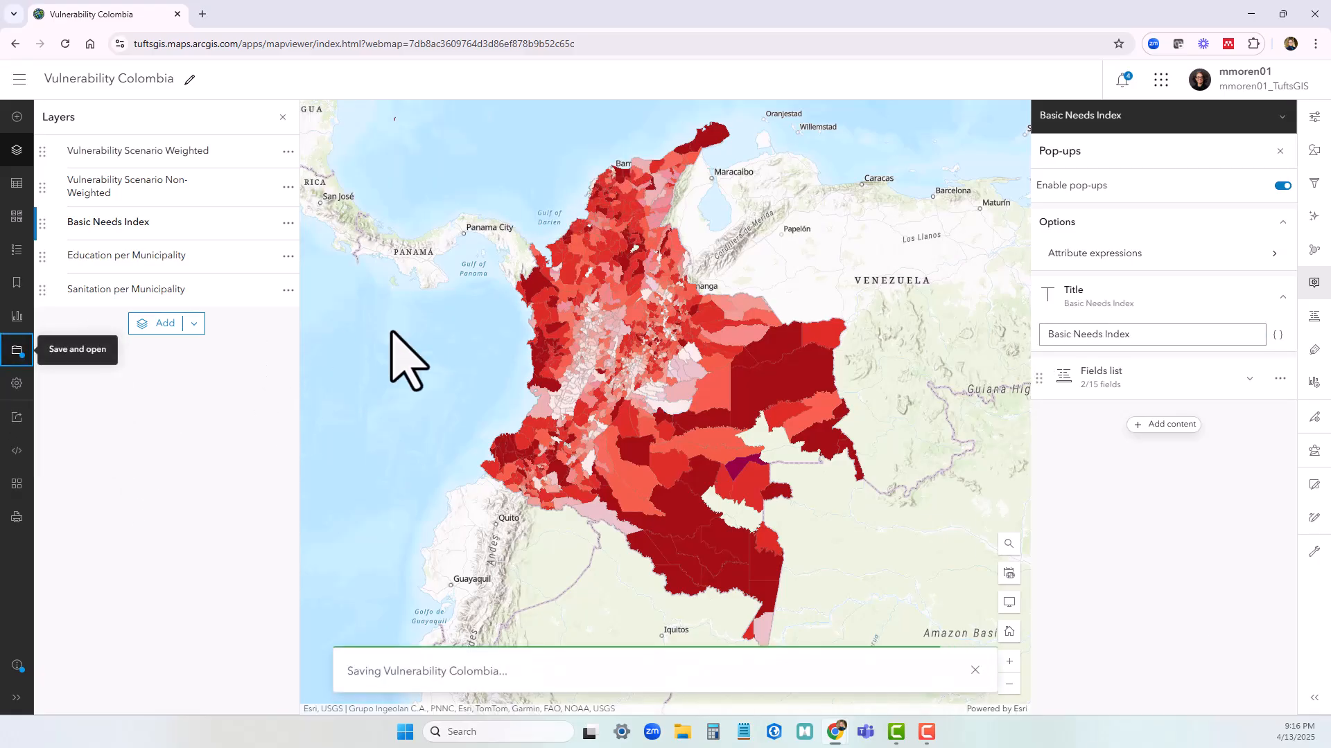